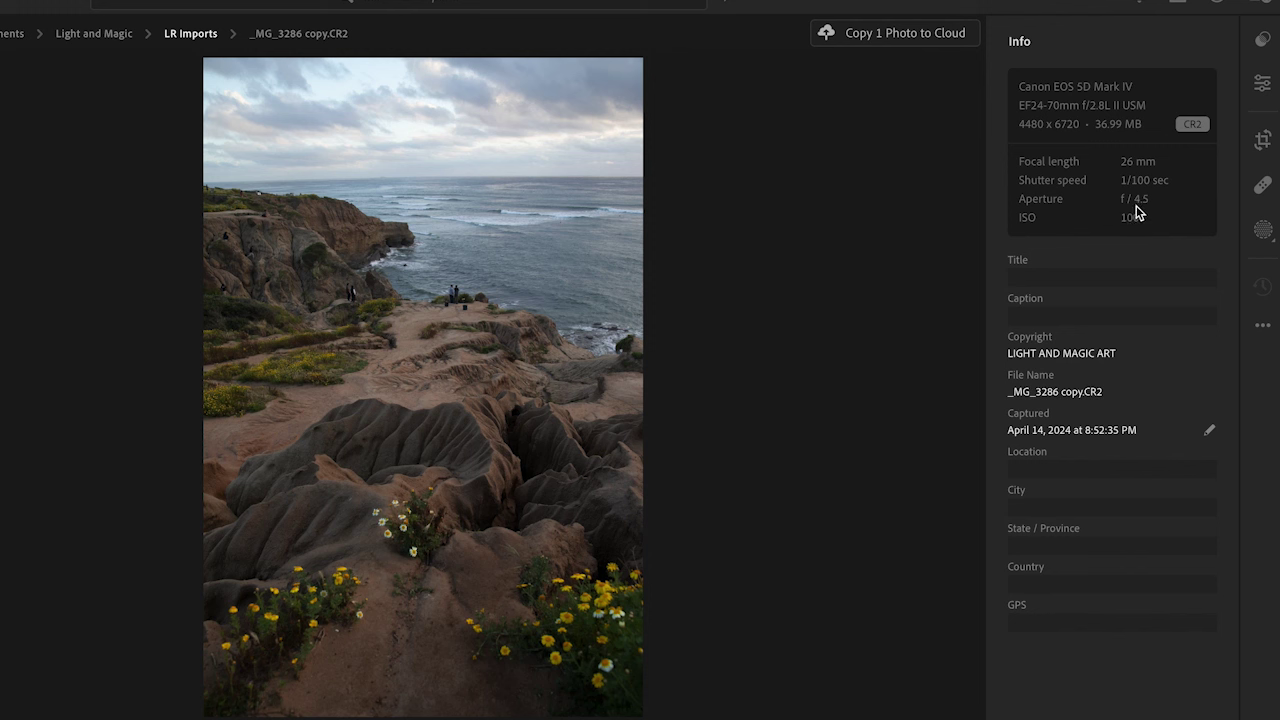
- Examine the cliff detail in the raw photo _MG_3286 copy.CR2 and compare the photo with the finished version _MG_3286-Edit.tif
click(365, 230)
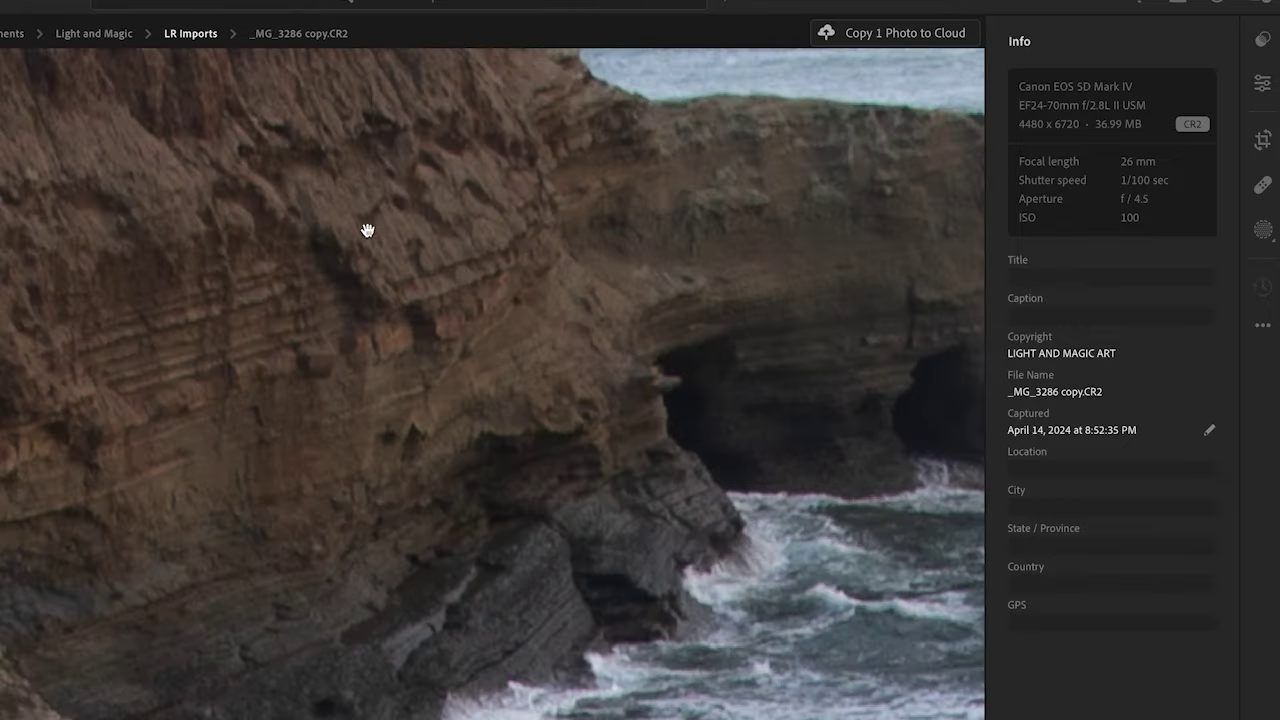
drag(466, 300, 334, 434)
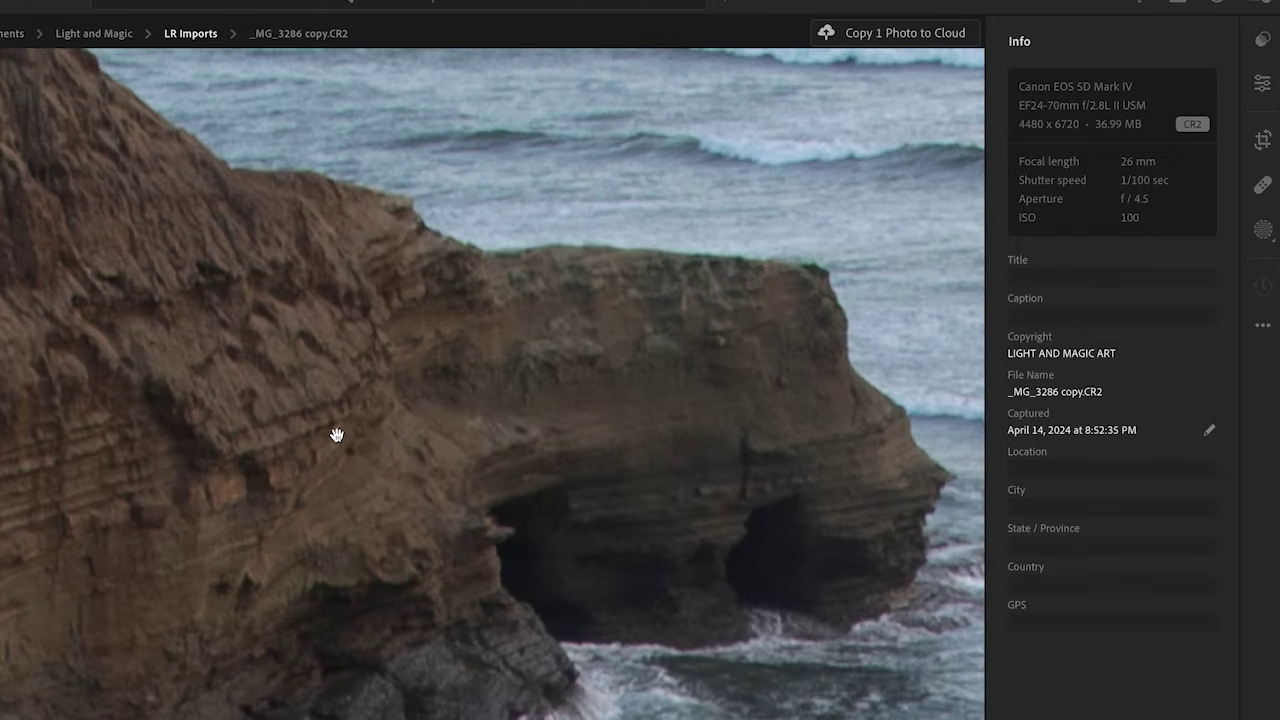
click(330, 379)
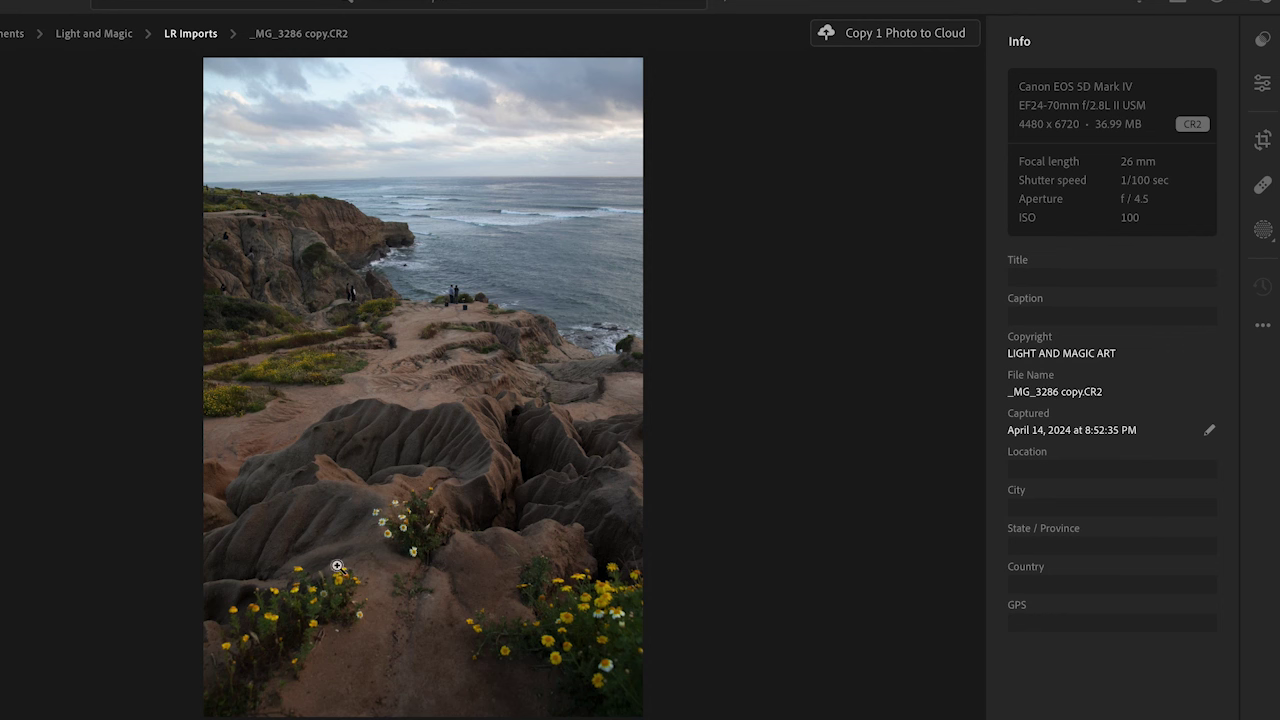
key(Right)
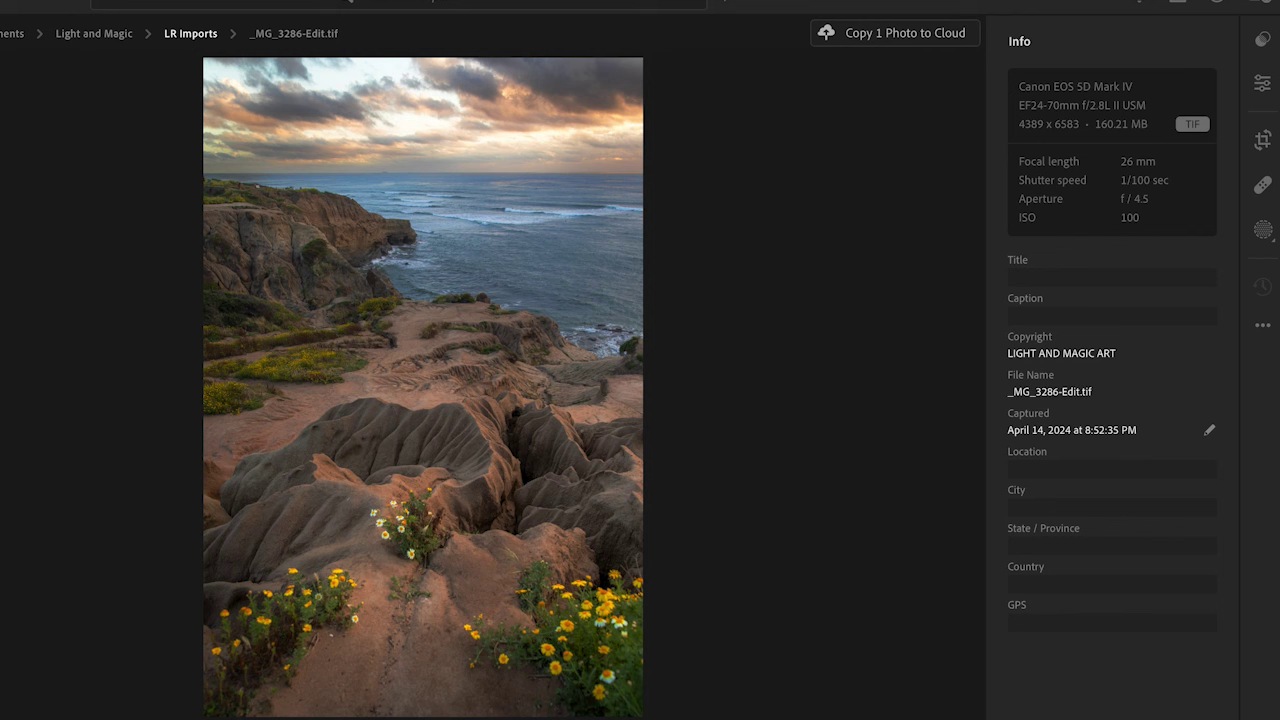
key(Left)
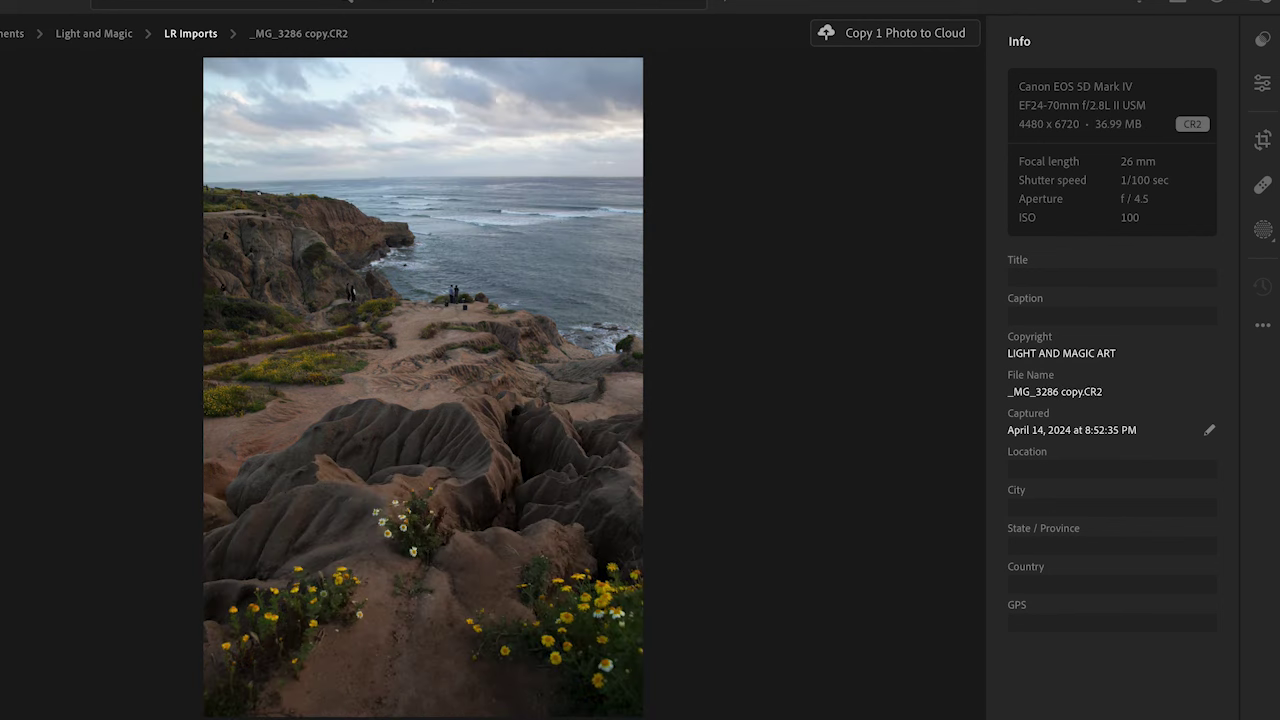
key(Right)
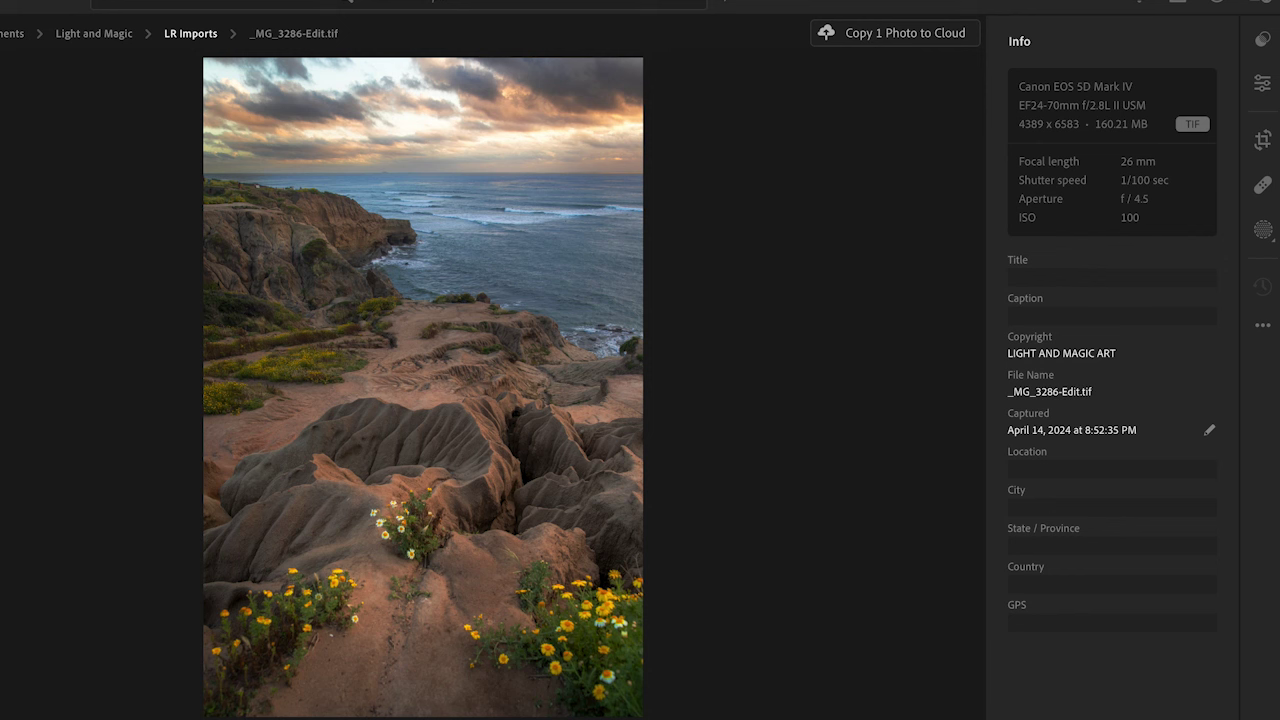
key(Left)
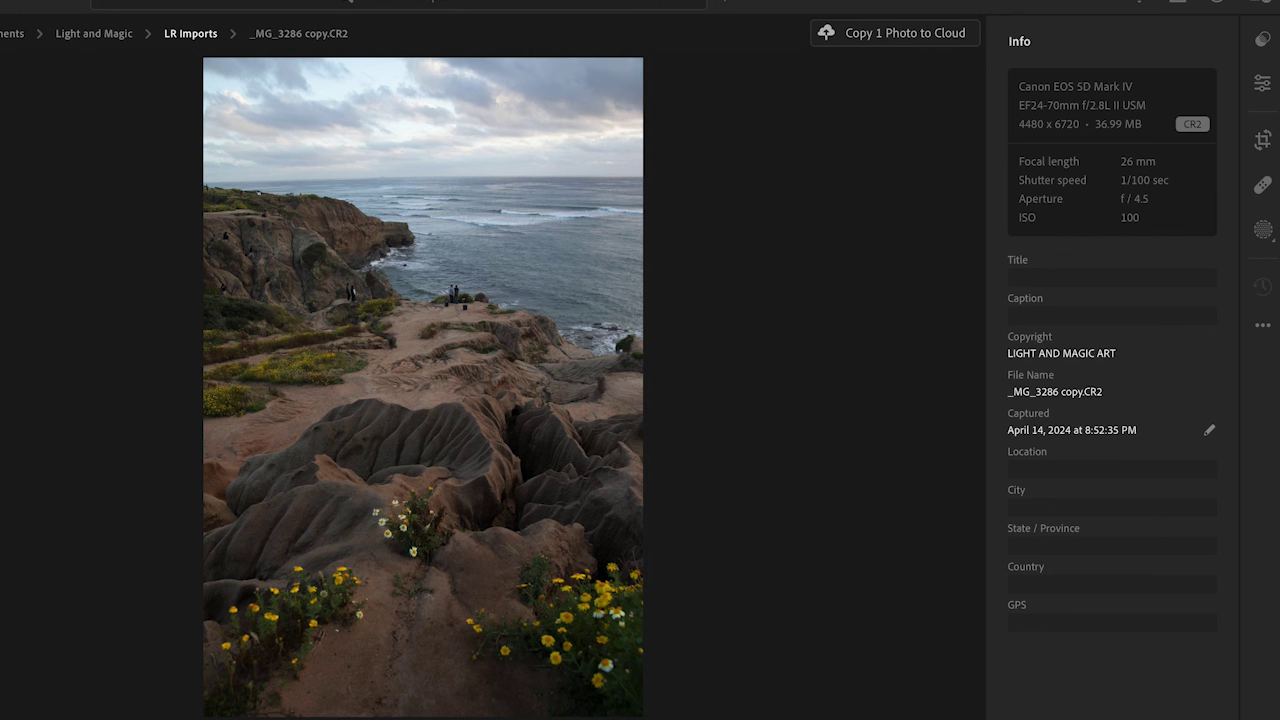
key(Right)
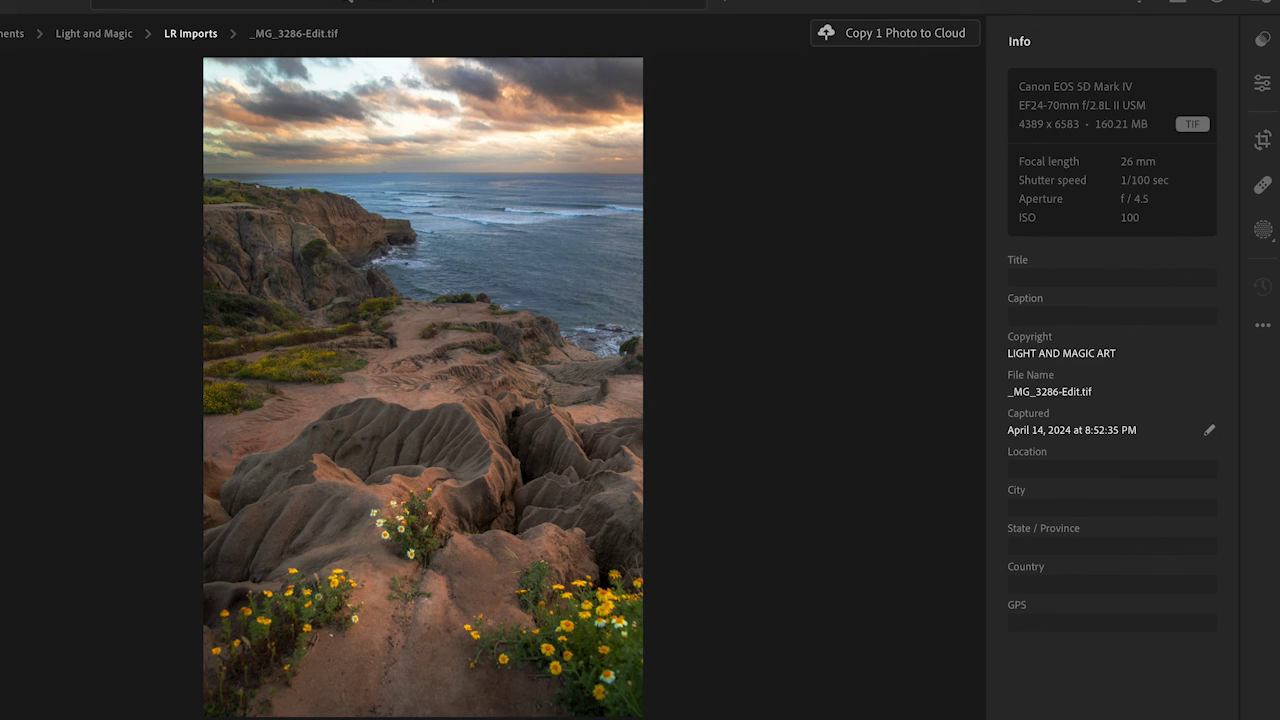
key(Left)
- Enable lens corrections in the Optics settings of the raw coastal photo
click(1262, 83)
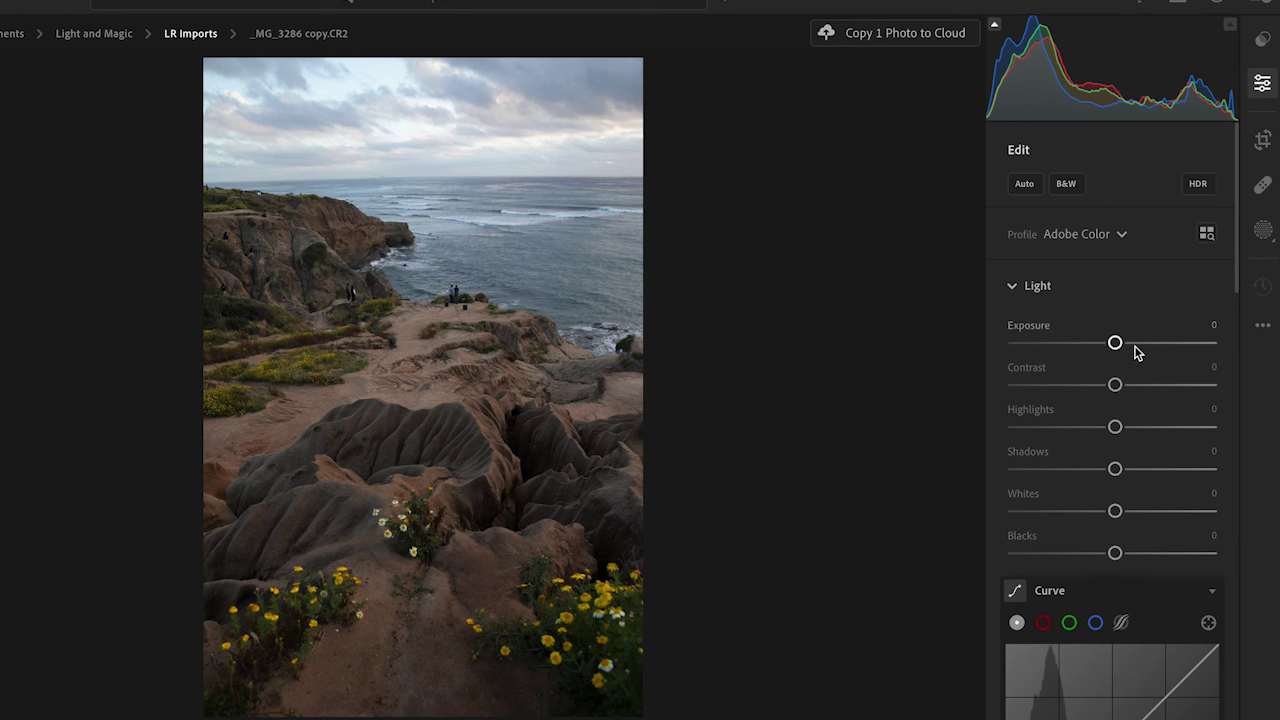
scroll(1134, 350, down, 4)
scroll(1134, 352, down, 10)
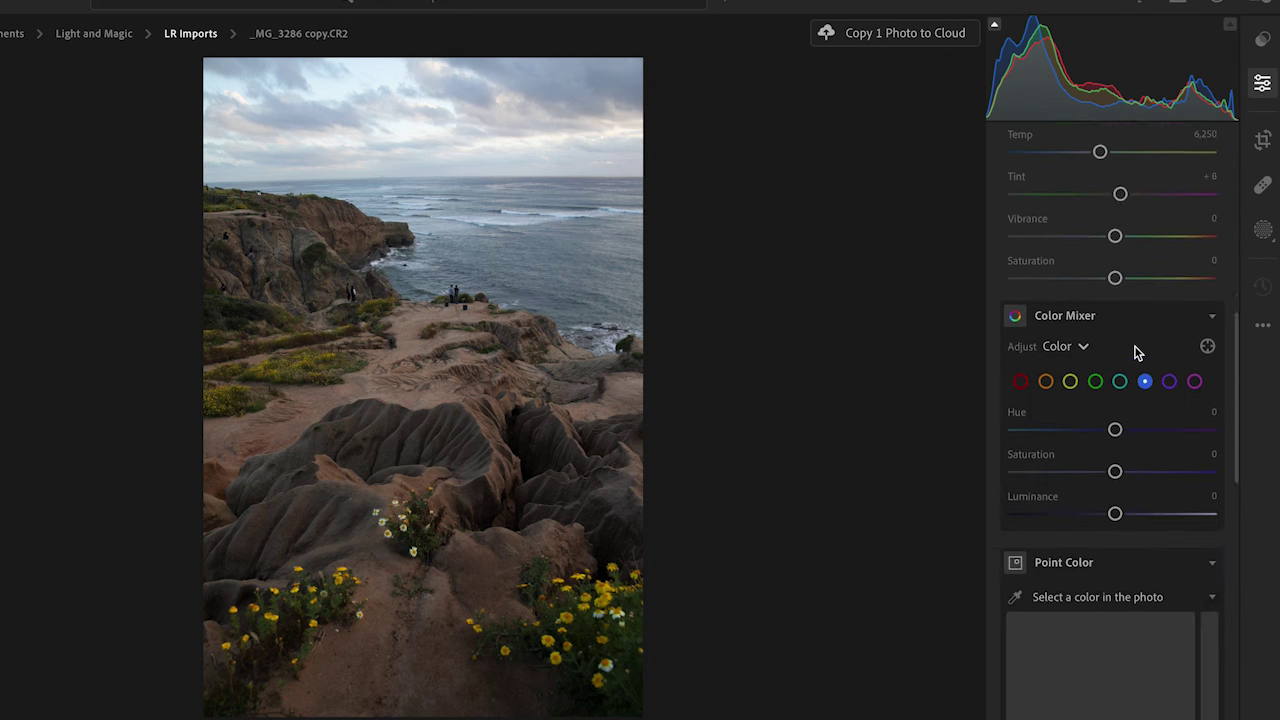
scroll(1134, 354, down, 10)
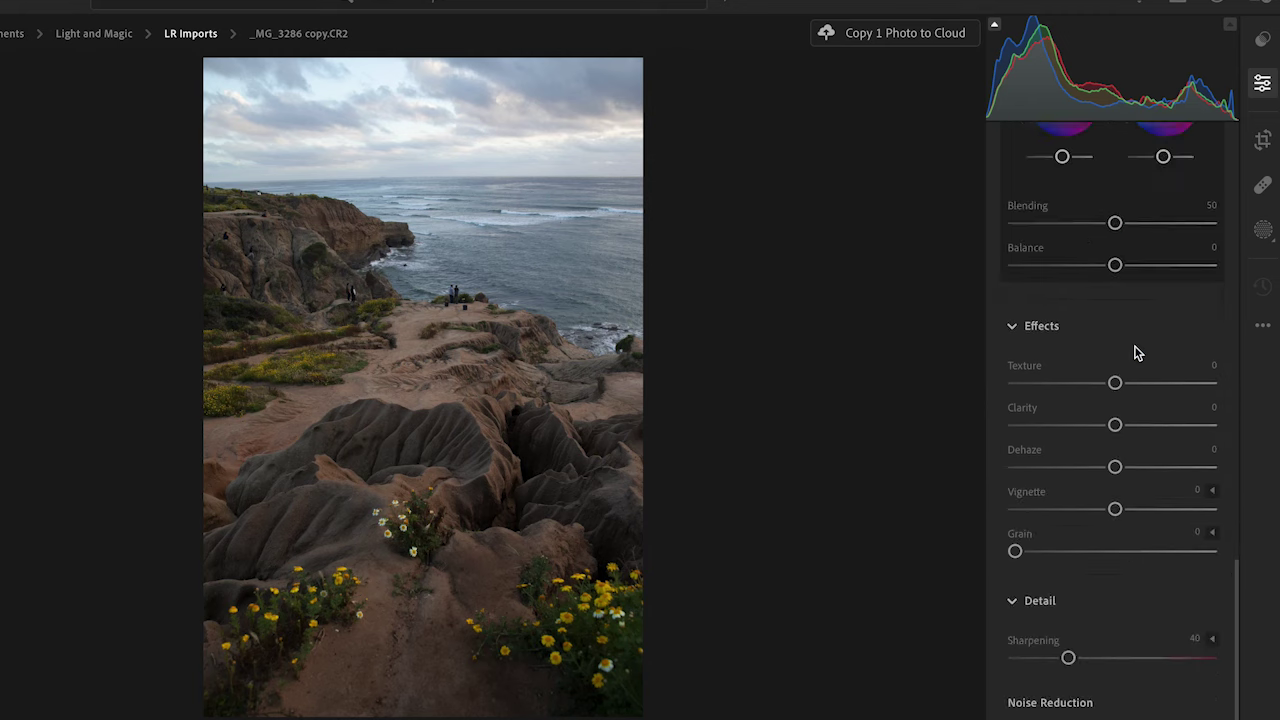
scroll(1136, 352, down, 2)
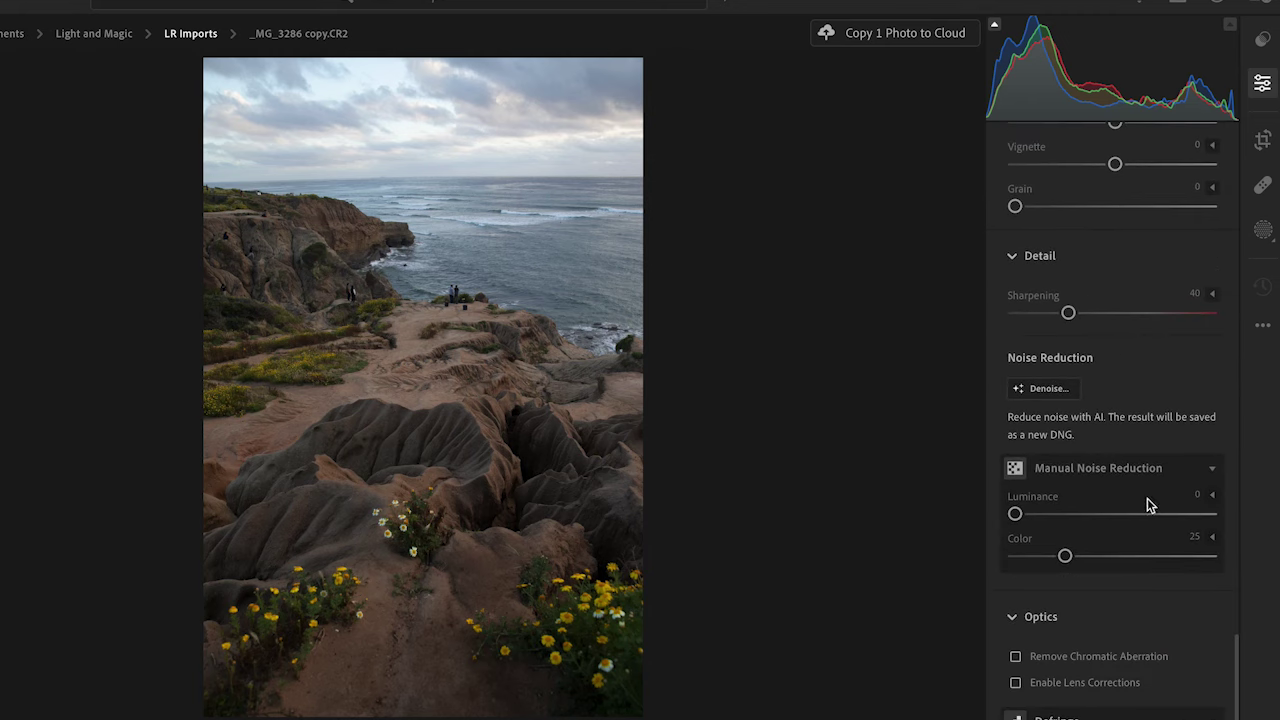
click(1016, 684)
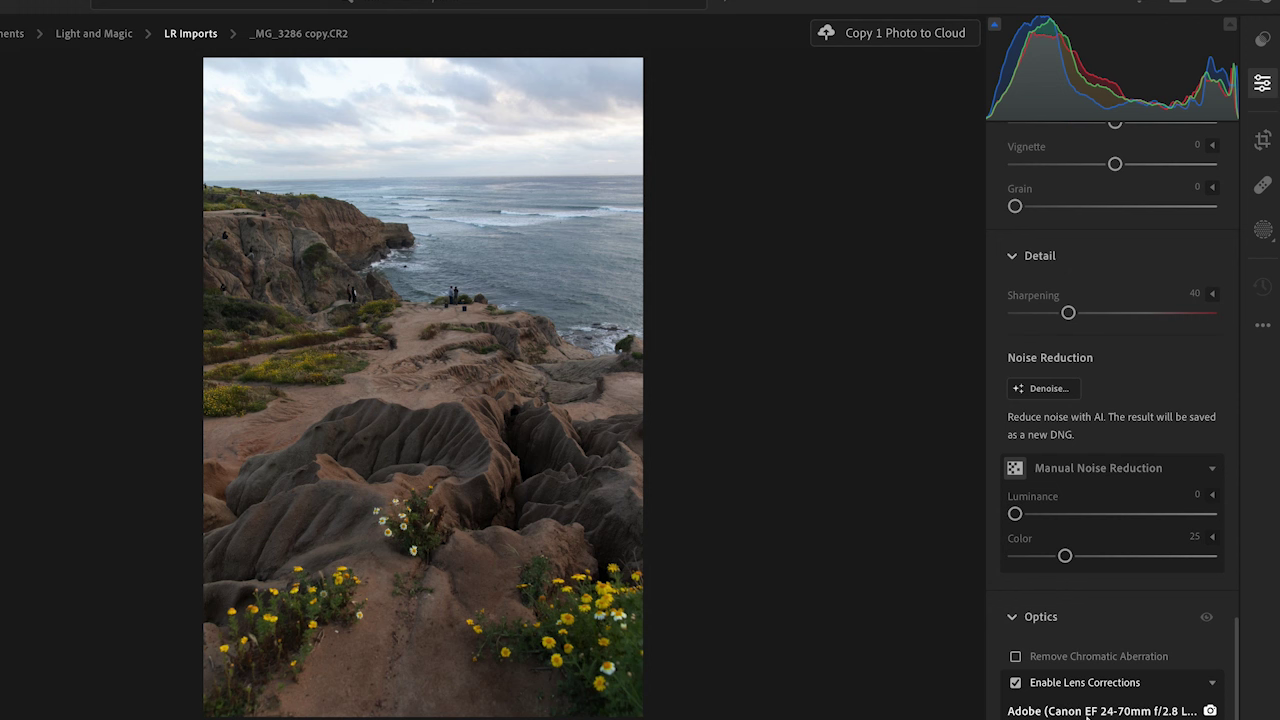
- Straighten the photo by +0.98 to level the horizon and apply the crop
click(1264, 141)
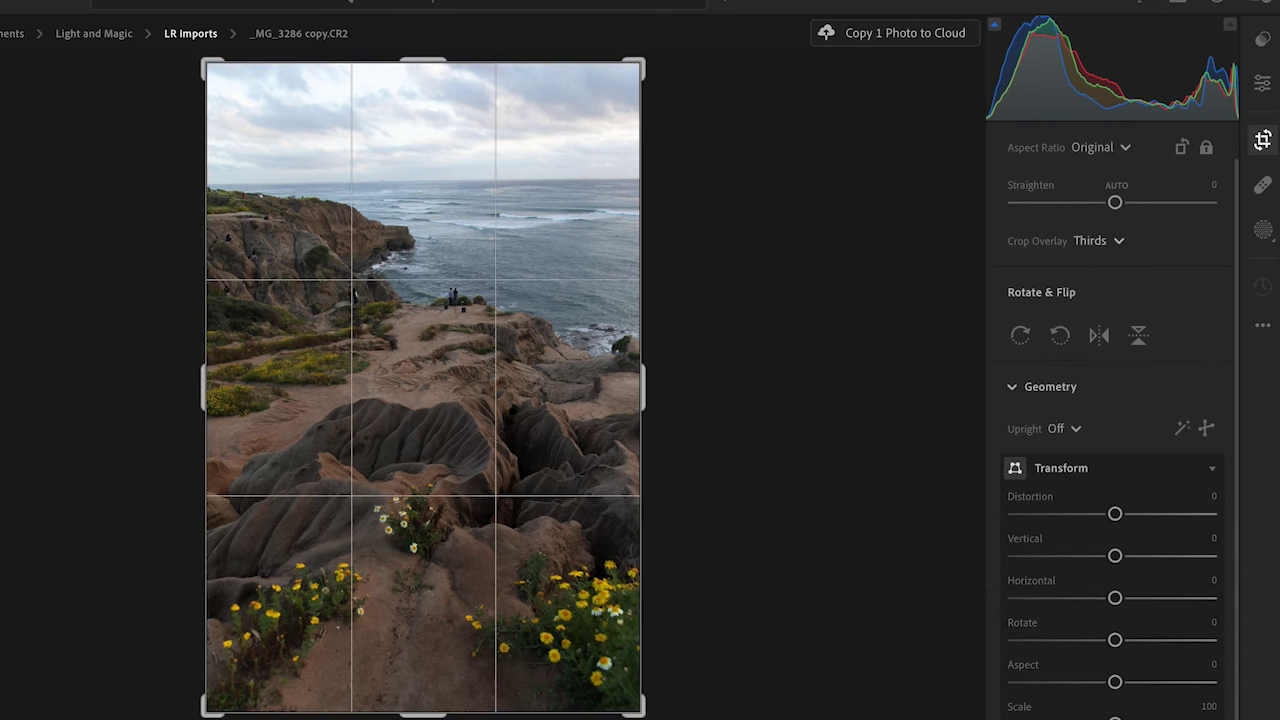
drag(425, 714, 420, 714)
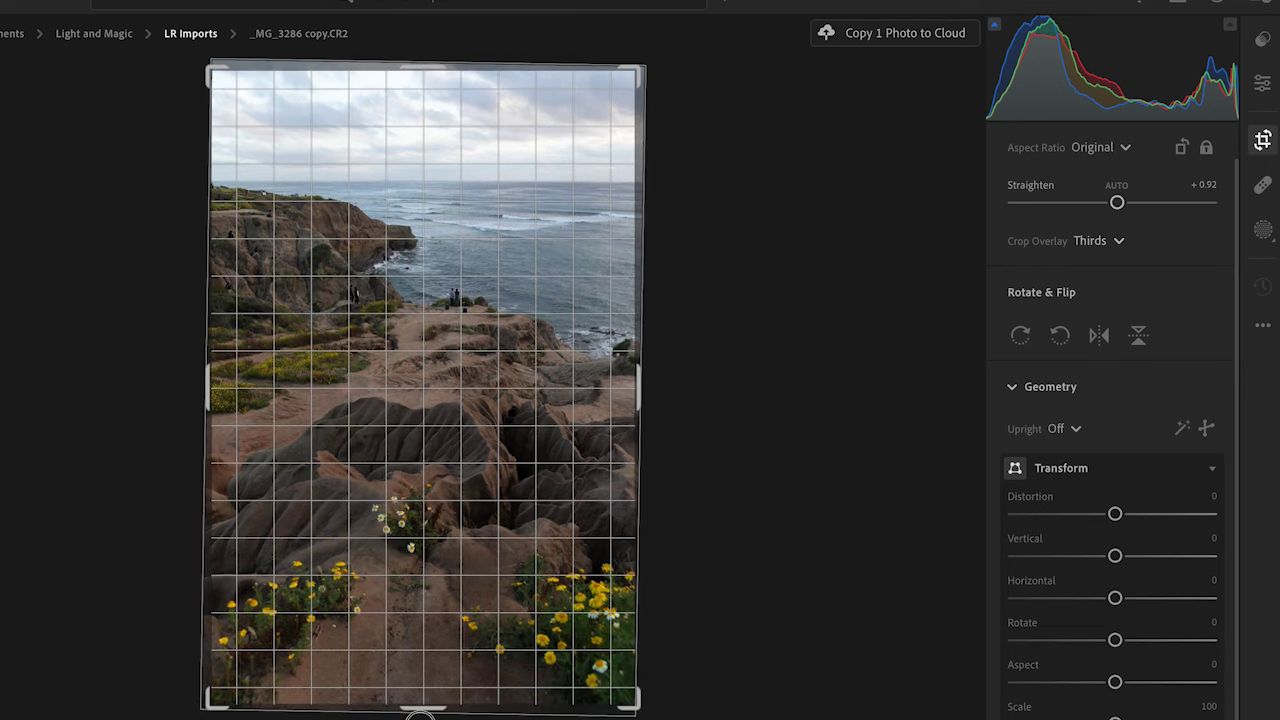
drag(420, 714, 421, 714)
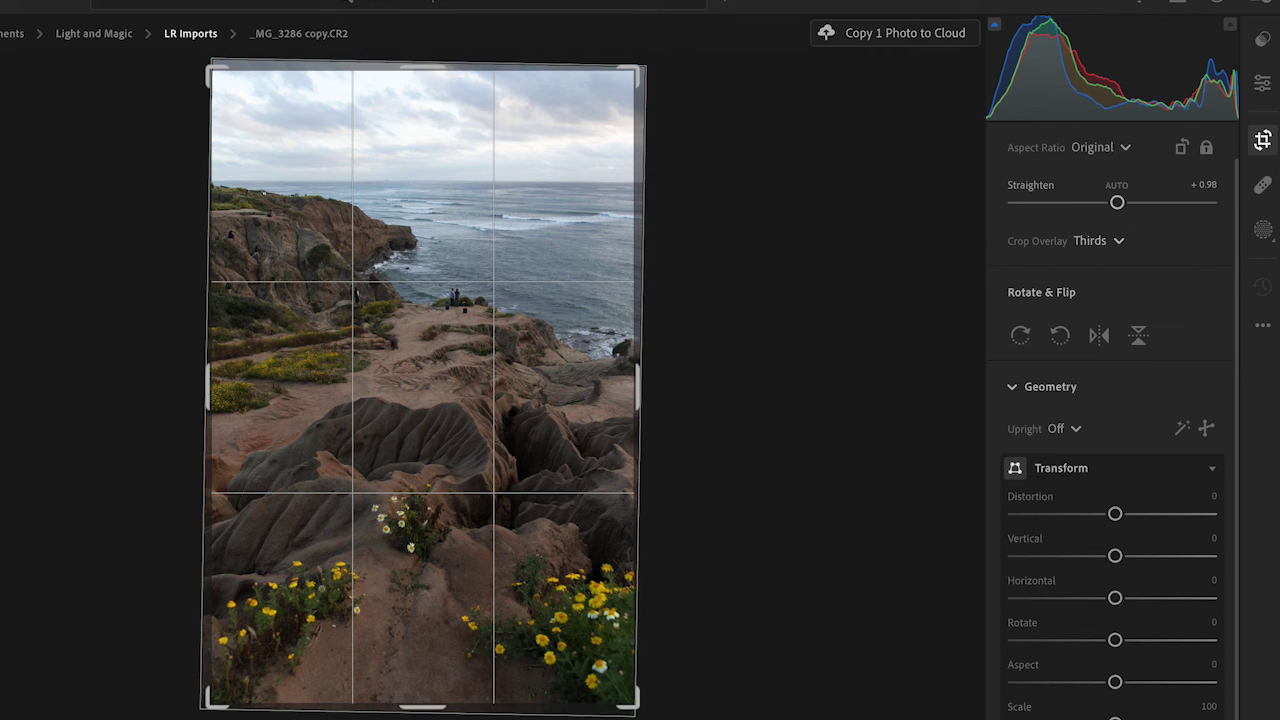
key(e)
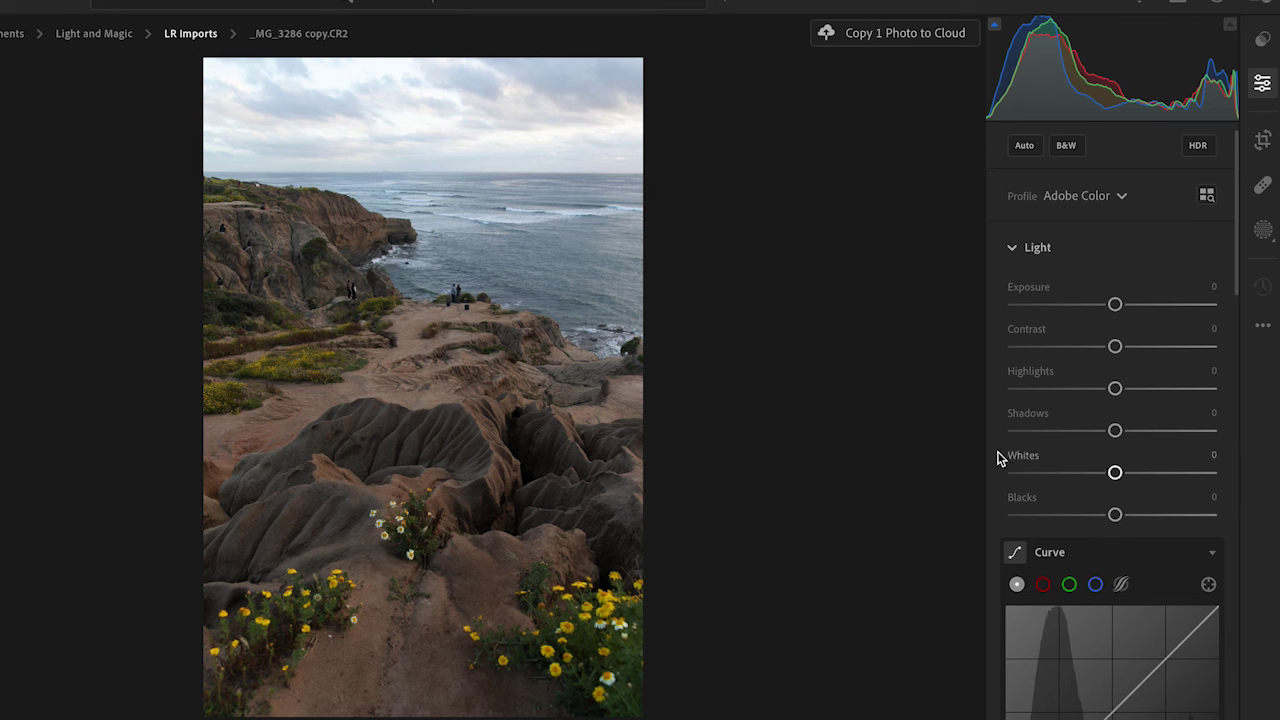
- Set a custom white balance by sampling the ocean water as the neutral reference
scroll(1152, 466, down, 5)
scroll(1154, 469, down, 2)
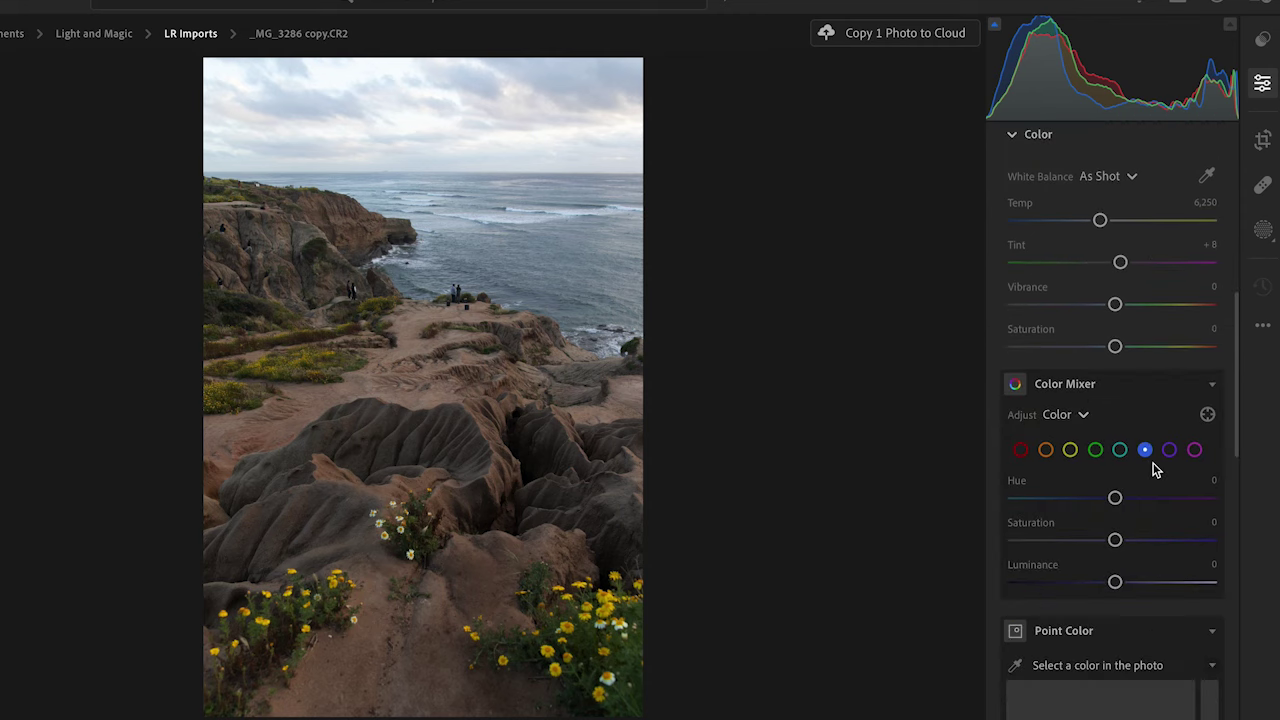
scroll(1154, 469, up, 1)
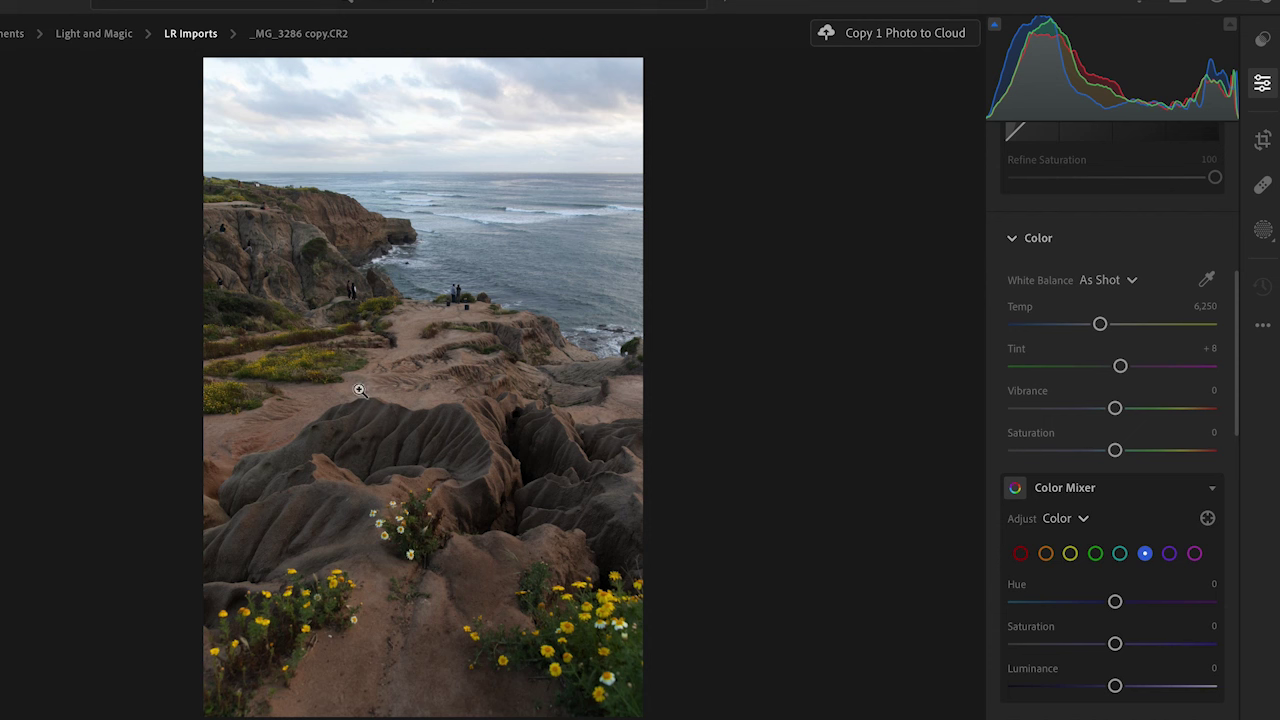
click(1207, 288)
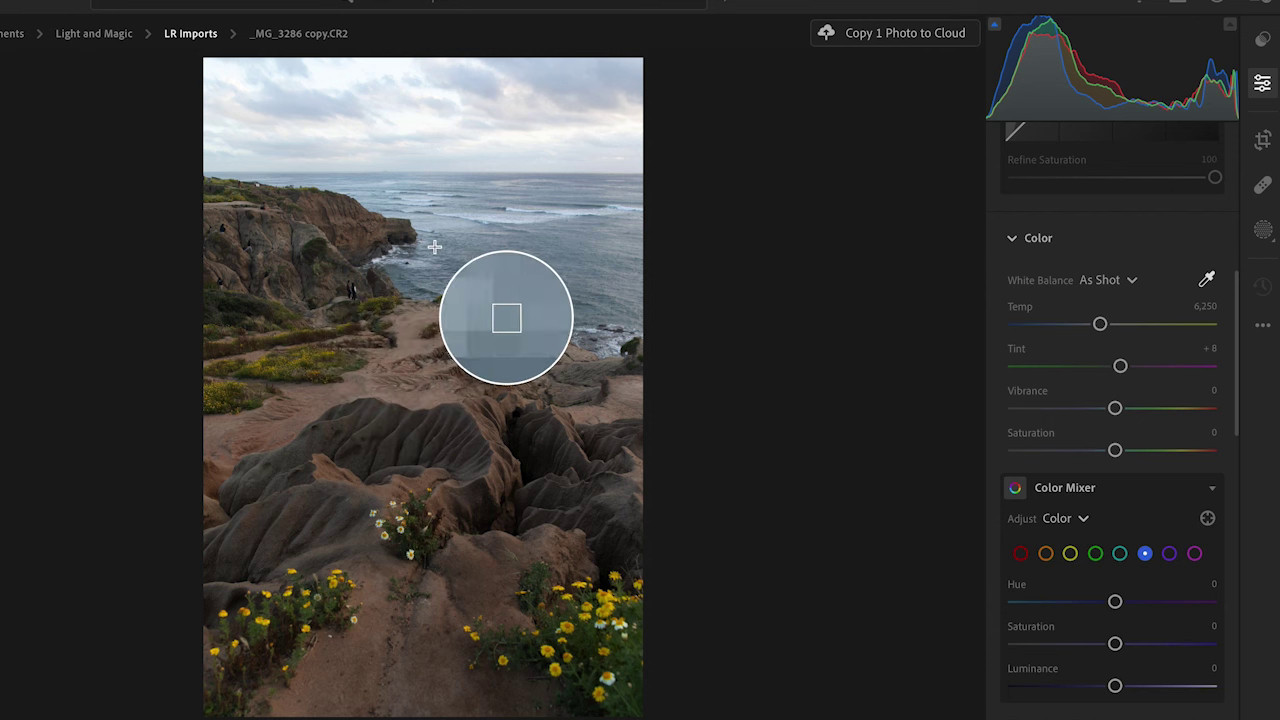
click(527, 222)
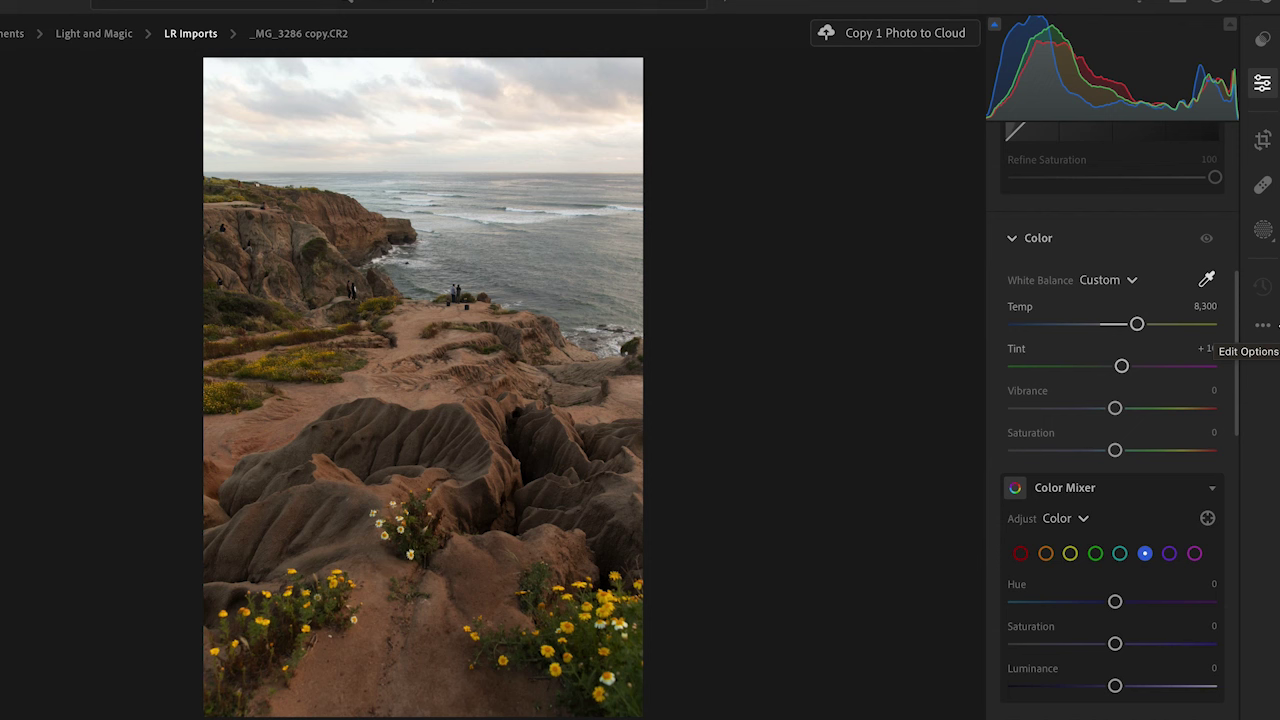
scroll(1160, 248, up, 10)
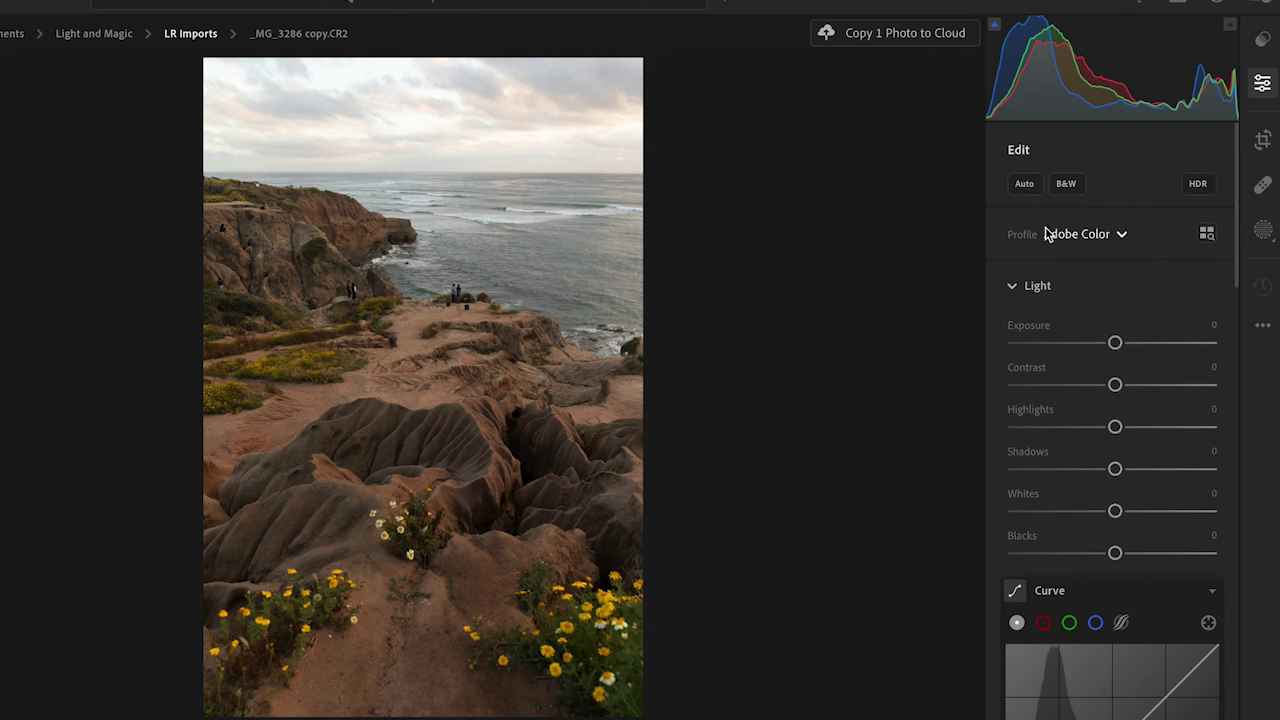
key(w)
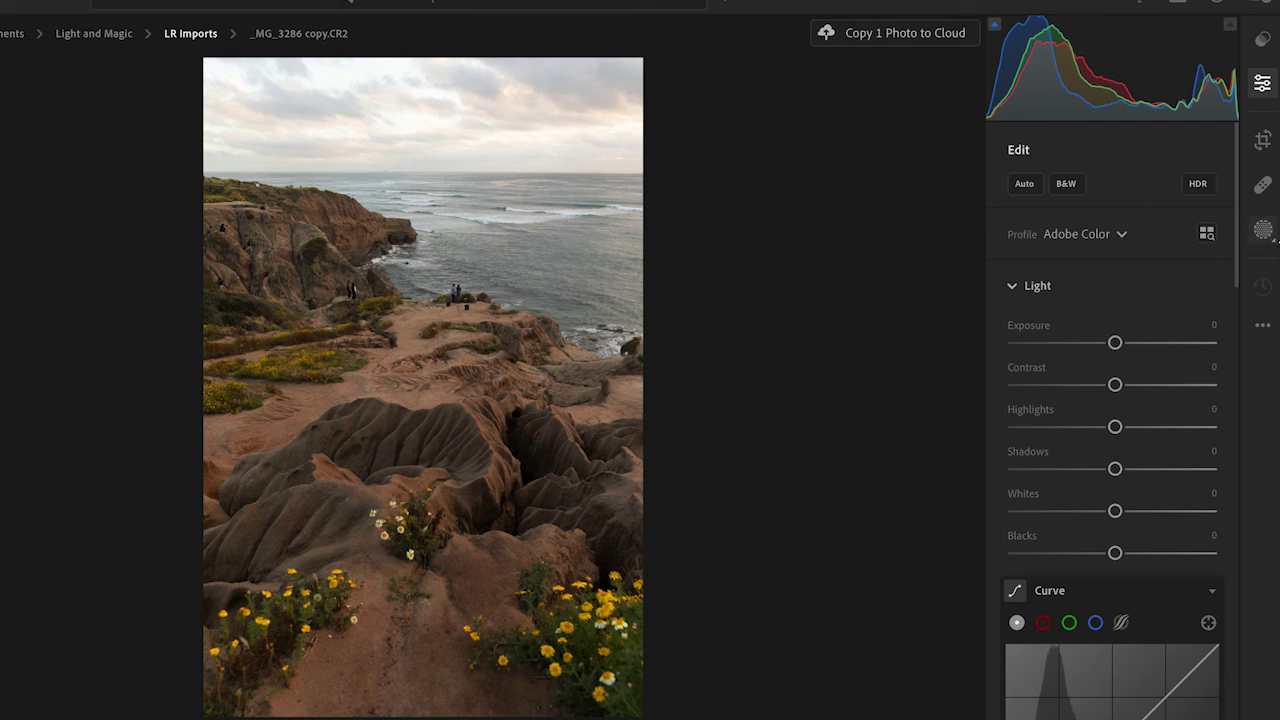
- Create a Sky mask and examine its coverage along the horizon, the water and the clifftop
click(1263, 231)
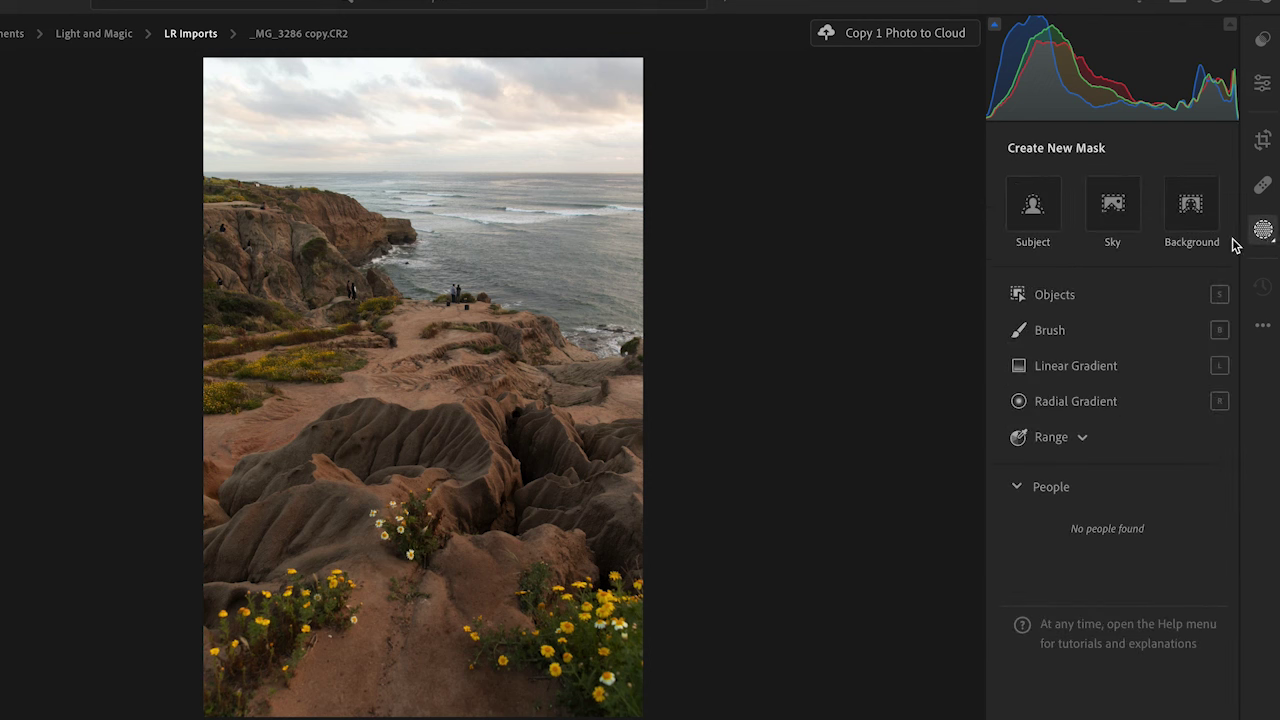
click(1113, 204)
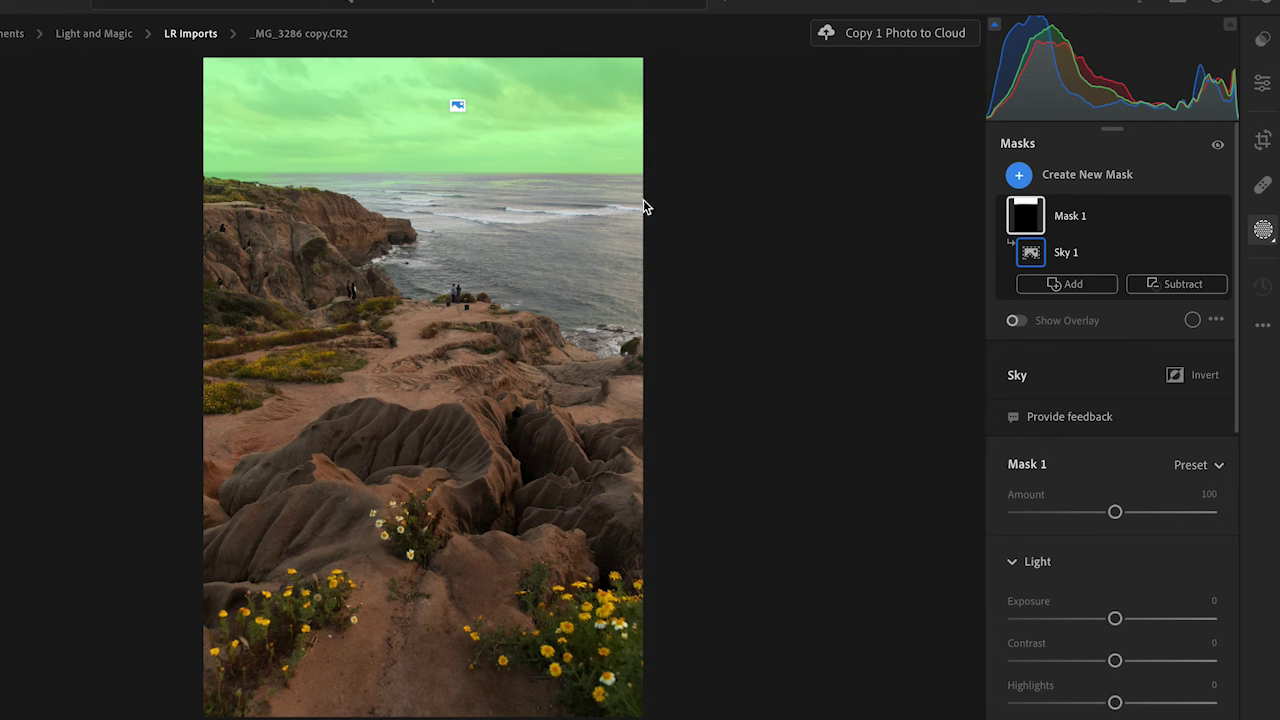
click(237, 186)
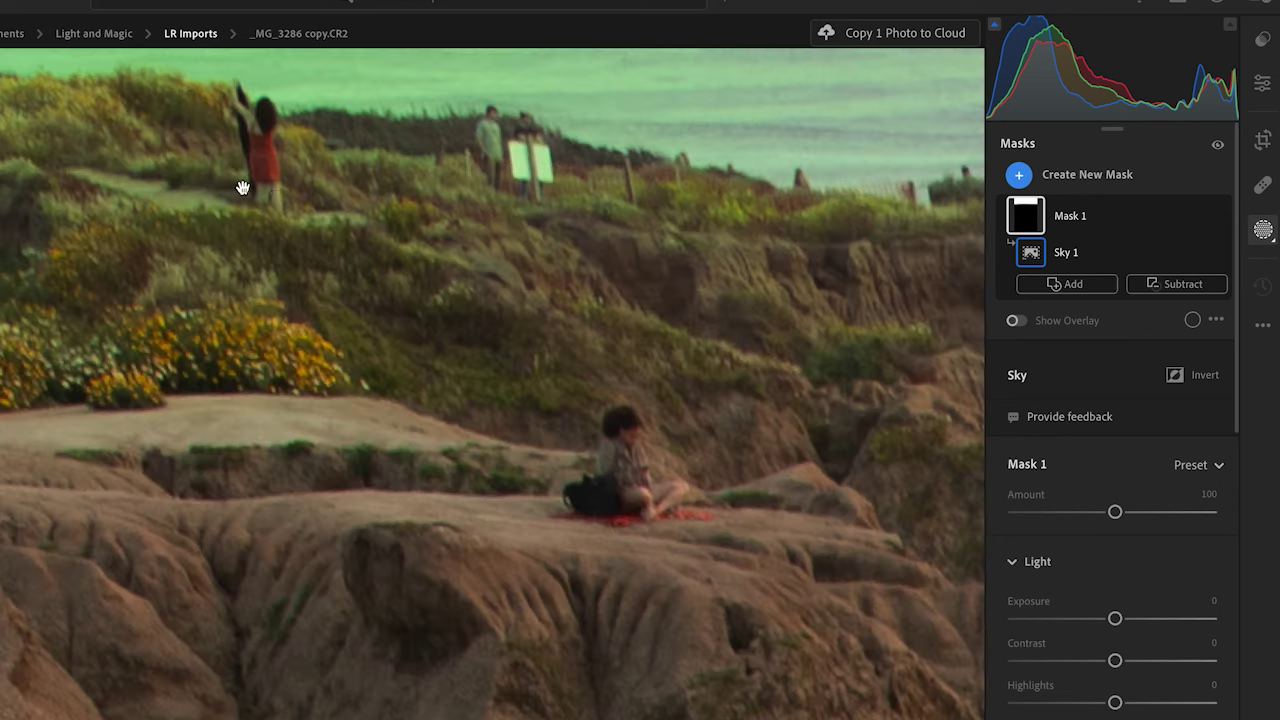
drag(229, 177, 381, 385)
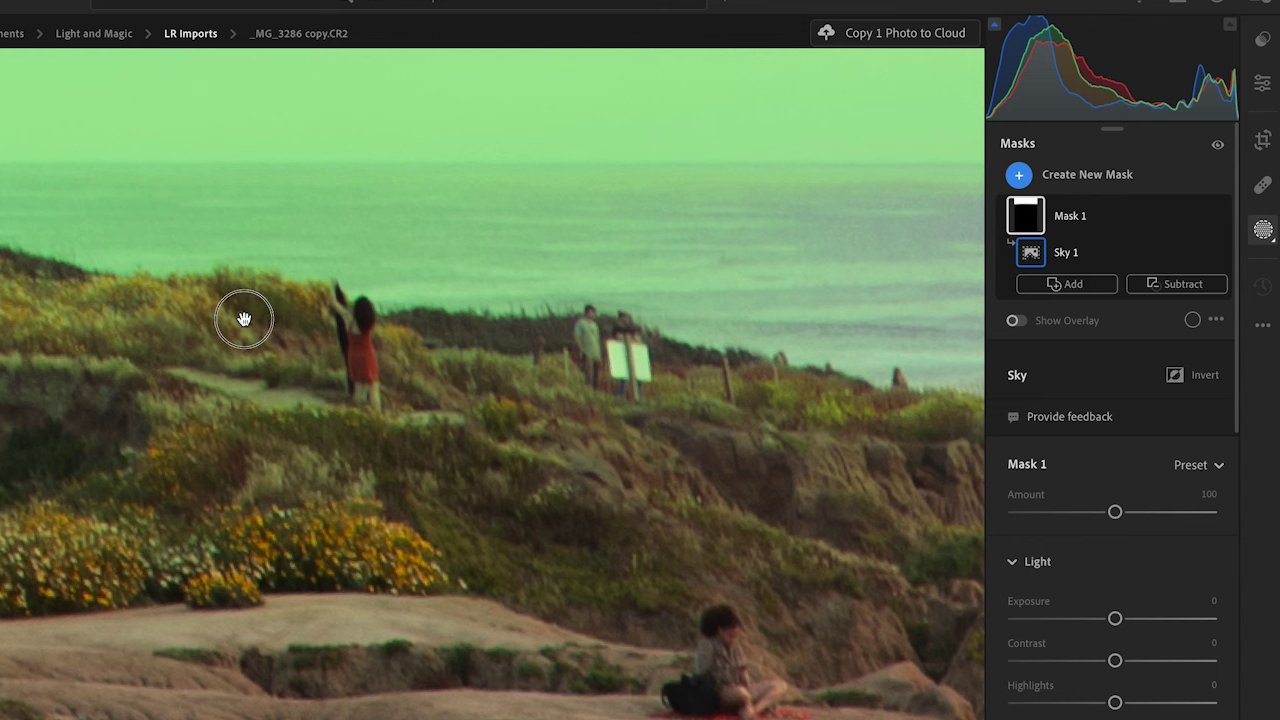
drag(243, 314, 354, 374)
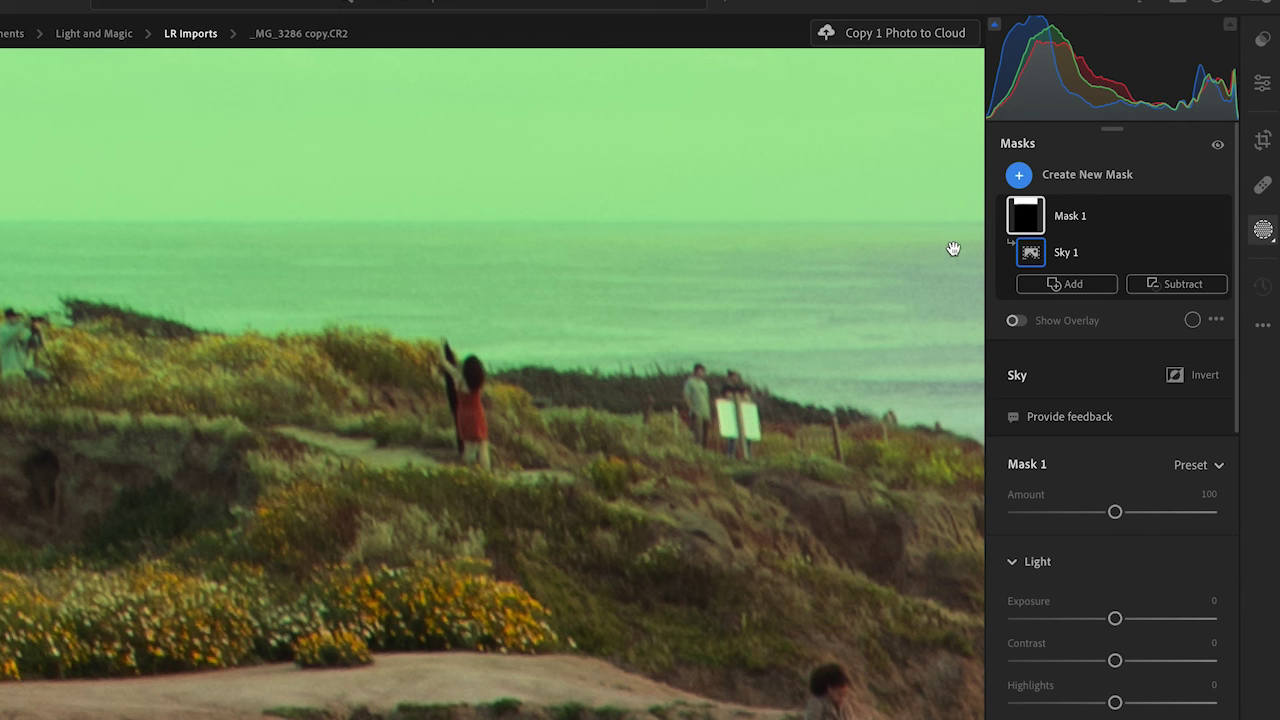
drag(890, 257, 846, 257)
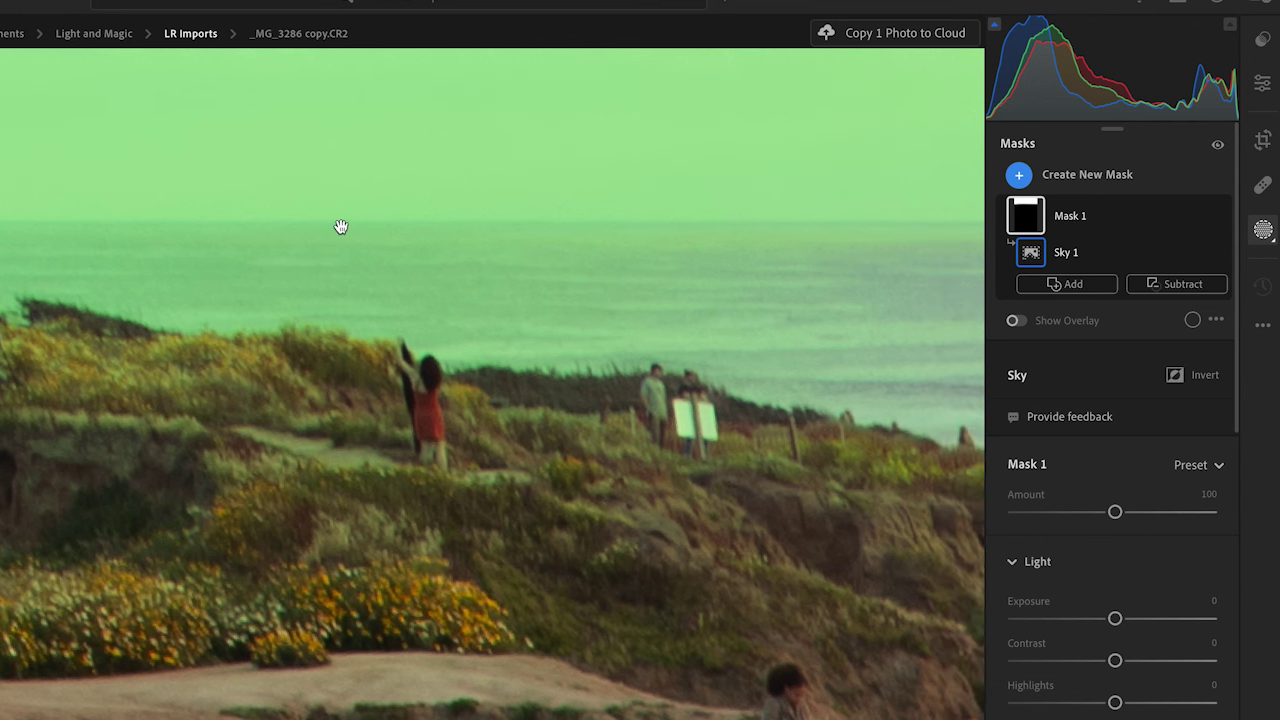
click(544, 290)
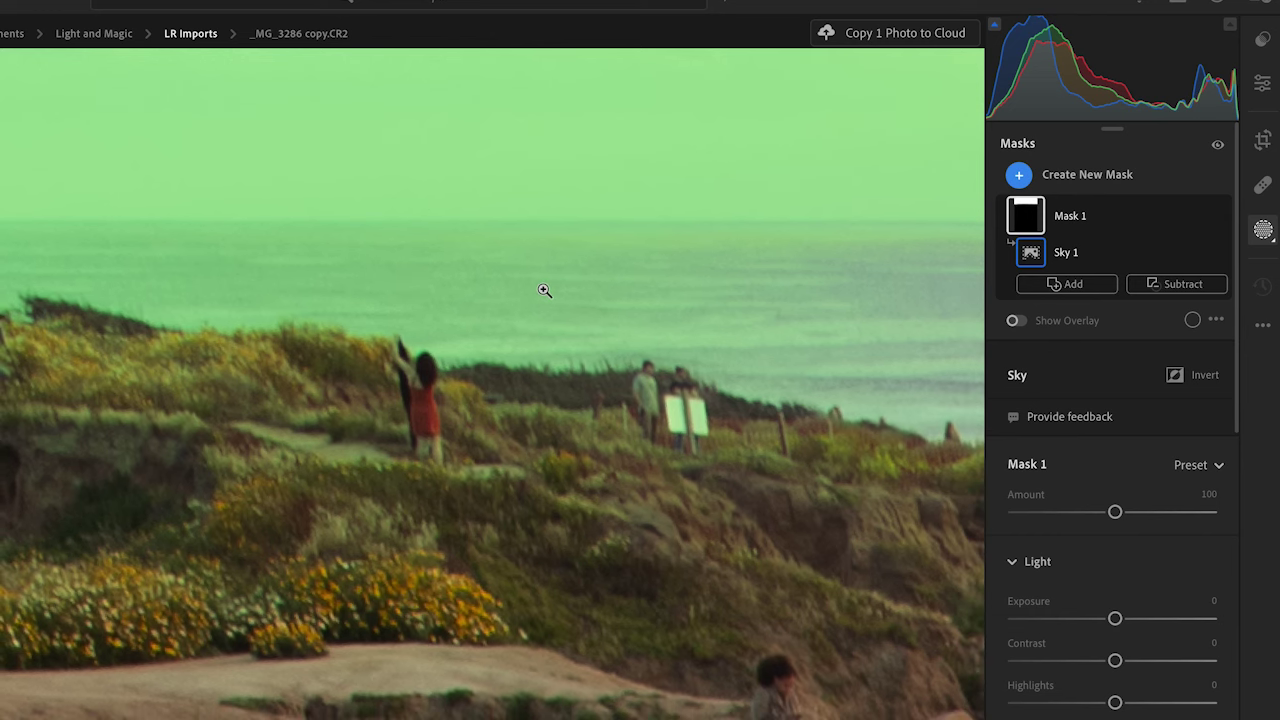
click(544, 290)
click(544, 290)
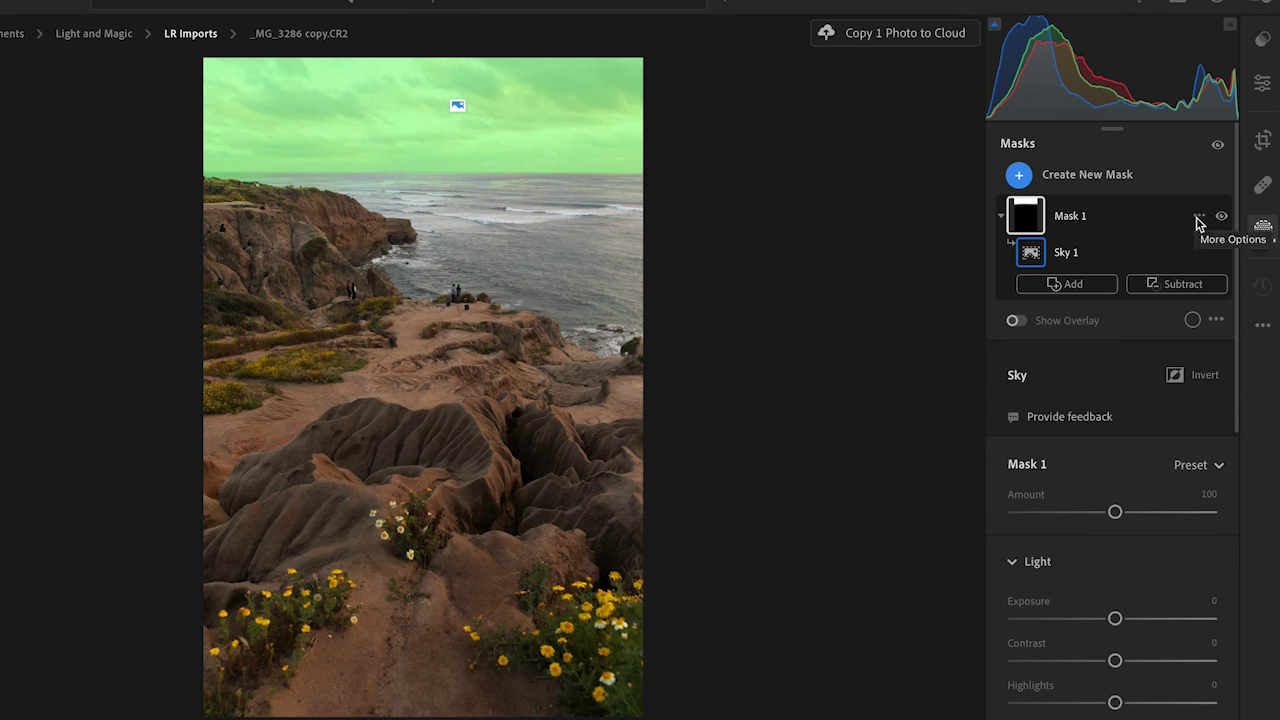
- Subtract an inverted Sky selection from Mask 1 to refine its edge along the horizon and clifftop
click(1199, 219)
key(Escape)
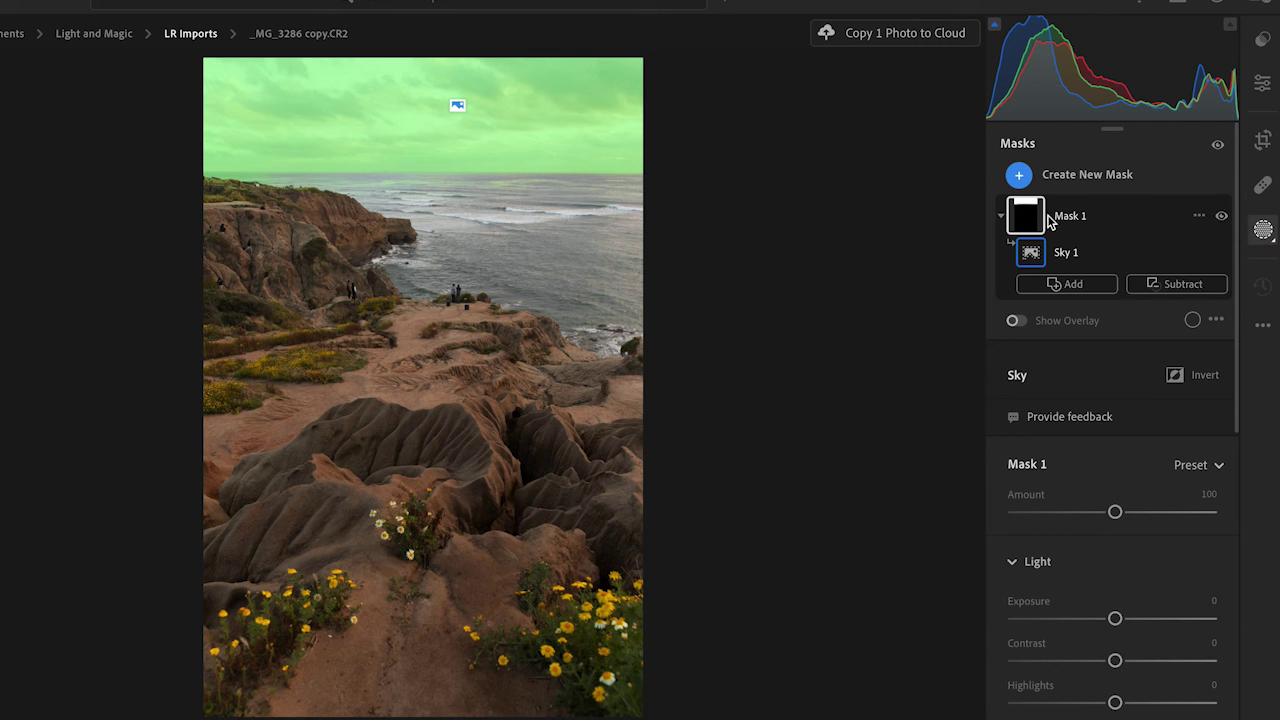
click(1180, 284)
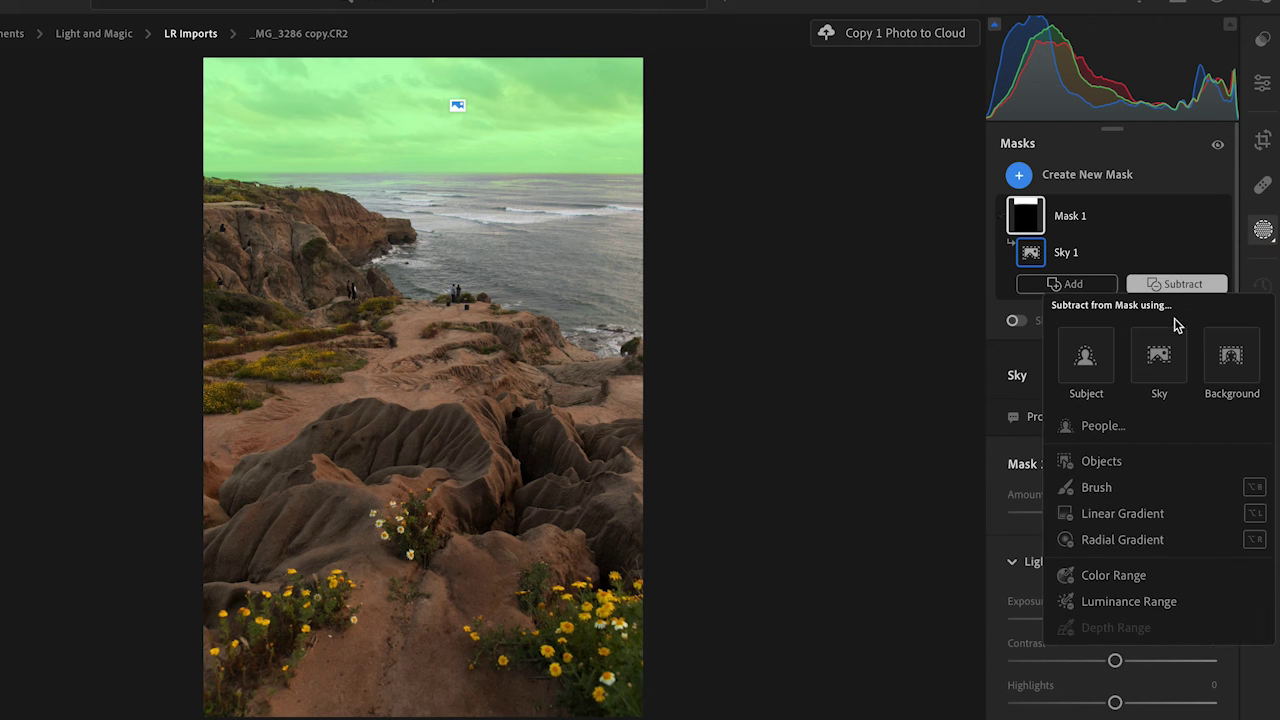
click(1160, 368)
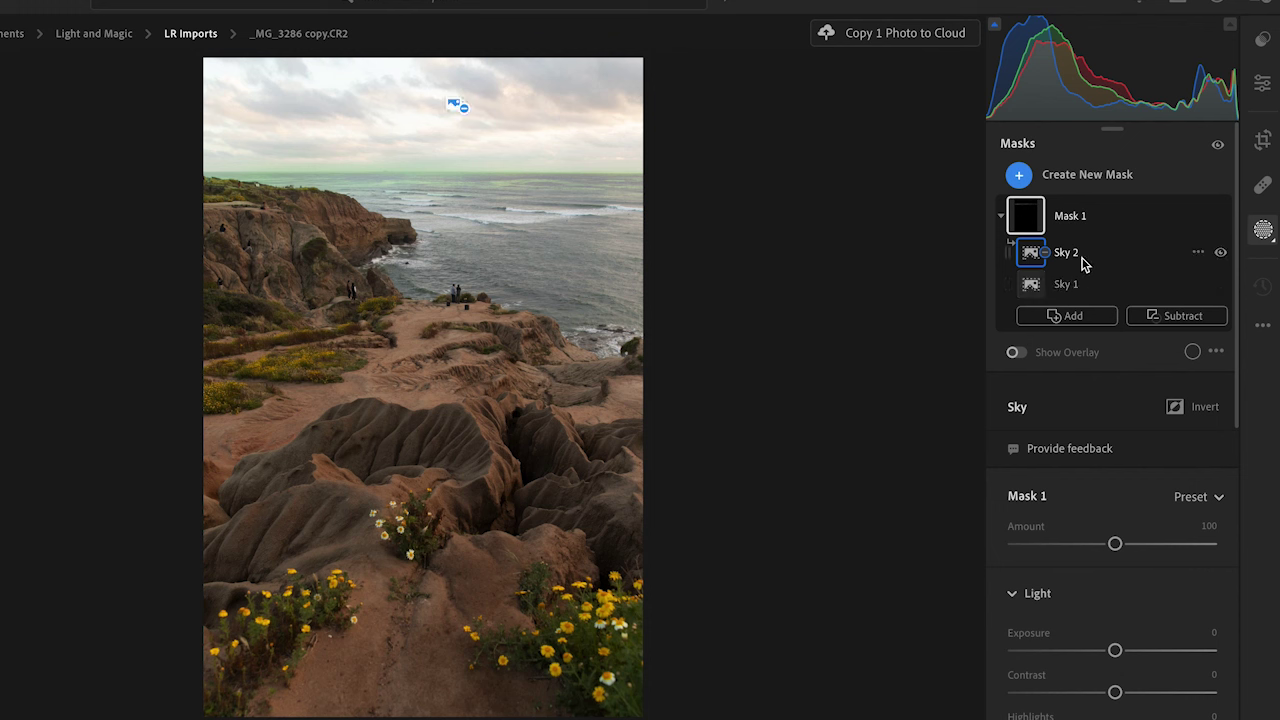
click(1197, 254)
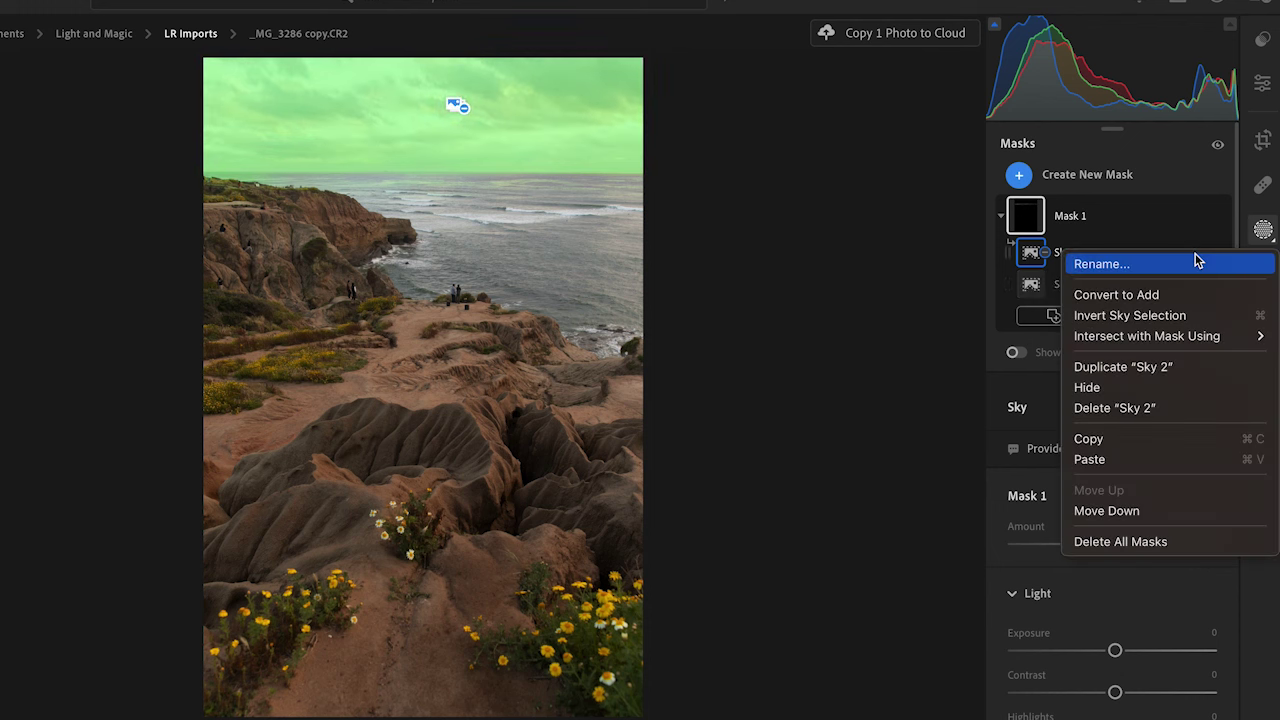
click(1174, 320)
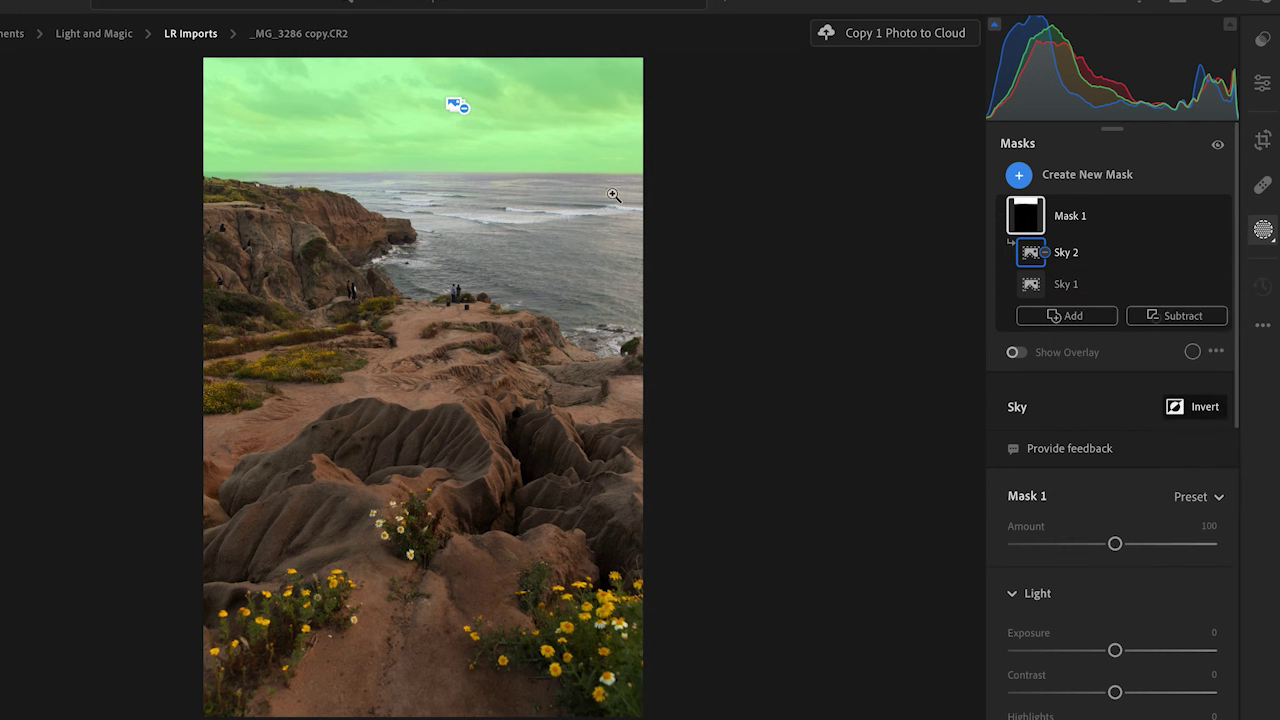
- Add a subtracting brush to Mask 1 with size 18.3, feather 55 and flow 91 for the spill over the ocean
click(260, 182)
drag(251, 177, 453, 291)
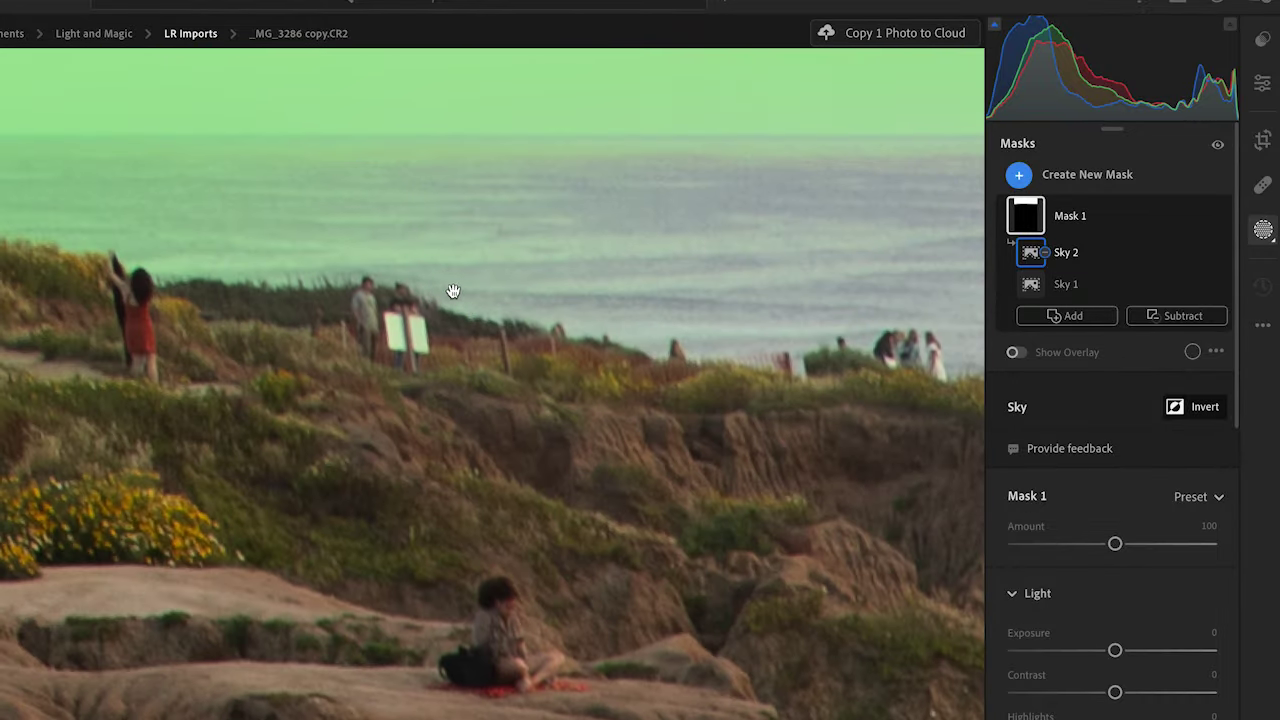
drag(399, 243, 624, 278)
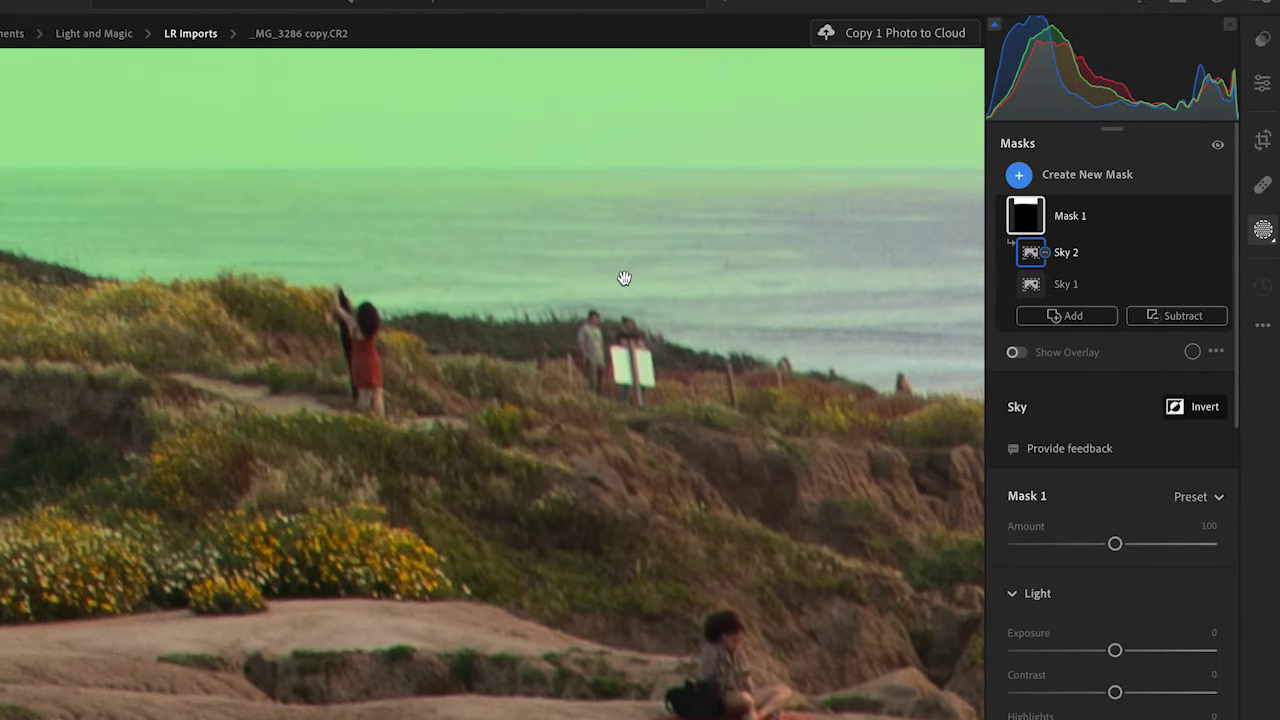
drag(380, 266, 476, 277)
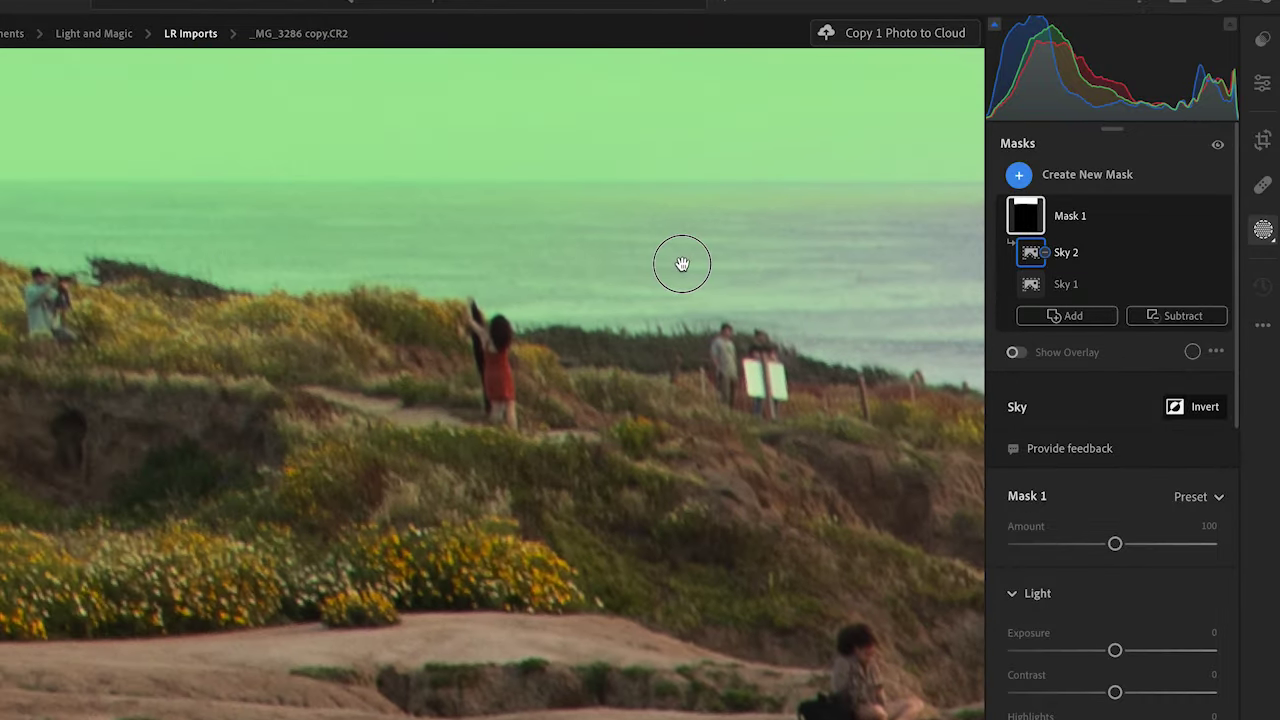
drag(682, 263, 583, 220)
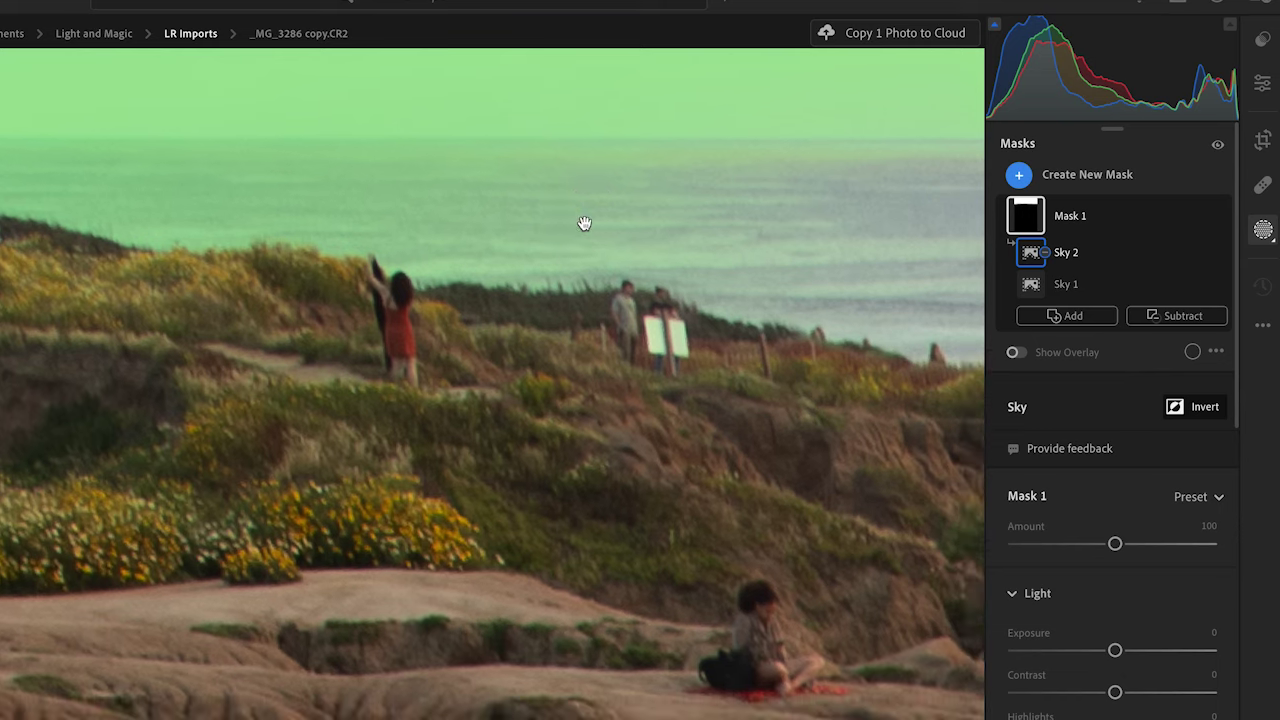
click(1191, 317)
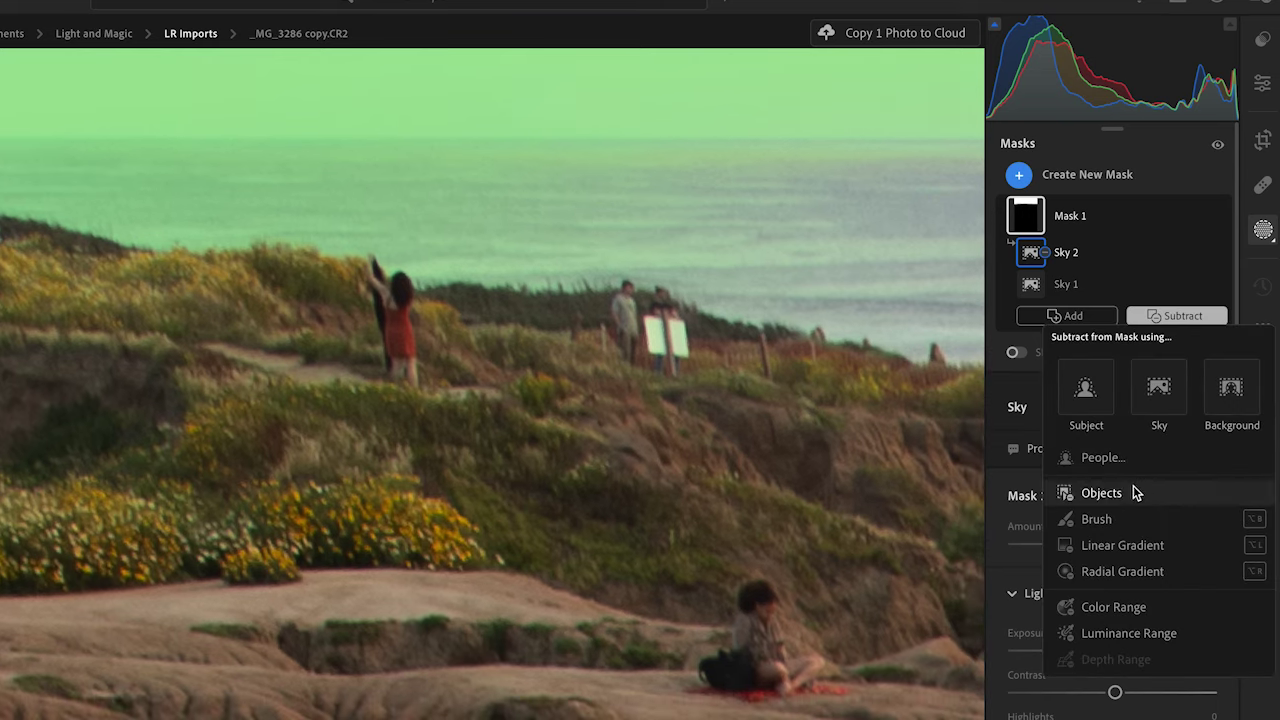
click(1098, 519)
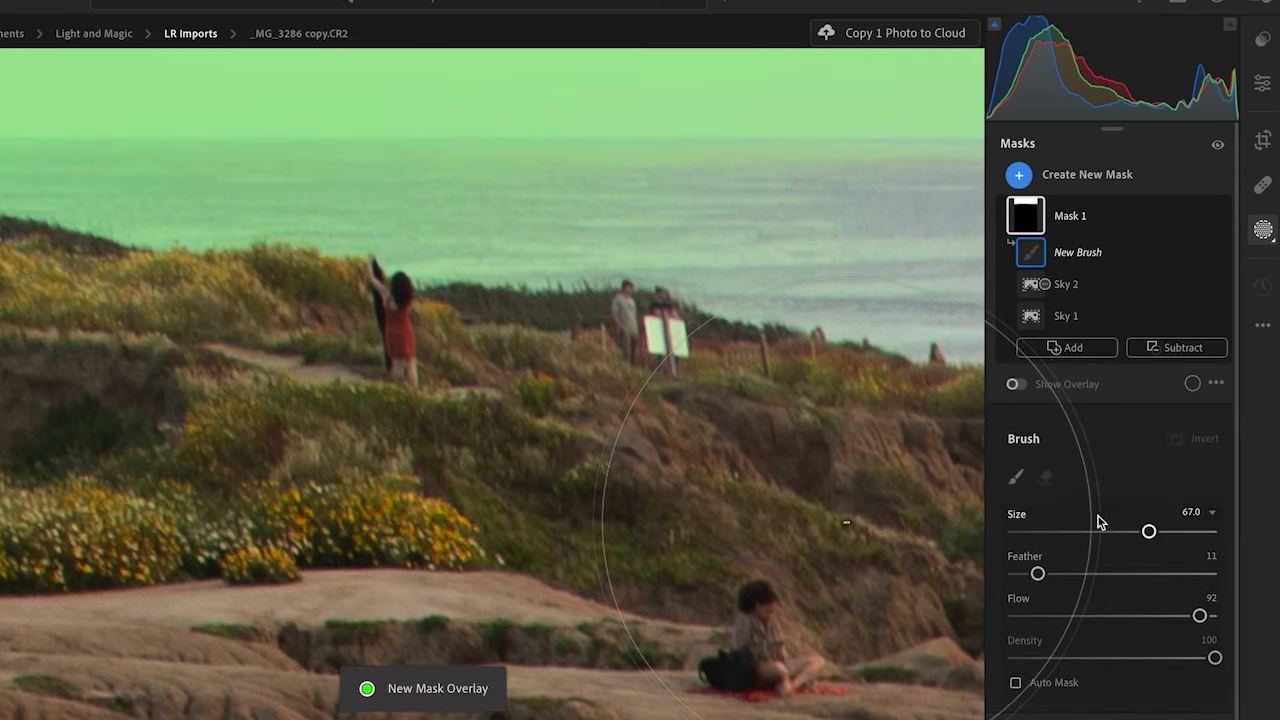
click(1051, 531)
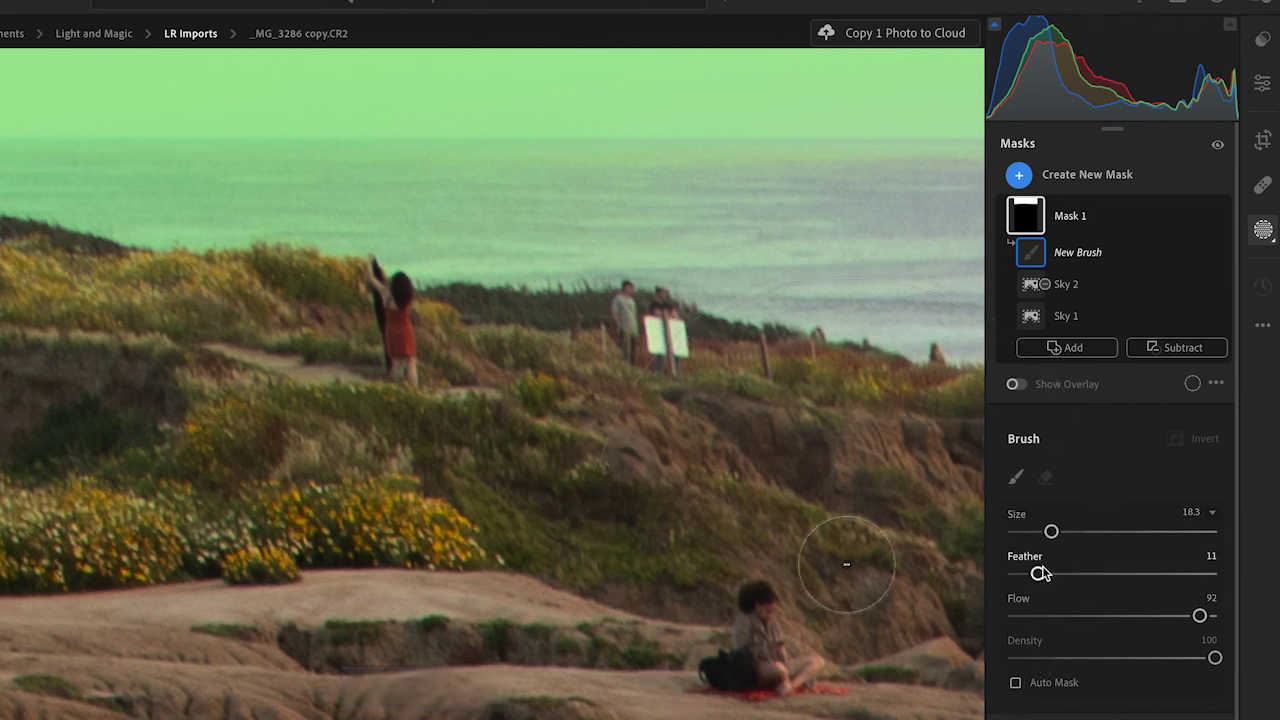
drag(1038, 578, 1126, 594)
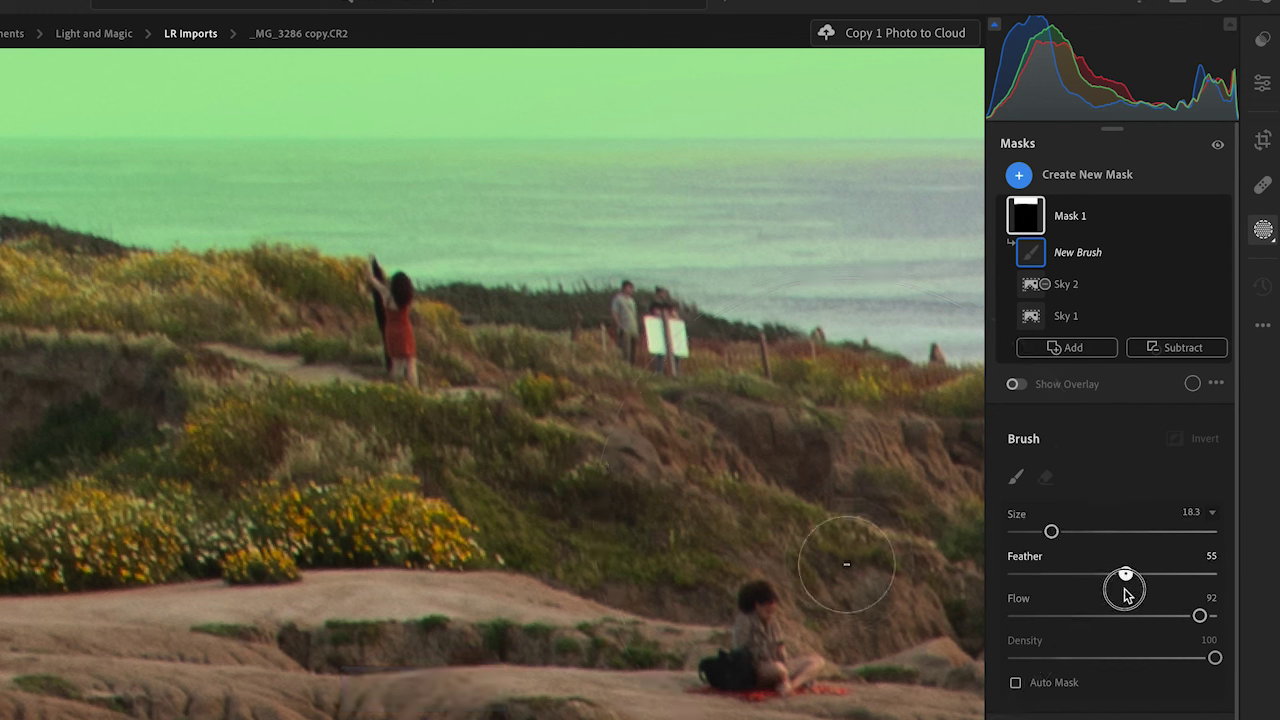
drag(1199, 615, 1197, 617)
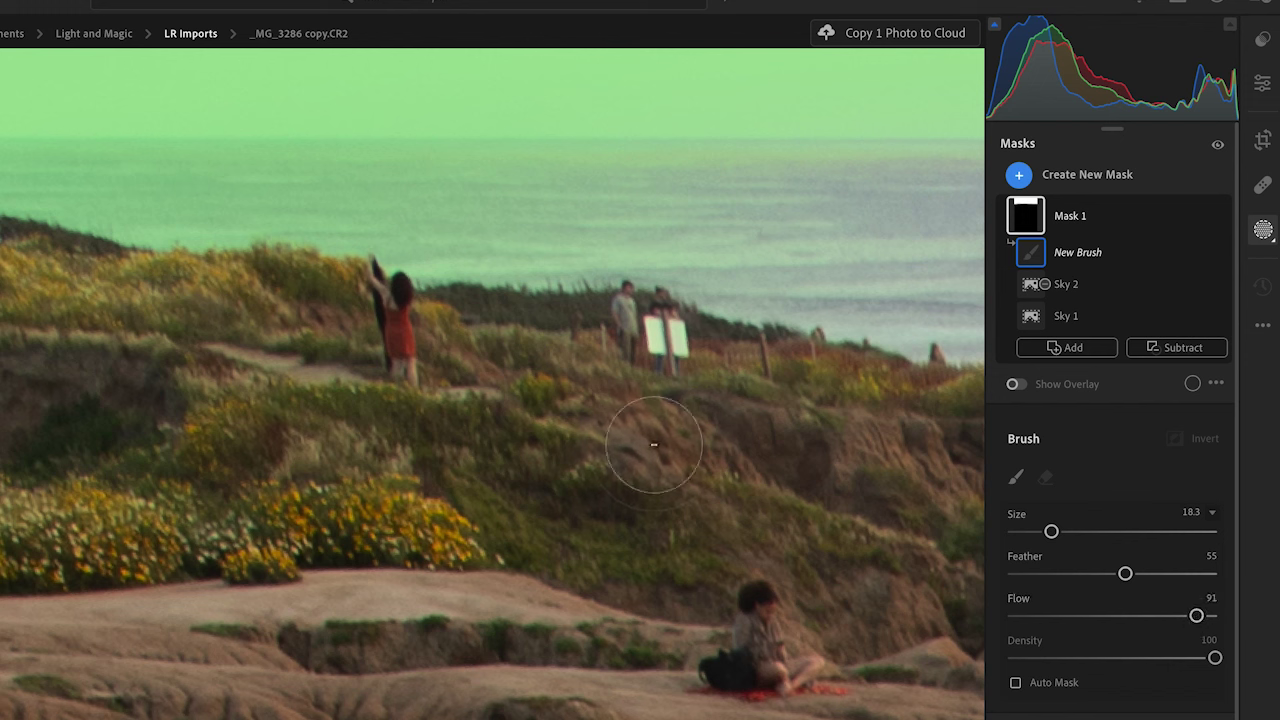
- Brush the mask off the ocean between the horizon and the clifftop, and select the whole Mask 1
click(602, 246)
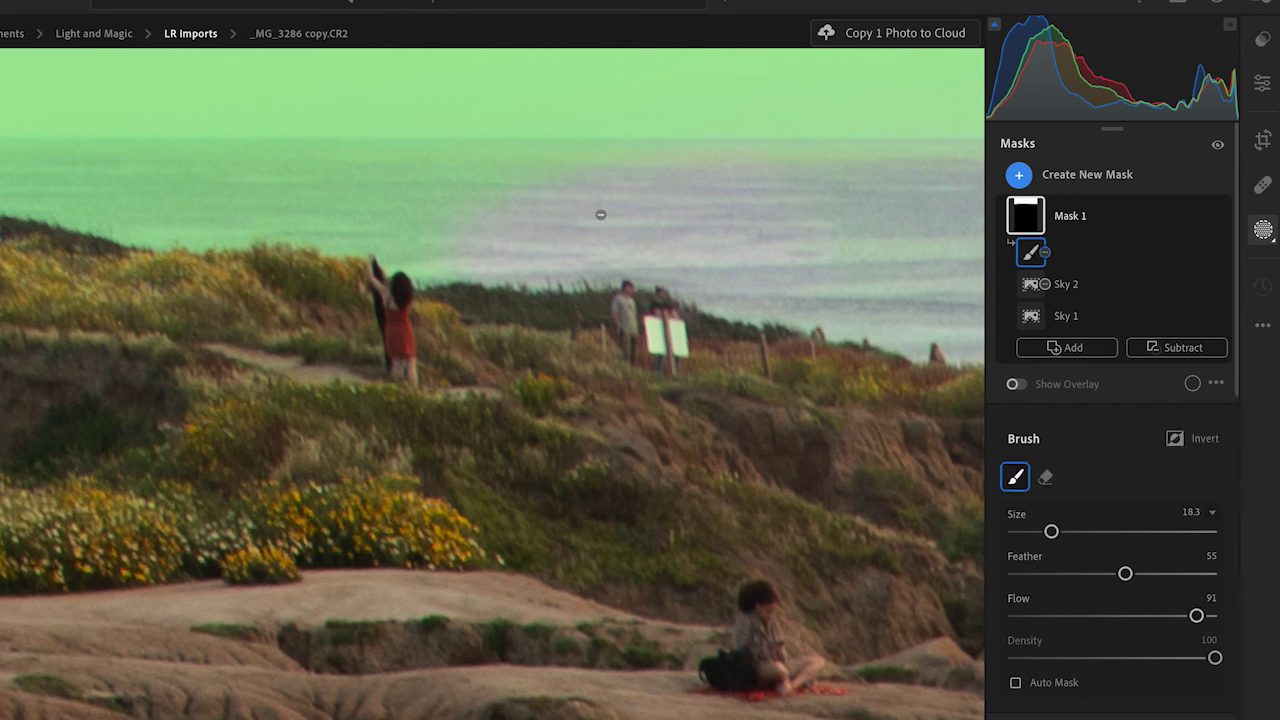
mouse_move(230, 230)
mouse_down()
mouse_move(236, 268)
mouse_move(15, 238)
mouse_up()
drag(597, 220, 694, 240)
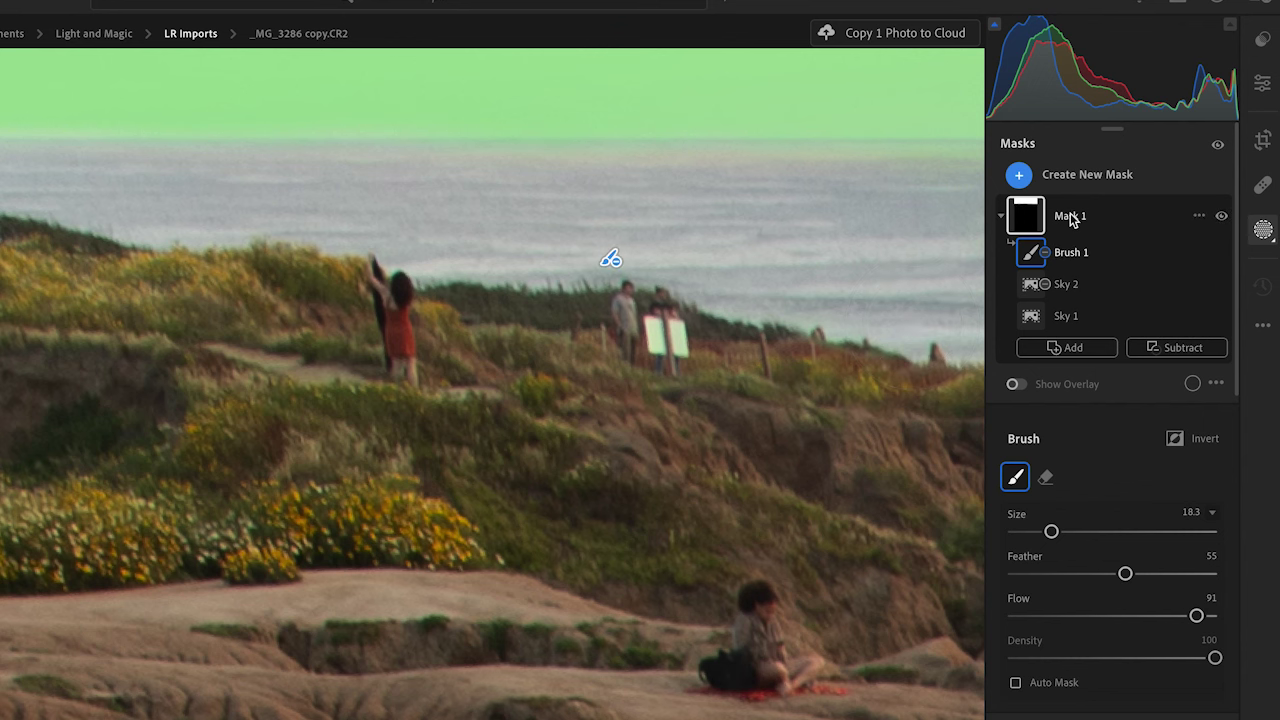
click(1068, 214)
click(817, 217)
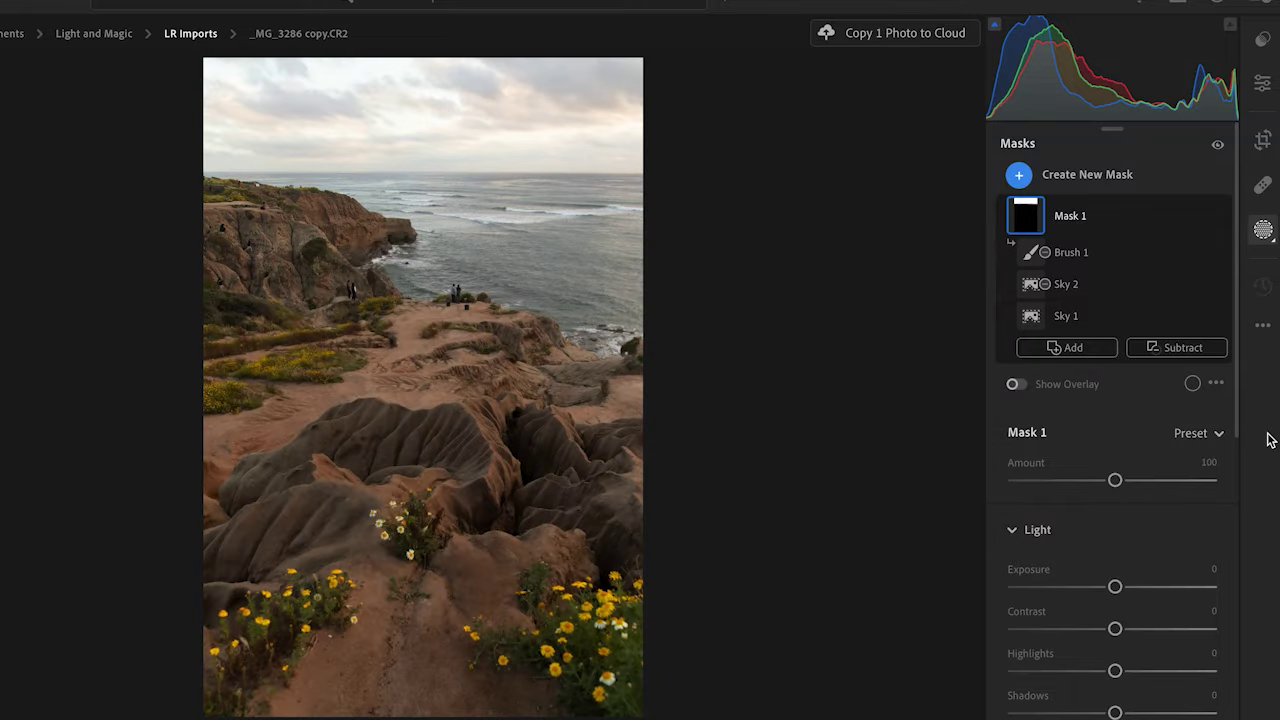
- Change the mask overlay colour to red and switch the overlay off
click(1012, 384)
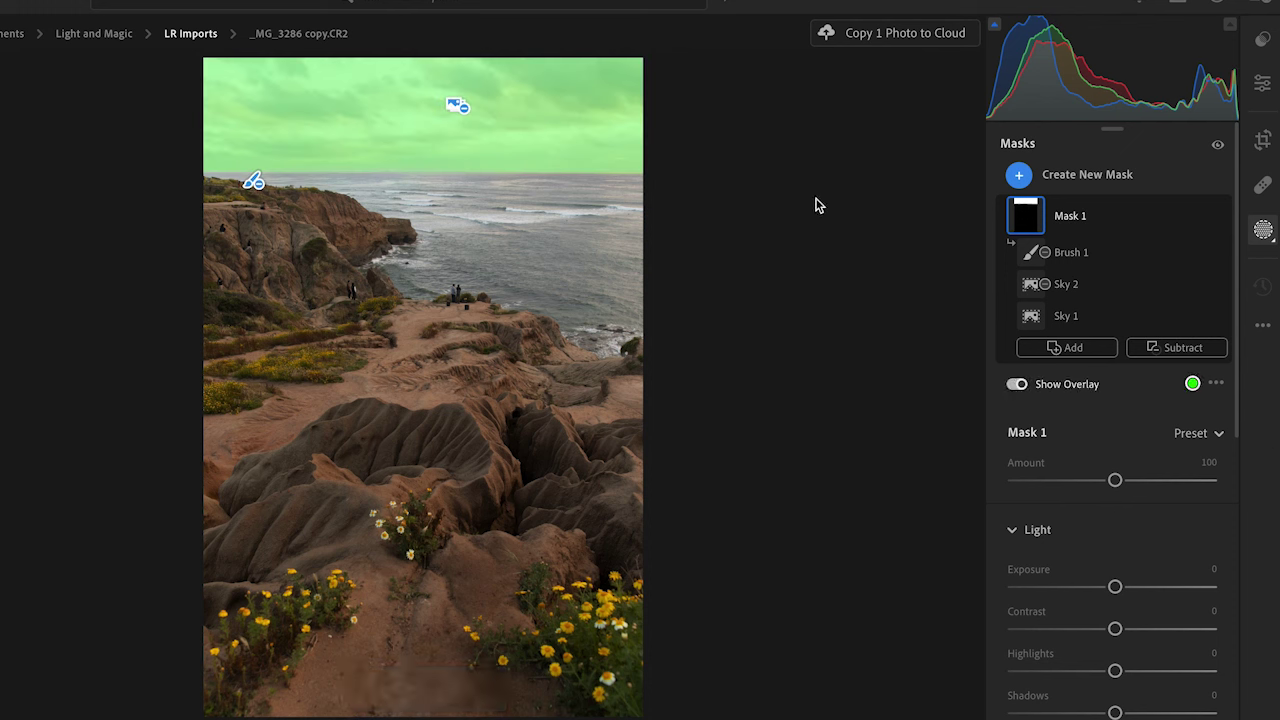
click(1193, 385)
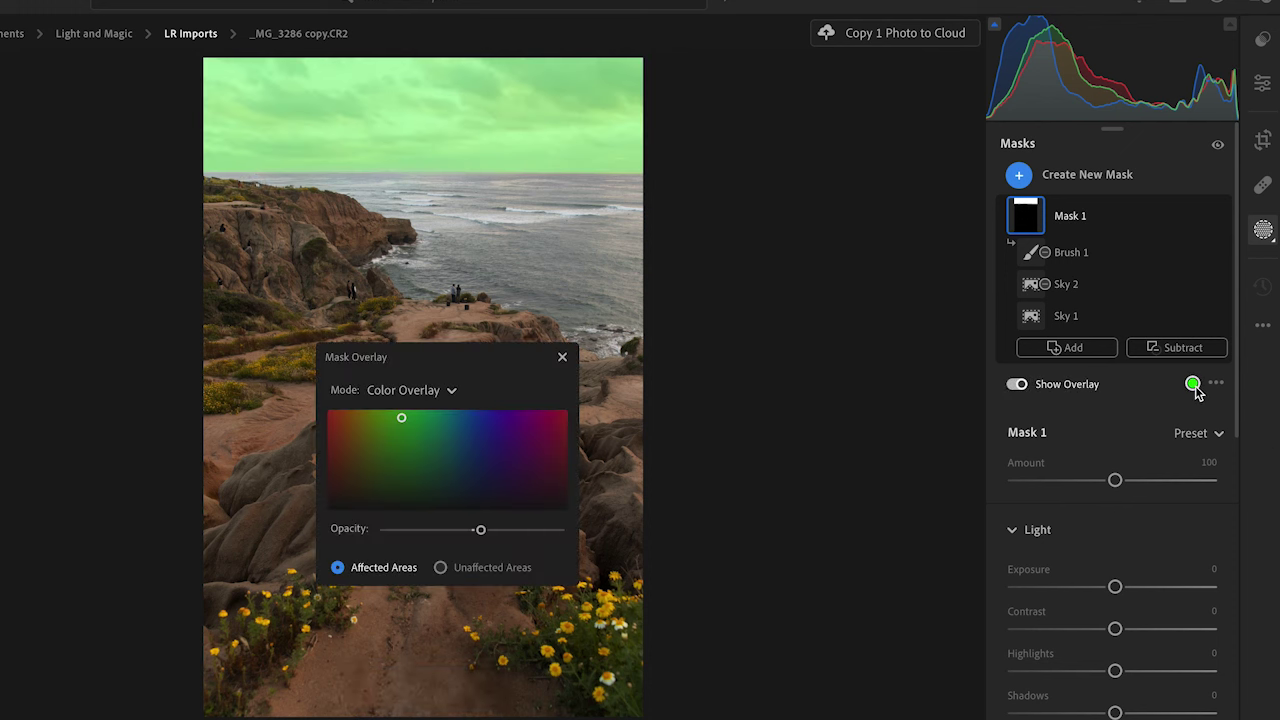
mouse_move(400, 417)
mouse_down()
mouse_move(562, 424)
mouse_move(545, 499)
mouse_move(374, 485)
mouse_move(332, 450)
mouse_move(333, 422)
mouse_move(523, 409)
mouse_move(567, 424)
mouse_up()
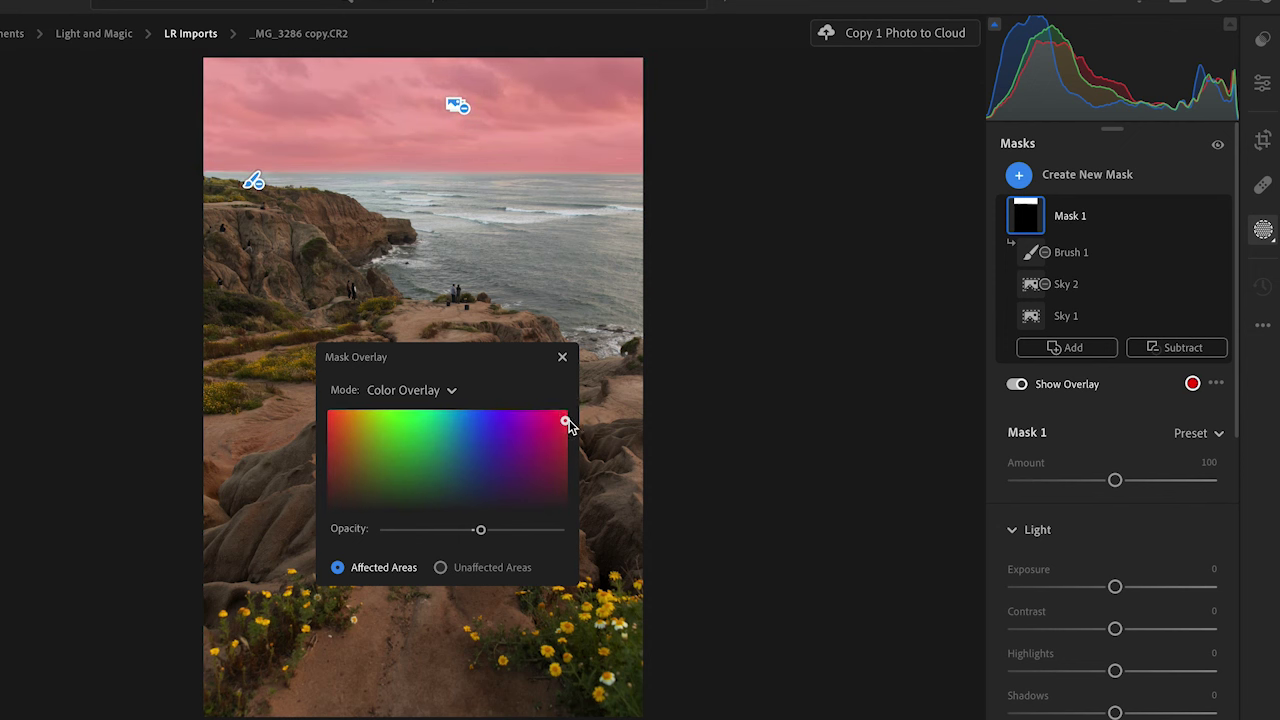
click(562, 357)
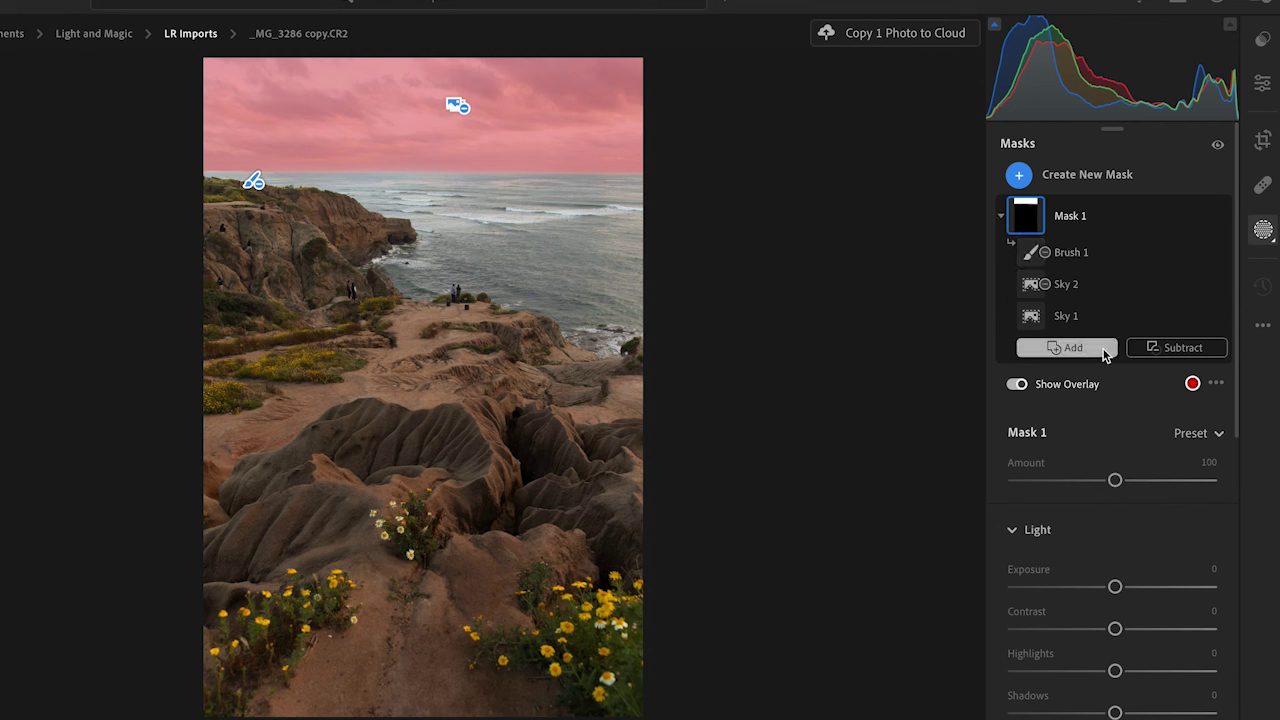
click(1017, 385)
click(1017, 385)
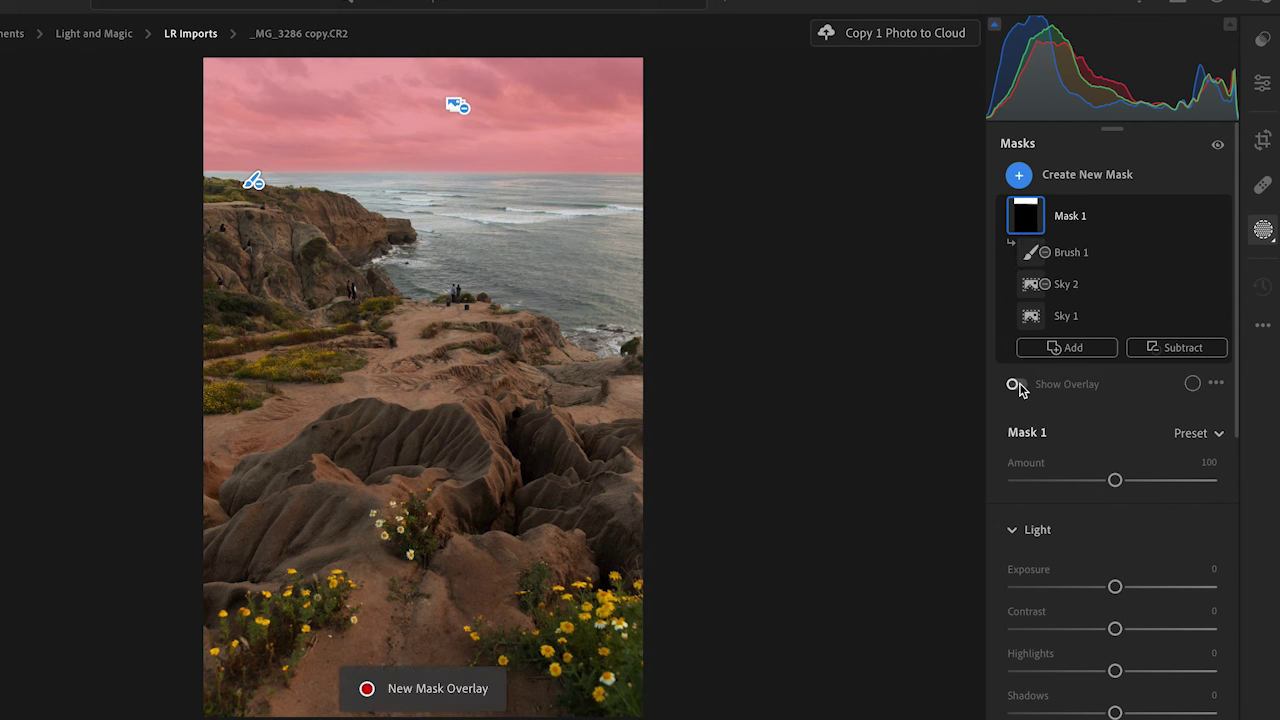
click(1017, 385)
- Set the sky mask's Highlights to -100, Contrast to +12 and Blacks to -9
scroll(1108, 615, down, 1)
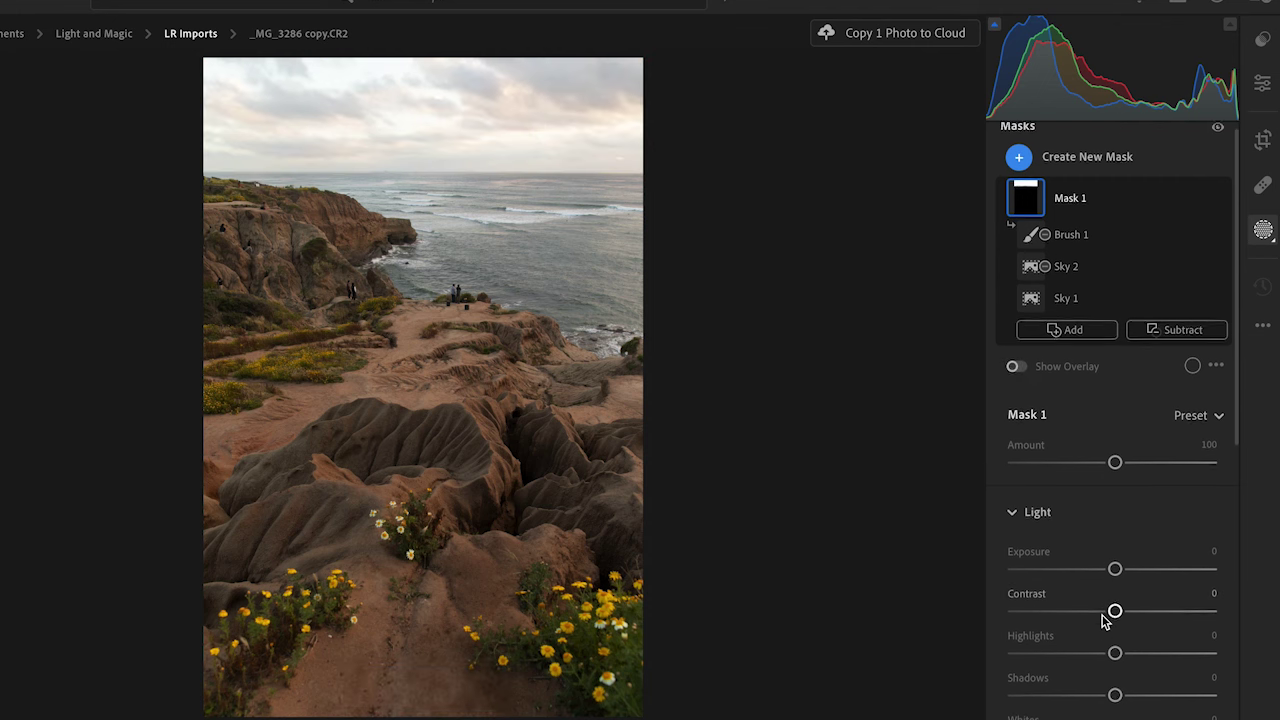
scroll(1103, 622, down, 1)
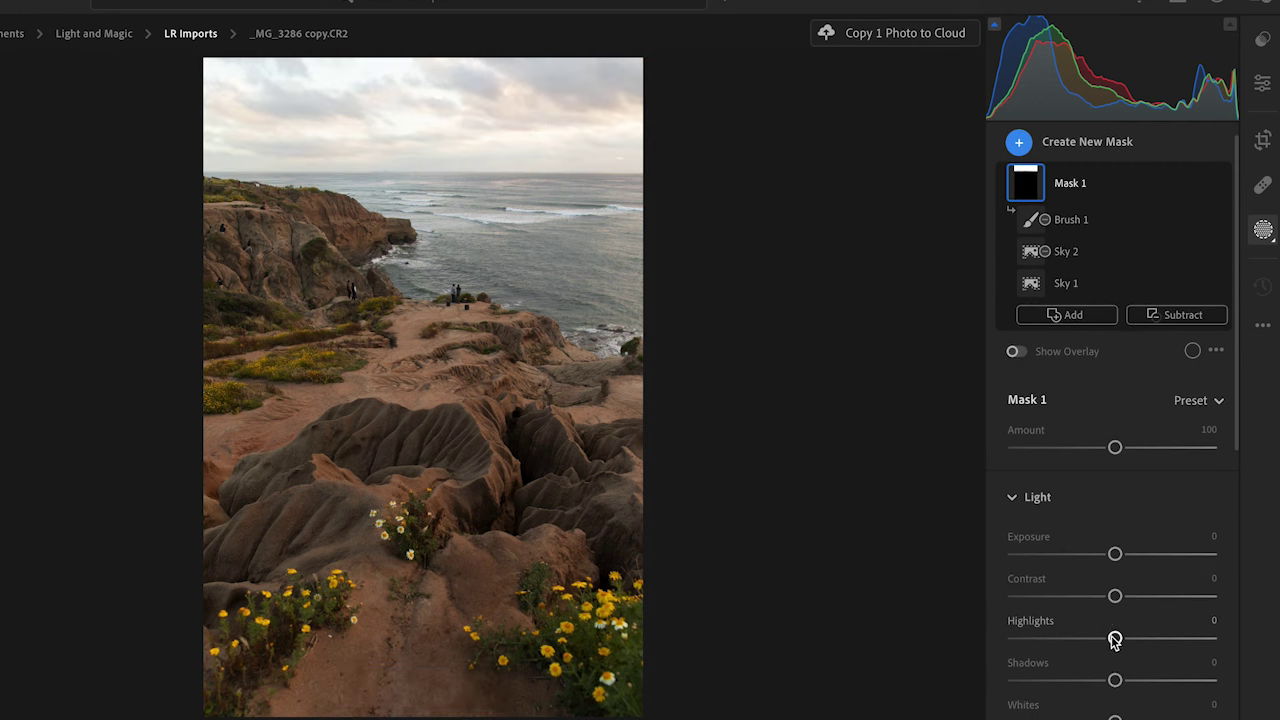
drag(1115, 640, 1012, 660)
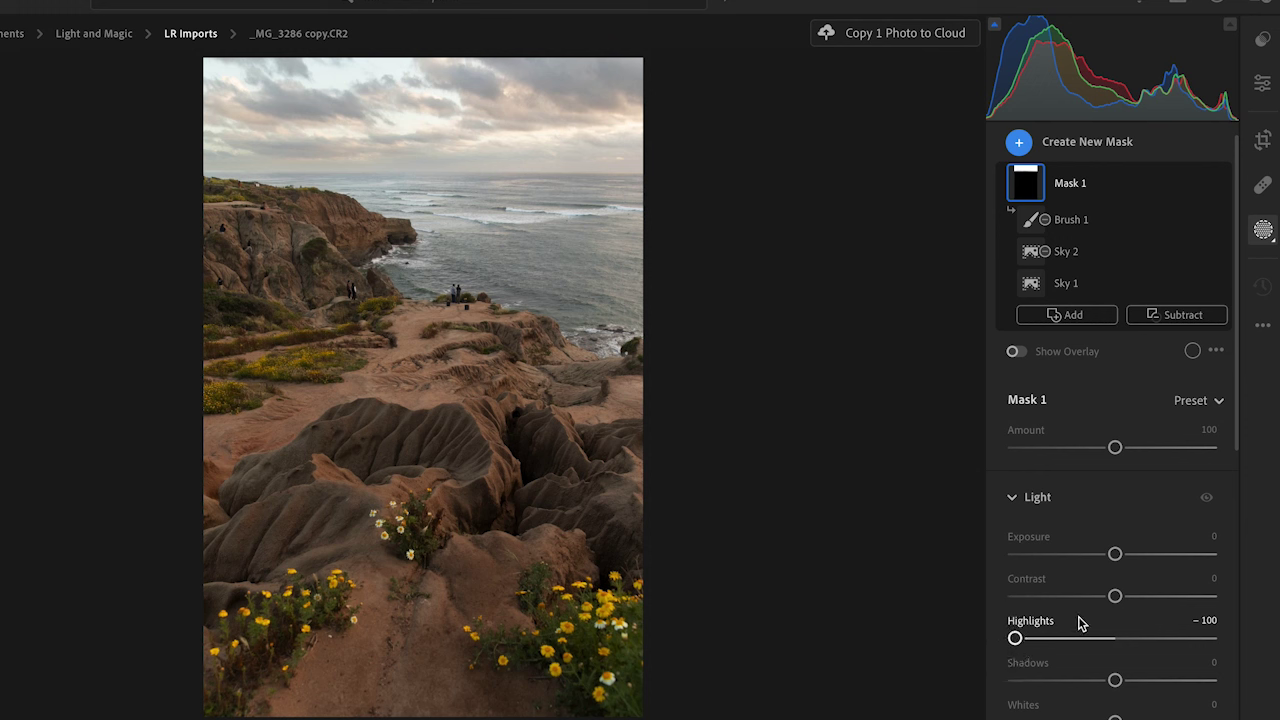
drag(1112, 600, 1127, 600)
drag(1114, 719, 1105, 719)
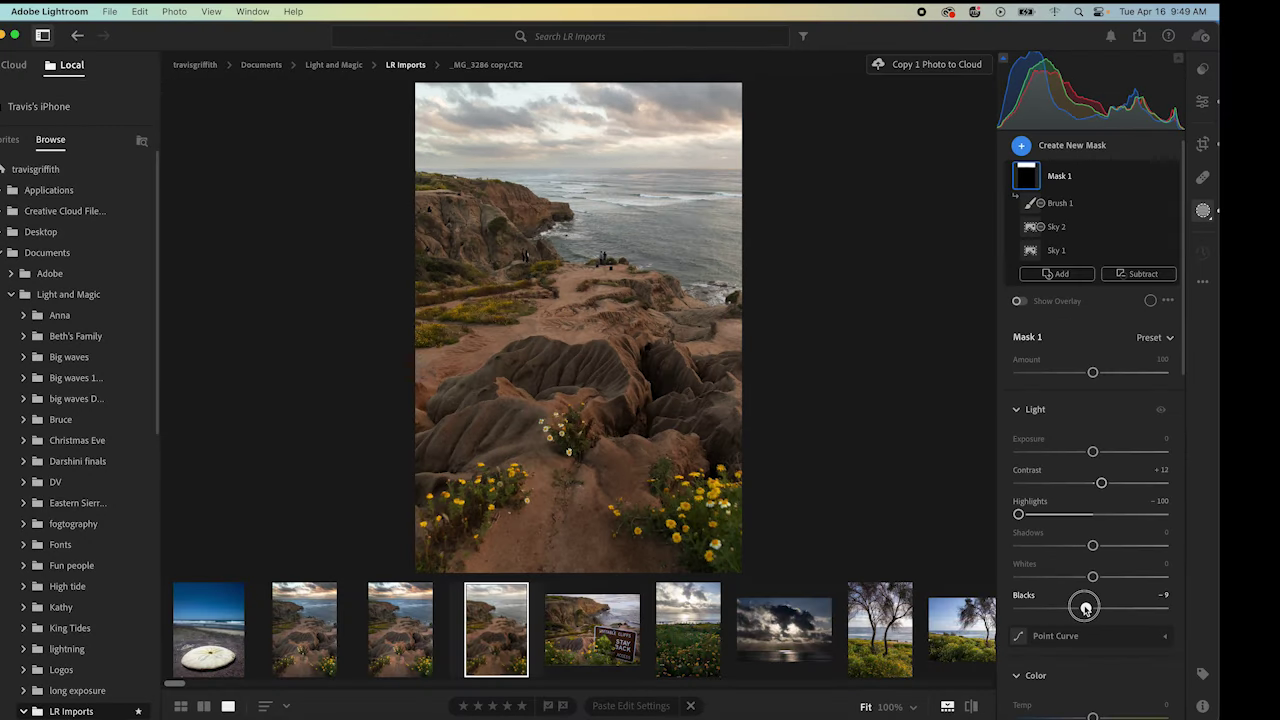
drag(1086, 606, 1086, 609)
- Warm and darken the sky mask with Temp +20, Blacks -34 and Exposure -0.52
scroll(1086, 609, down, 3)
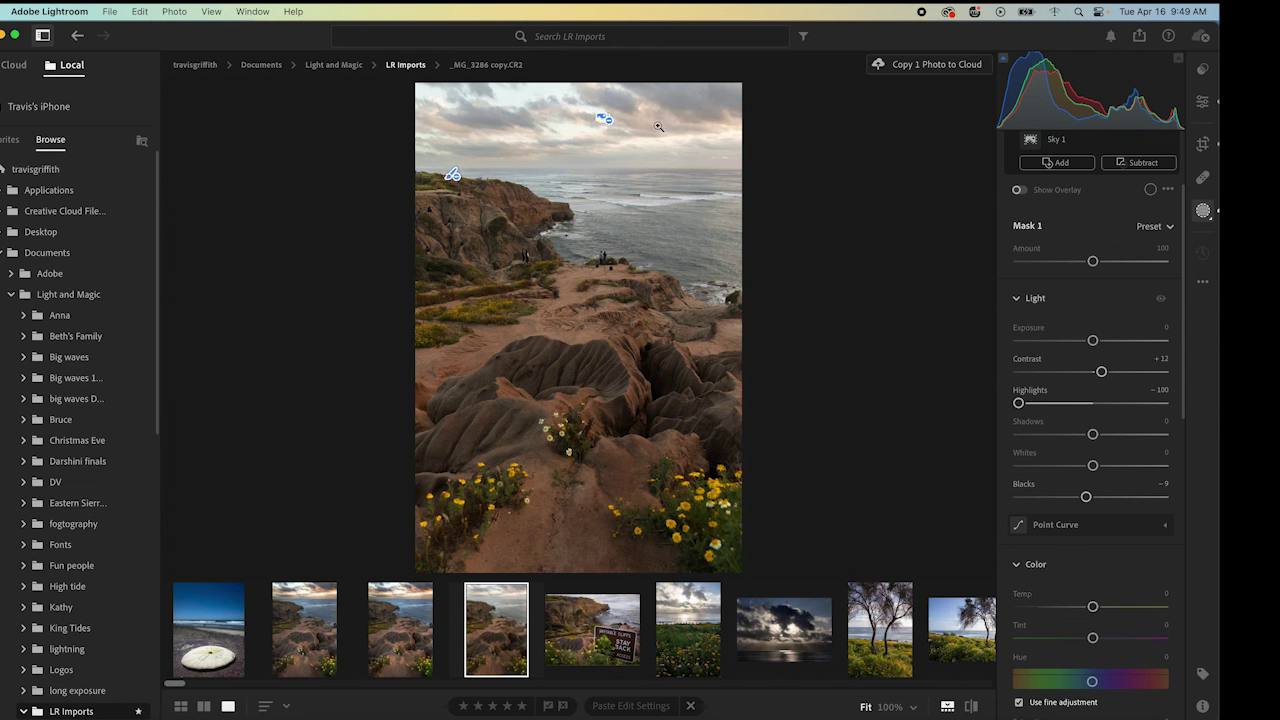
click(1093, 607)
drag(1093, 607, 1107, 607)
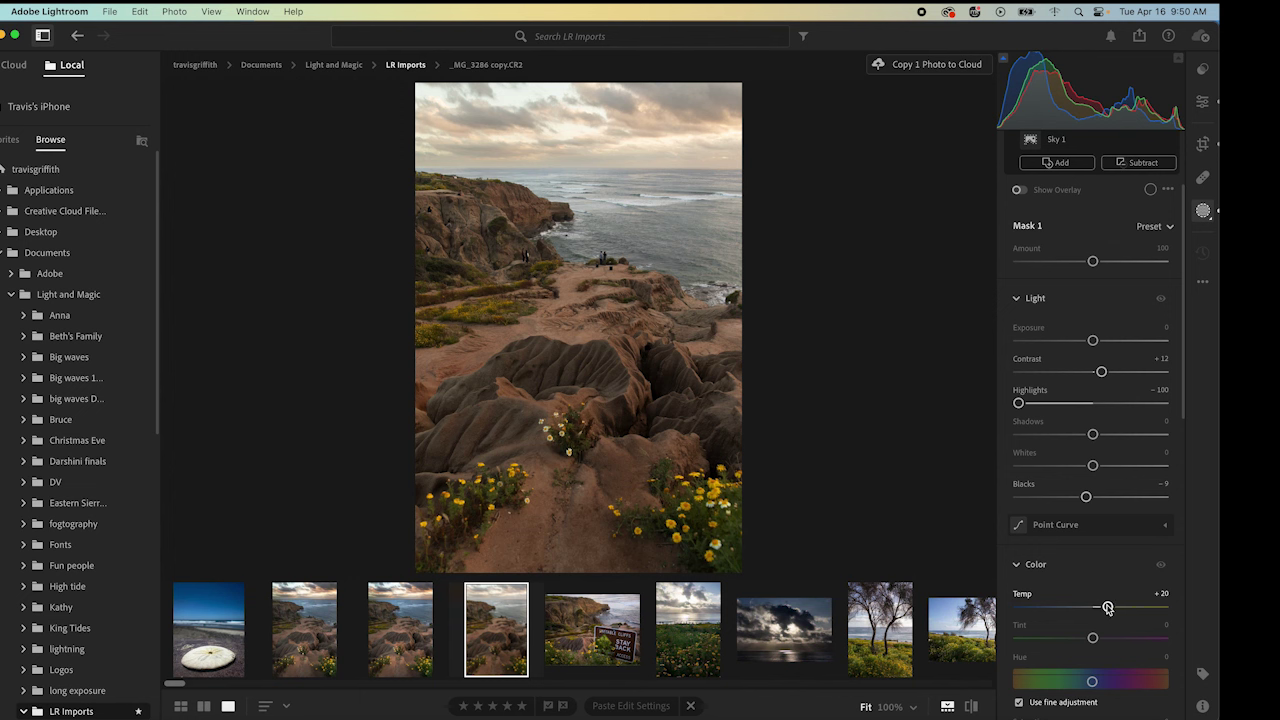
drag(1087, 499, 1068, 498)
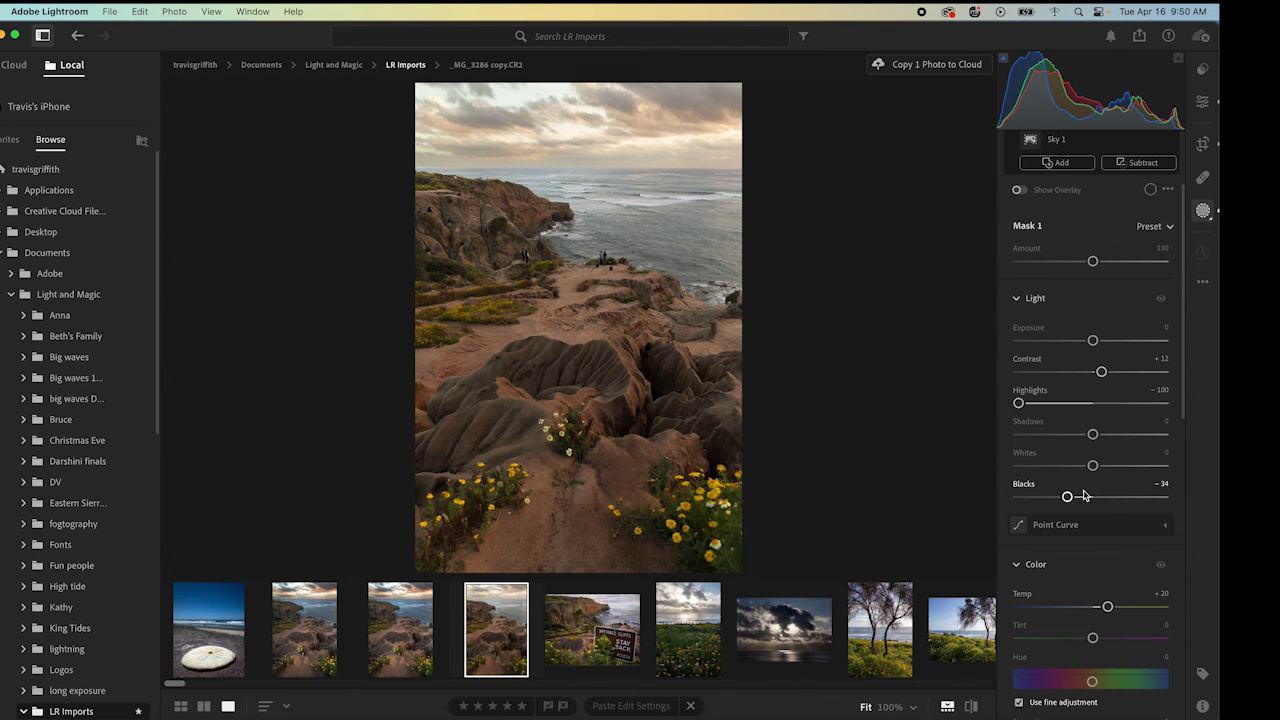
click(1093, 342)
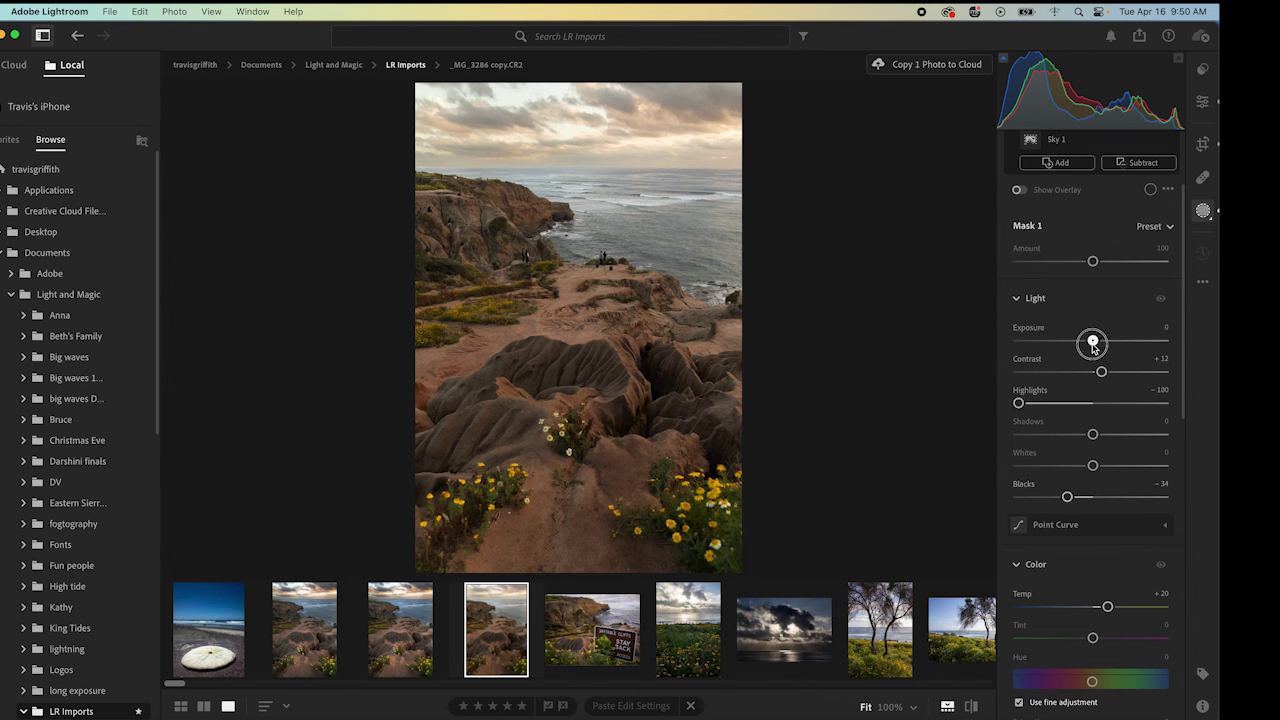
mouse_move(1093, 343)
mouse_down()
mouse_move(1064, 346)
mouse_move(1083, 352)
mouse_up()
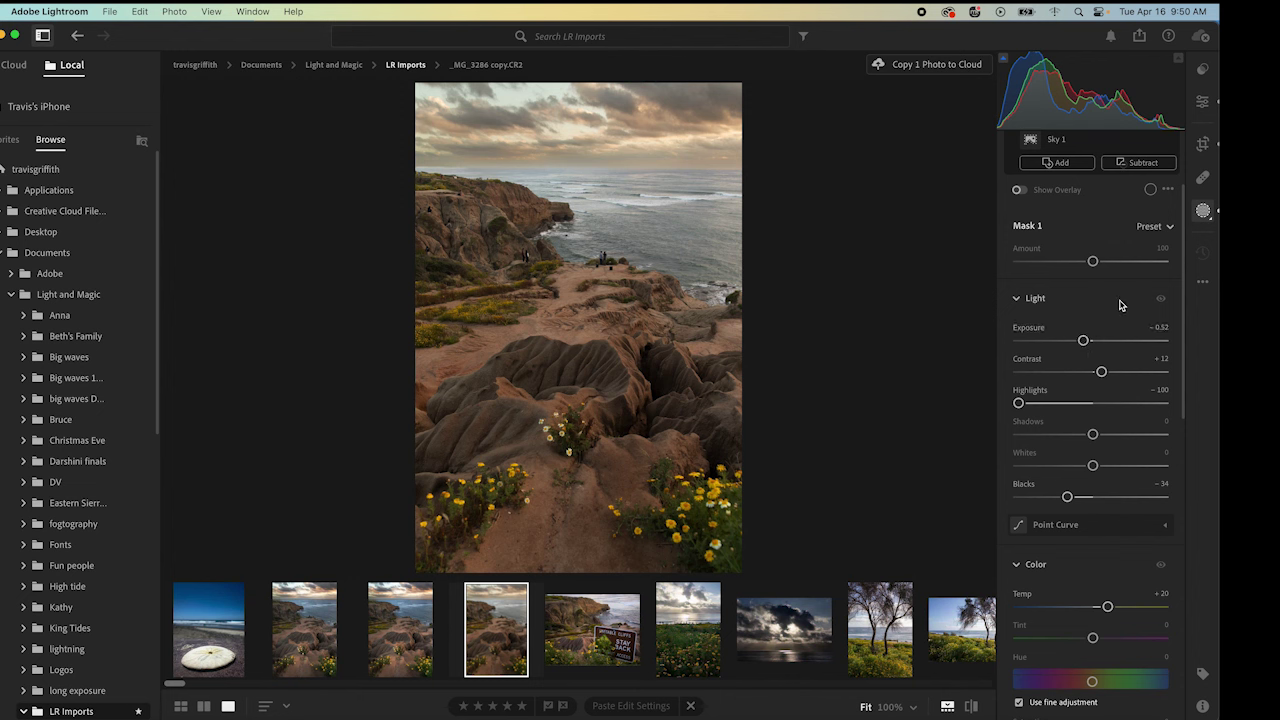
- Create a new Radial Gradient mask as a wide ellipse centred over the dark eroded rocks in the middle of the photo
scroll(1106, 295, up, 4)
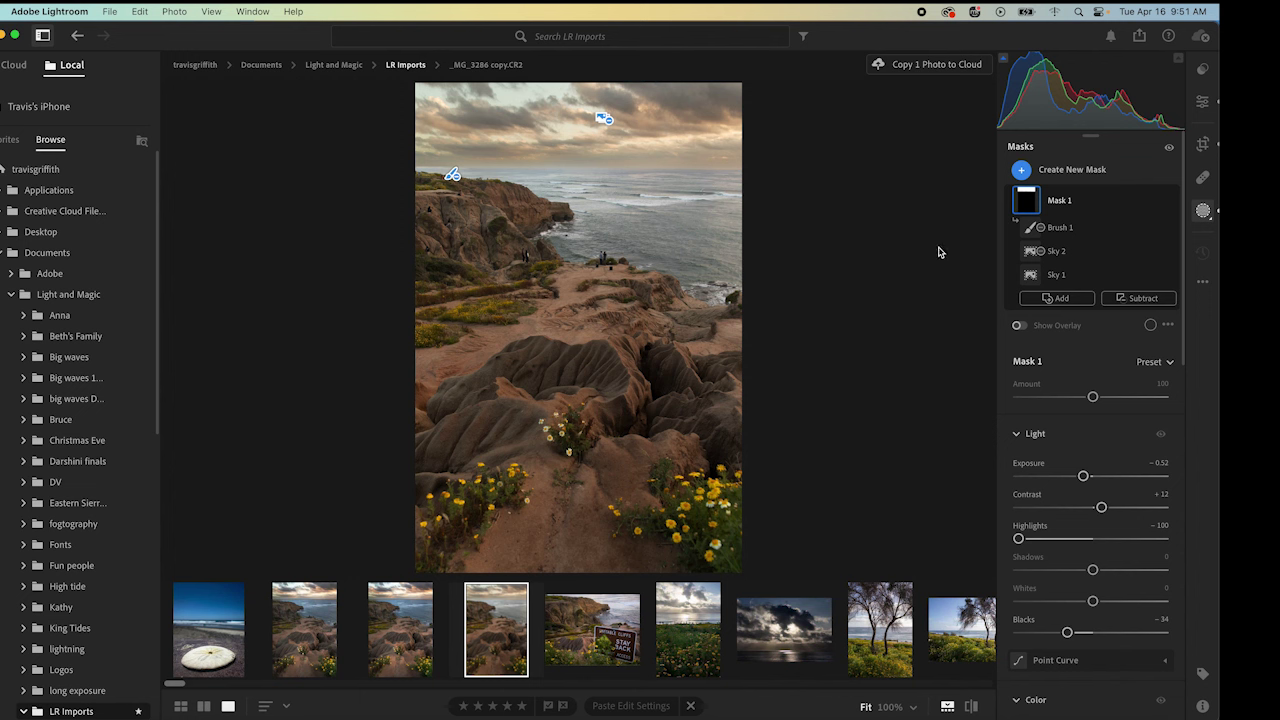
click(1021, 172)
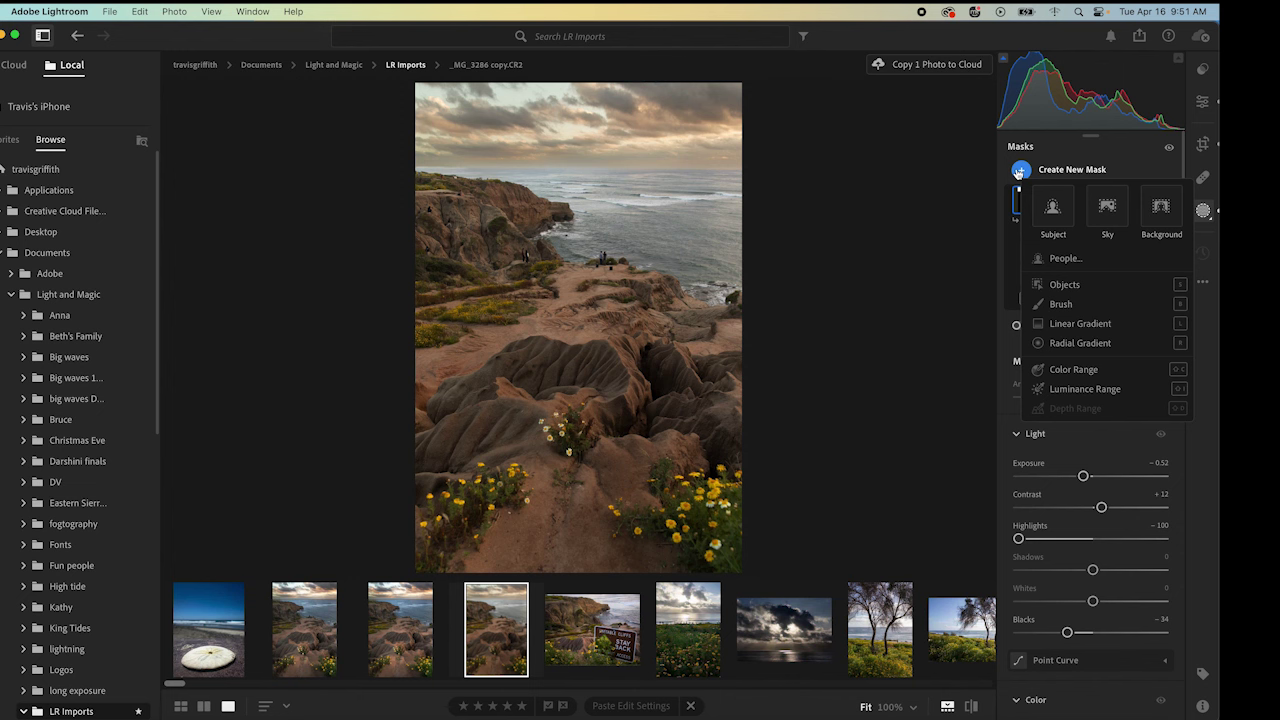
click(1082, 343)
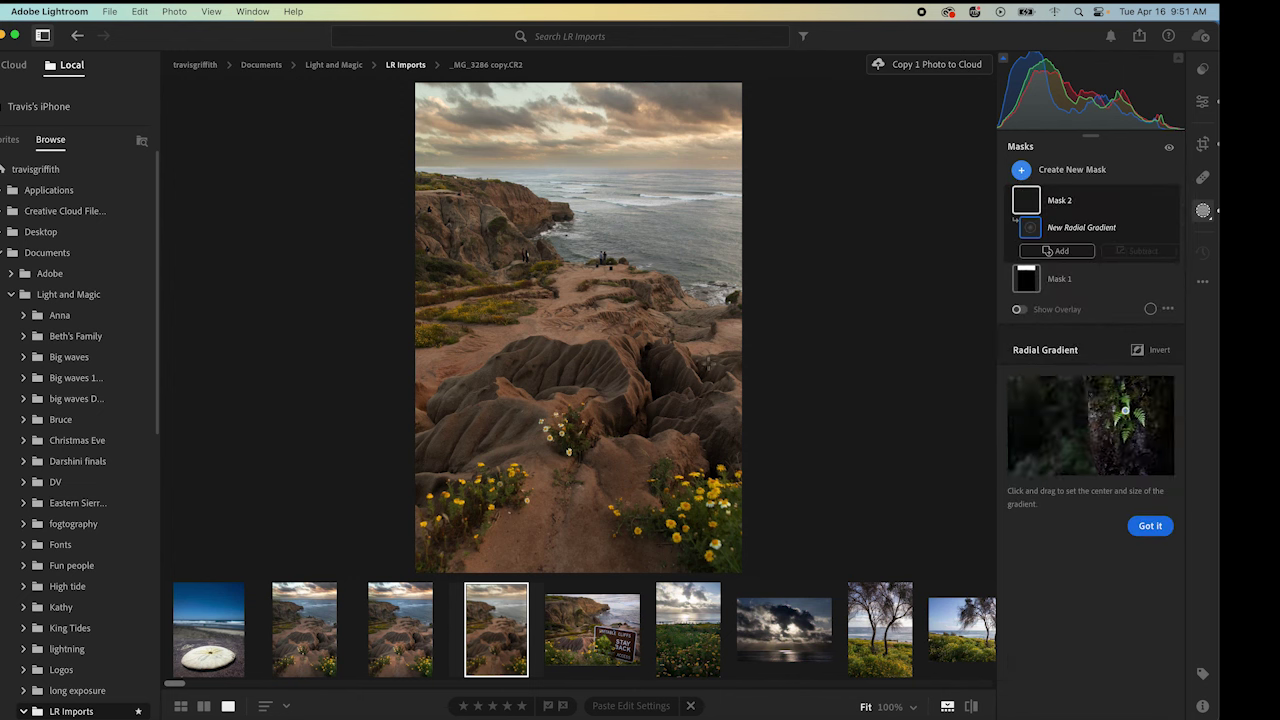
drag(665, 378, 875, 510)
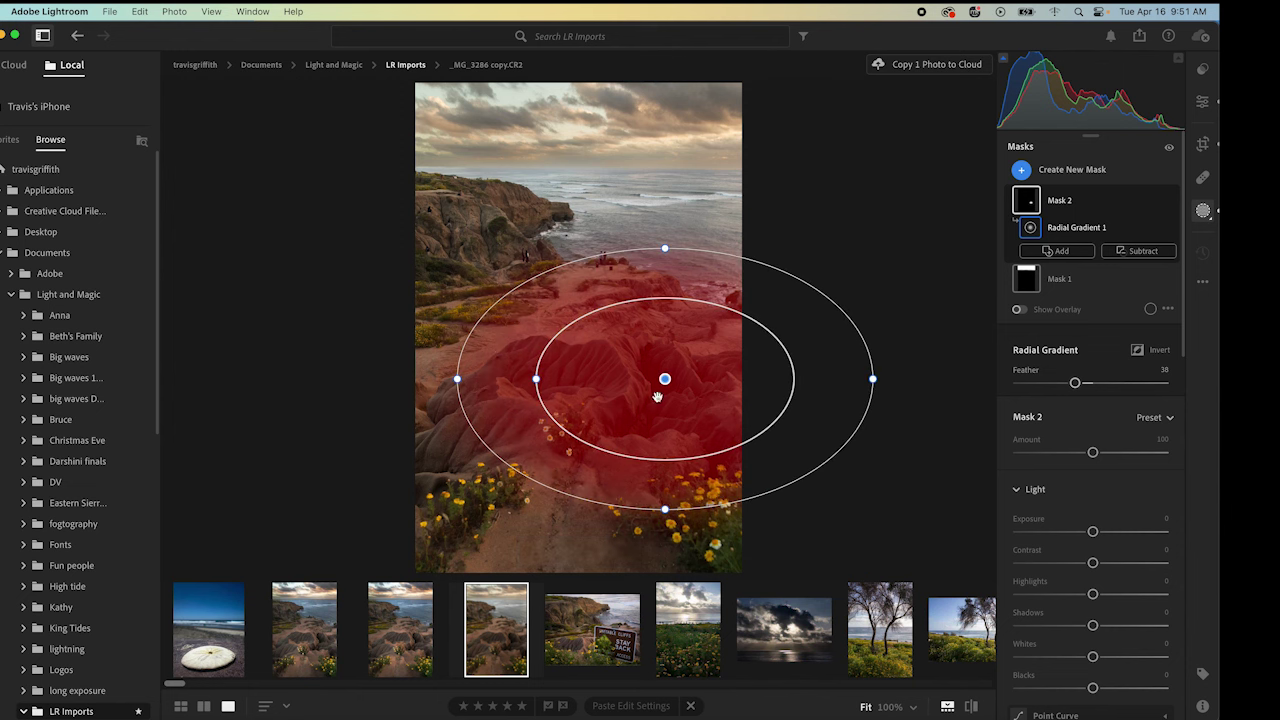
- Move the radial gradient over the foreground rocks and flowers, tilt it counterclockwise and centre it on the lower part of the photo
drag(598, 379, 602, 455)
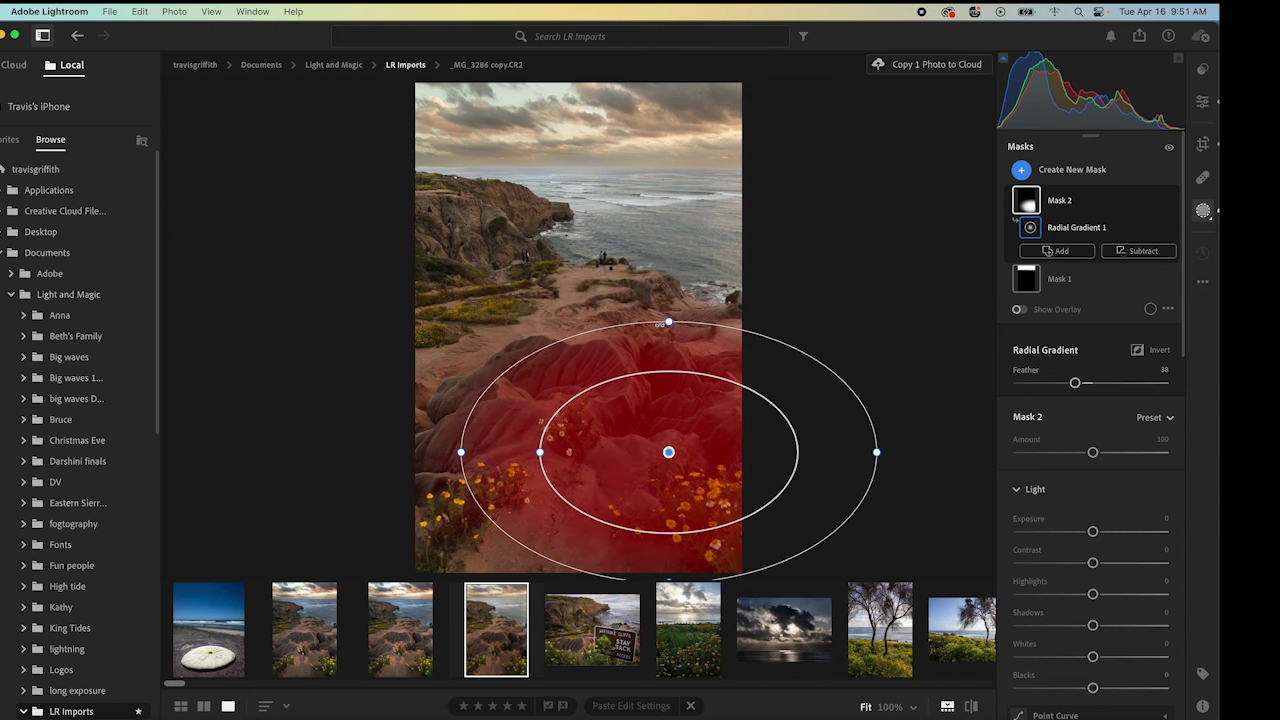
drag(662, 316, 612, 306)
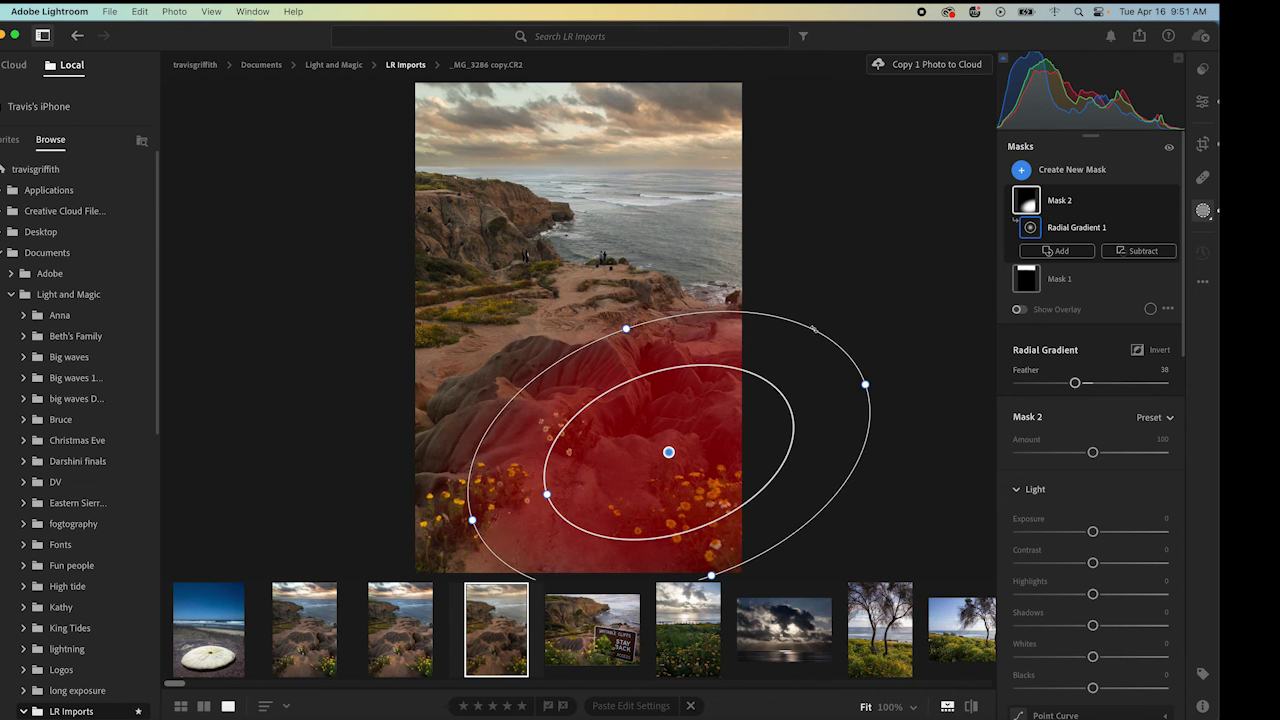
drag(661, 430, 607, 426)
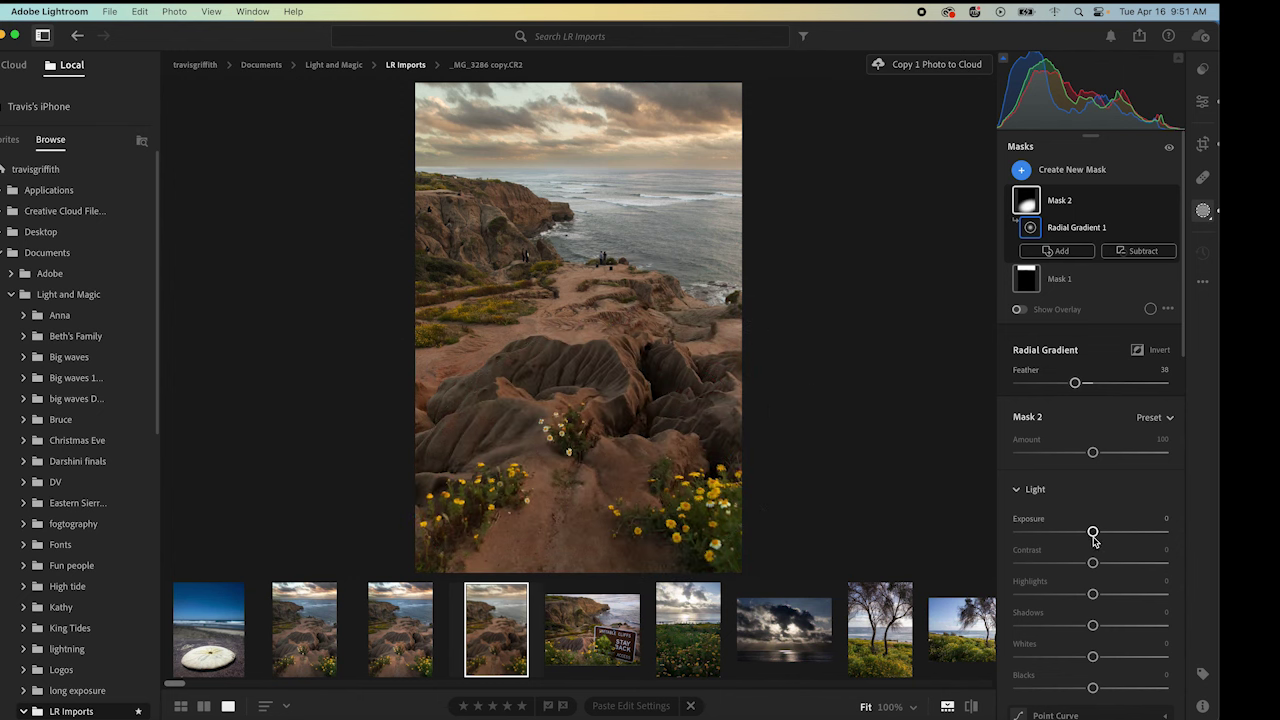
- Brighten and warm the foreground radial mask with Exposure +0.48, Blacks -13 and Temp +16
drag(1092, 533, 1100, 533)
mouse_move(620, 507)
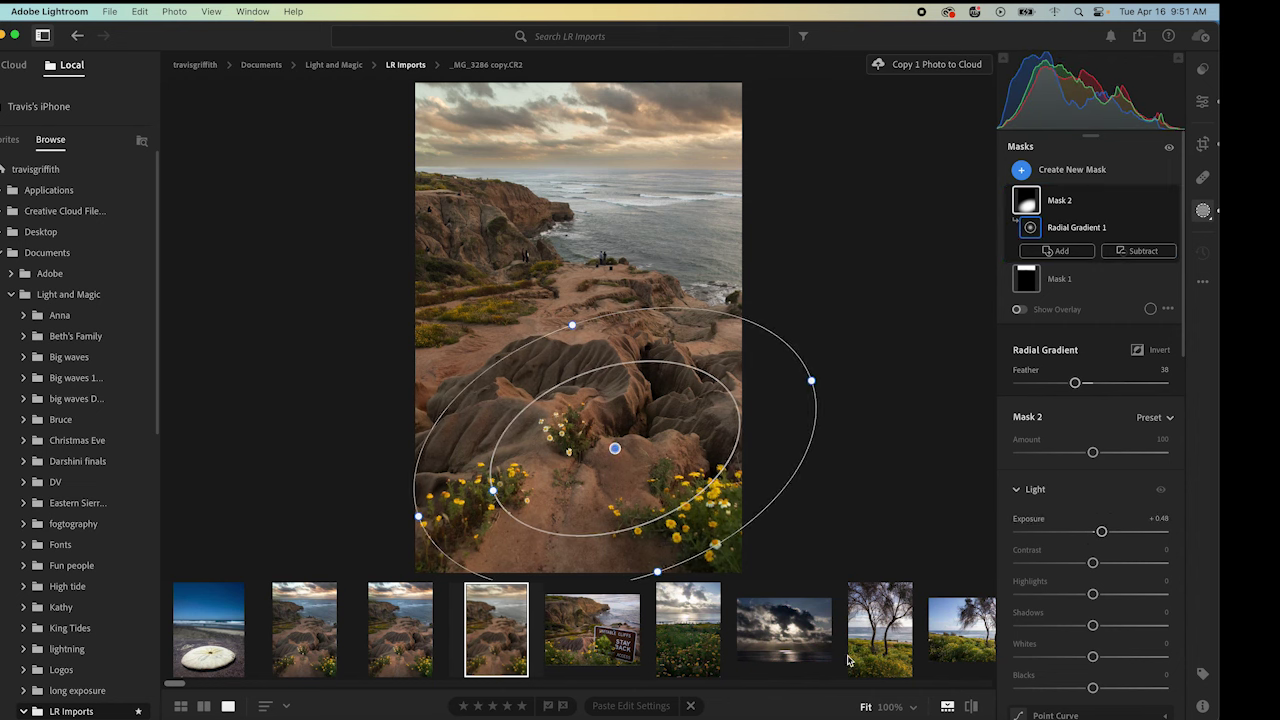
scroll(1095, 655, down, 1)
mouse_move(1093, 652)
mouse_down()
mouse_move(1081, 654)
mouse_move(1093, 624)
mouse_move(1151, 628)
mouse_move(1091, 629)
mouse_move(1105, 634)
mouse_up()
scroll(1084, 655, down, 4)
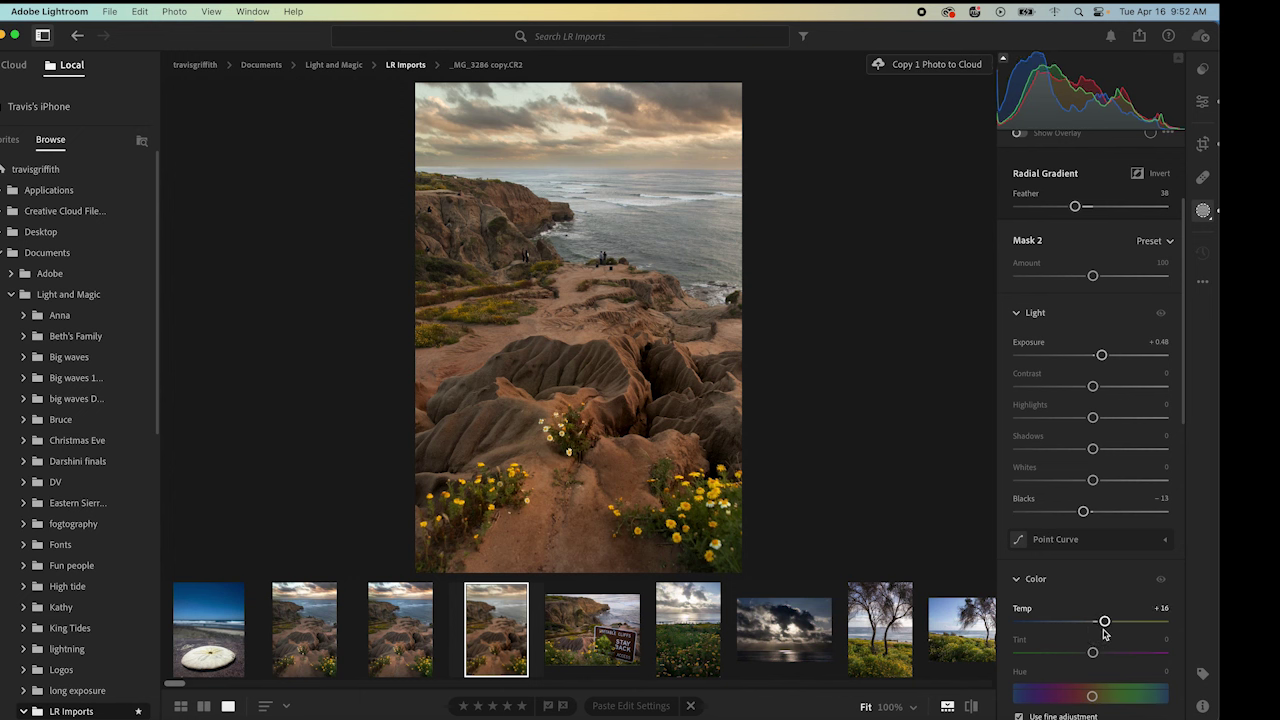
mouse_move(552, 381)
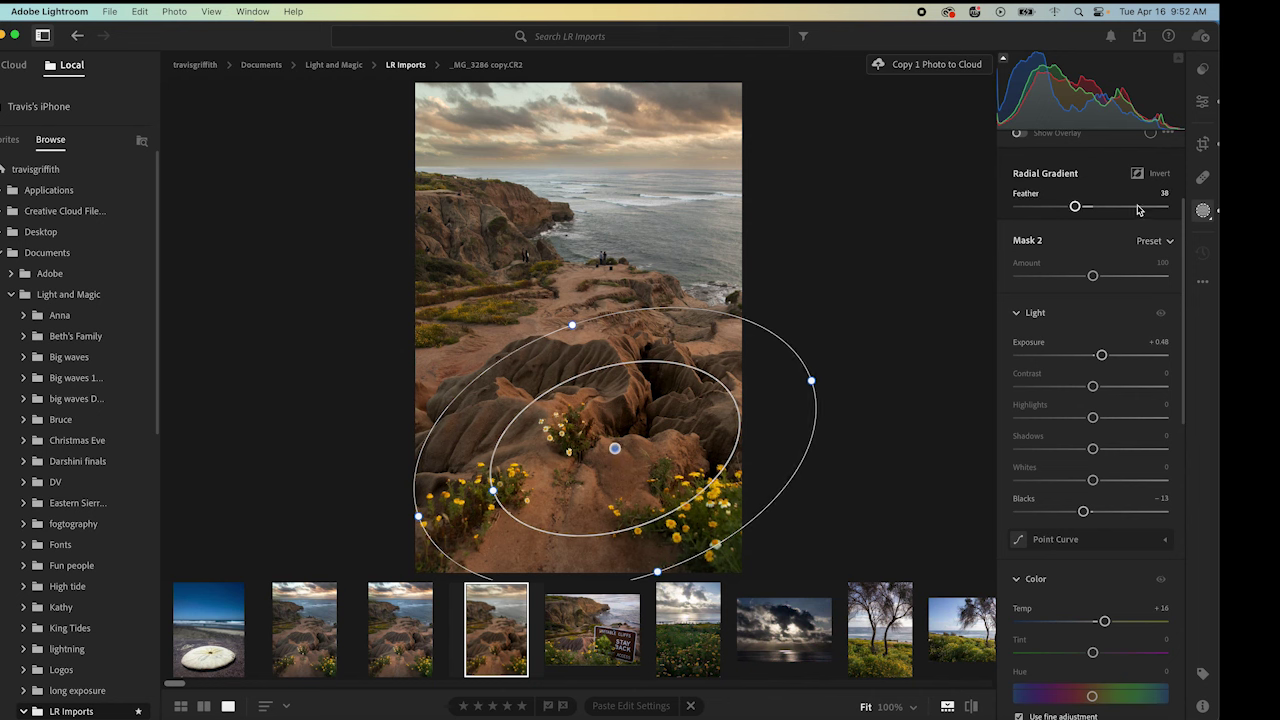
- Create a new Radial Gradient mask as a small ellipse over the upper face of the cliff beside the sea
scroll(1025, 194, up, 3)
click(1020, 169)
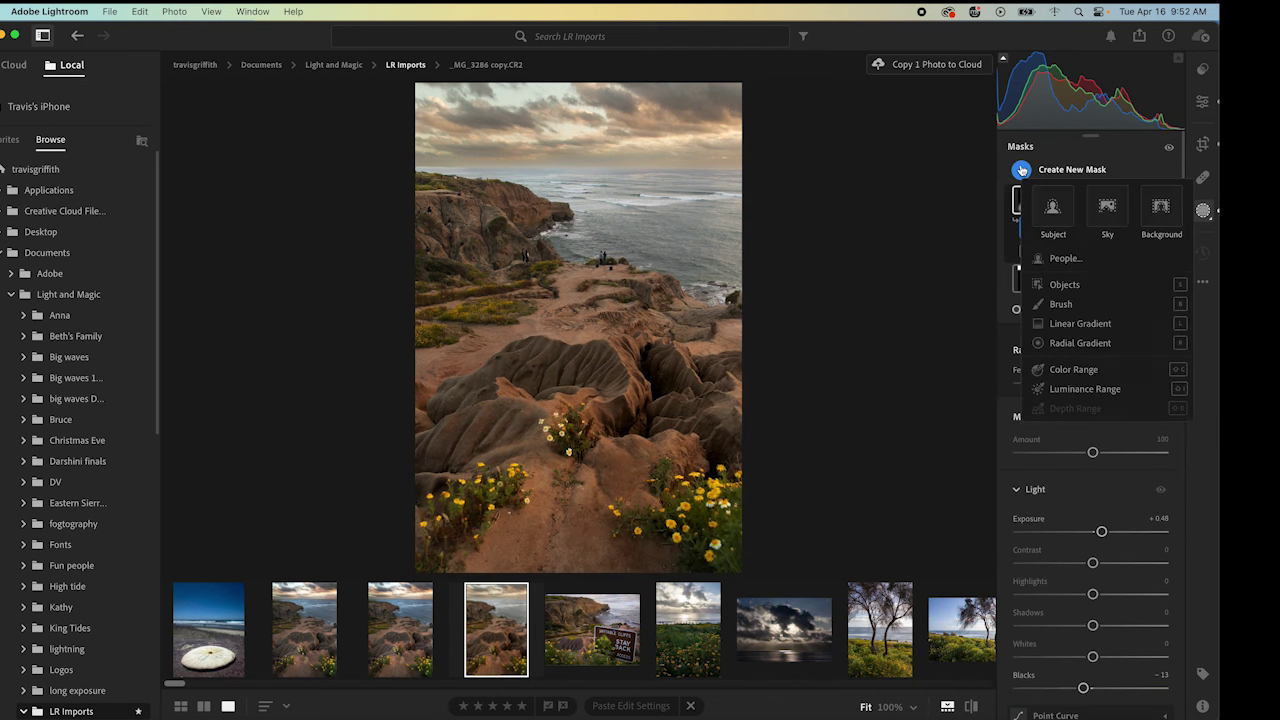
click(1076, 343)
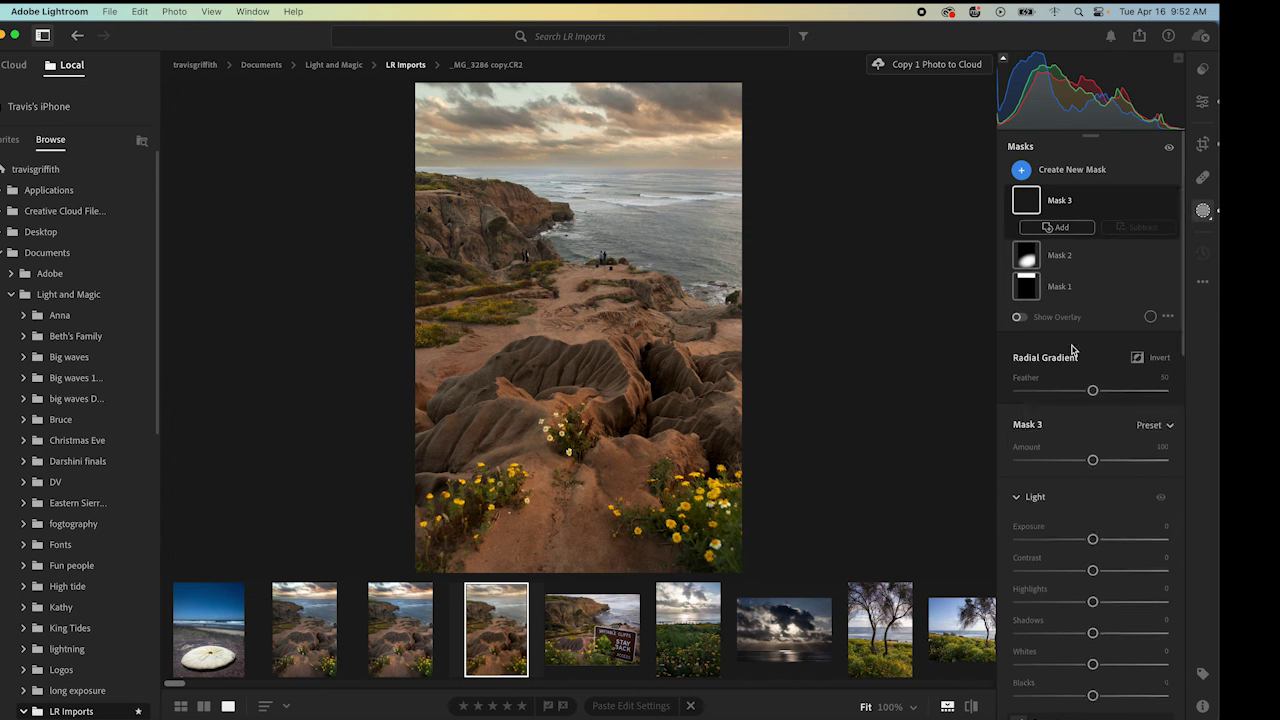
drag(502, 200, 548, 202)
drag(498, 165, 504, 195)
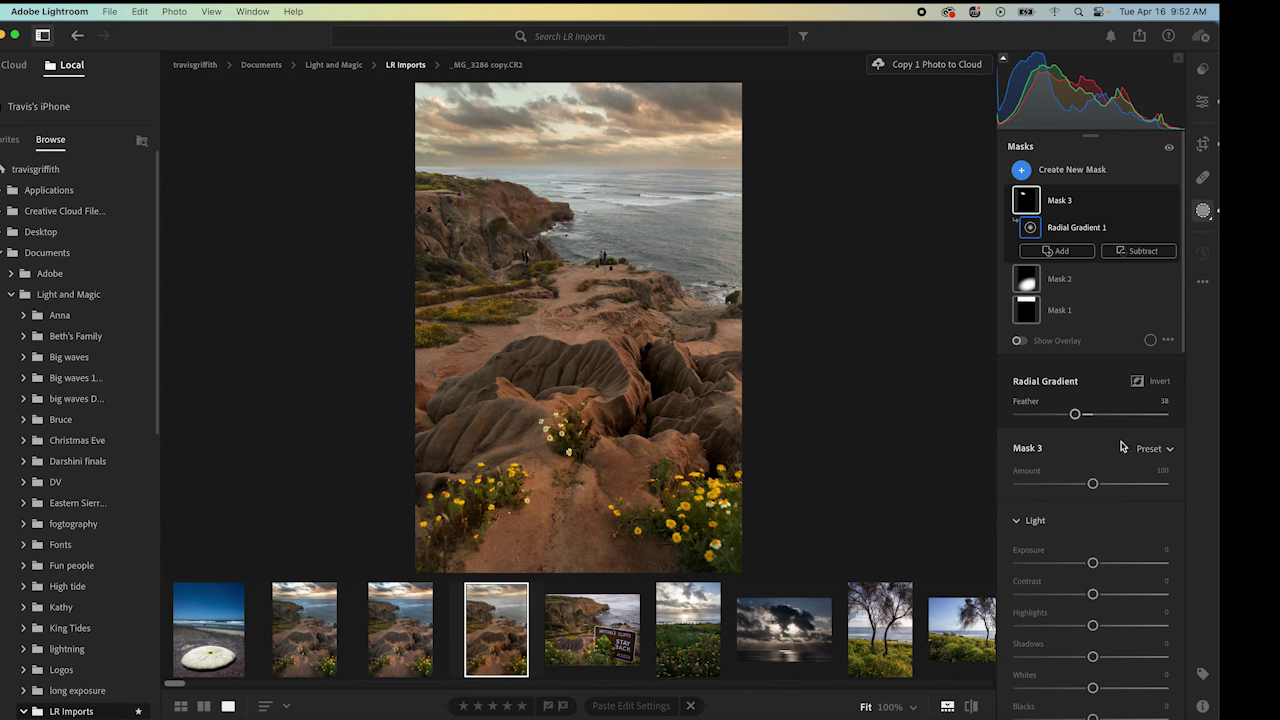
- Set the cliff mask's Feather to 56 and Exposure to +0.36, raise its Temp and slightly lower its Blacks
click(1076, 415)
drag(1075, 417, 1101, 434)
drag(1092, 562, 1100, 563)
scroll(1100, 575, down, 5)
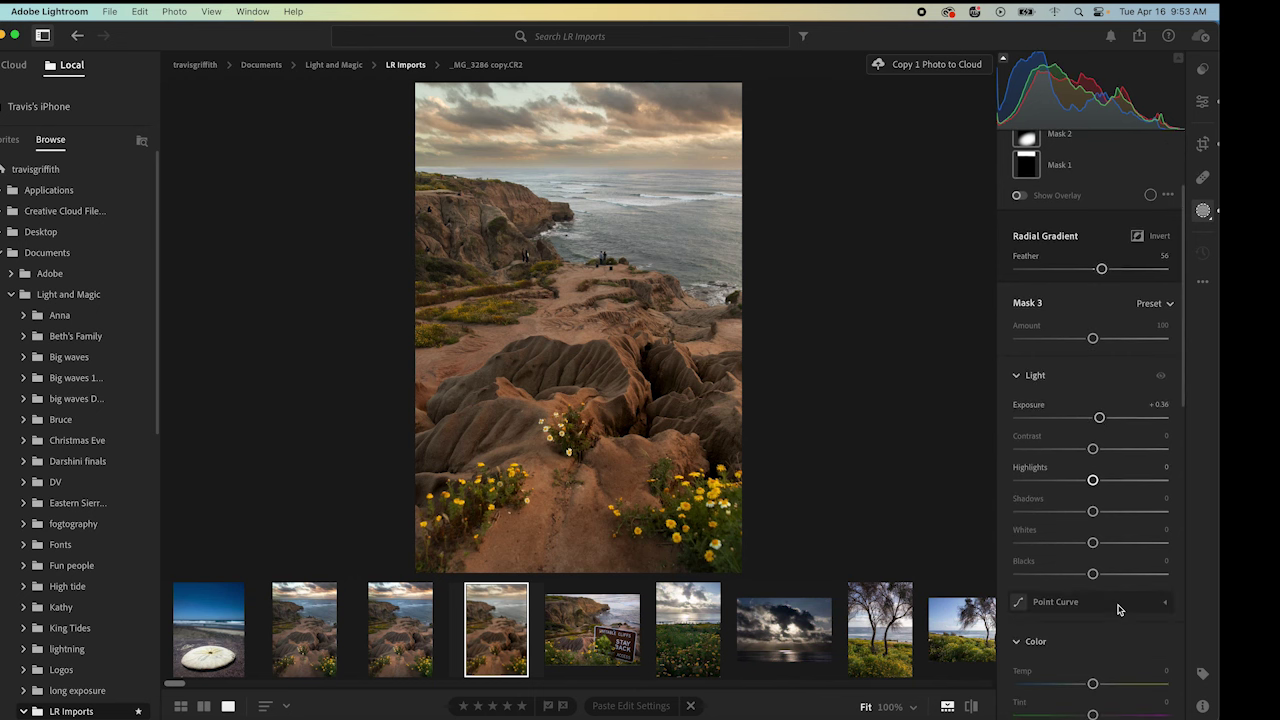
drag(1094, 592, 1116, 591)
drag(1093, 482, 1085, 485)
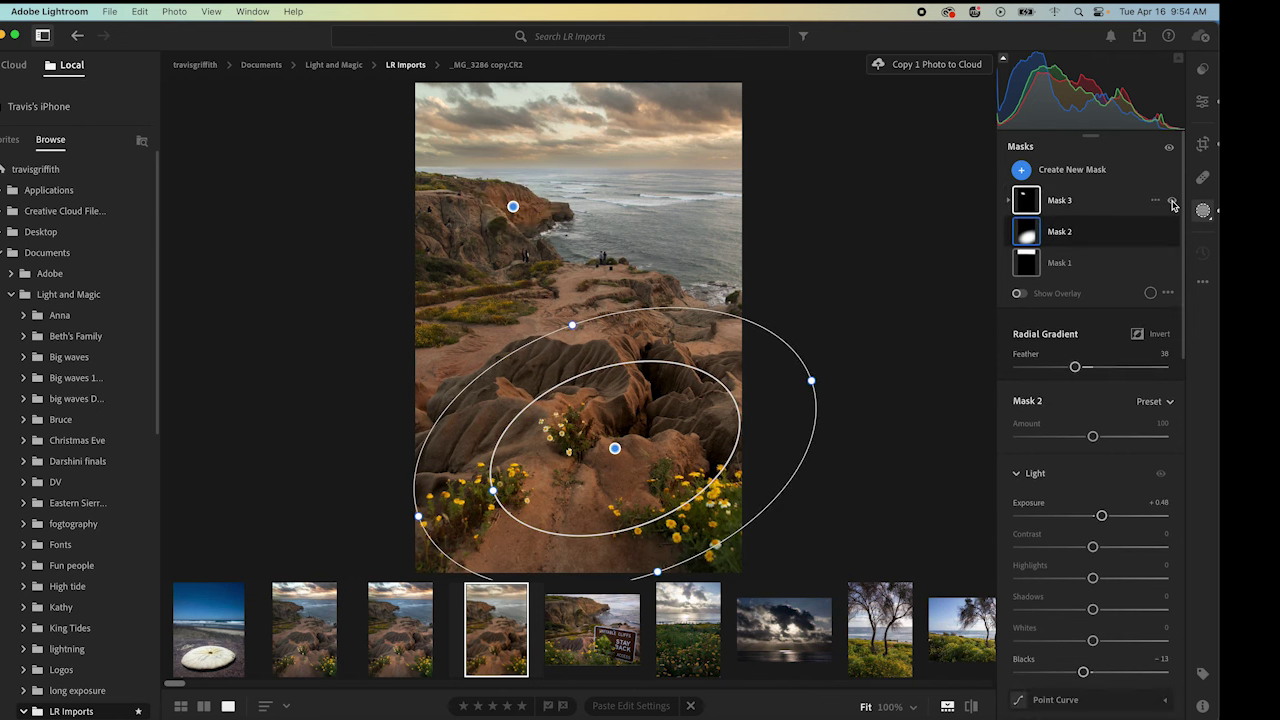
- Toggle the cliff mask's visibility off and on to compare its effect
click(1172, 202)
click(1172, 203)
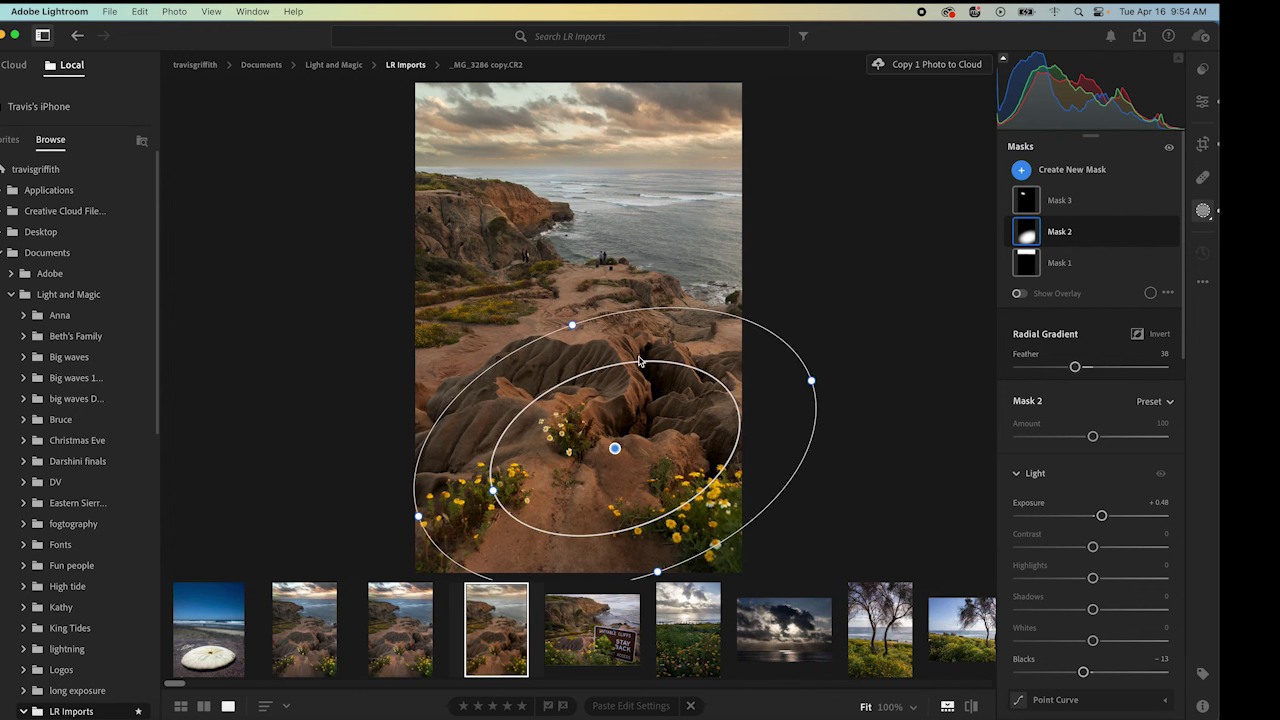
- Create a new Radial Gradient mask as a wide, slightly tilted ellipse over the sandy path and yellow shrubs between cliff and eroded rocks
click(1021, 170)
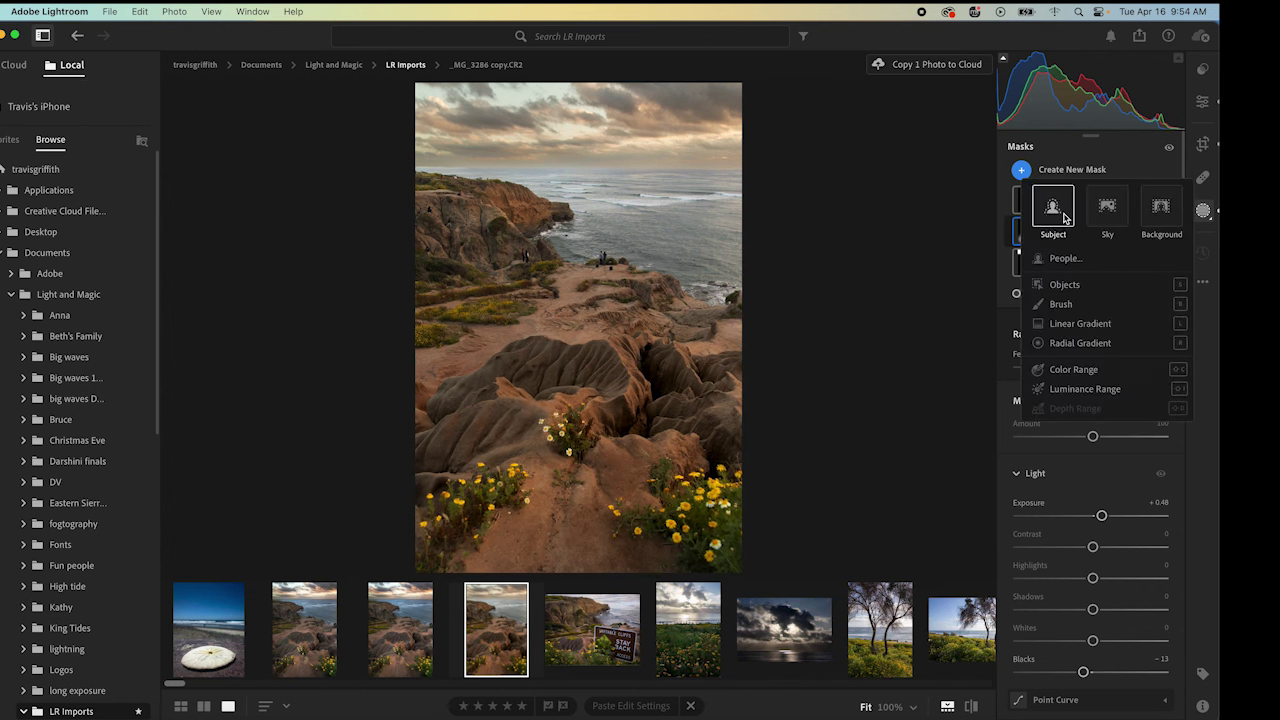
click(1080, 343)
drag(636, 289, 433, 343)
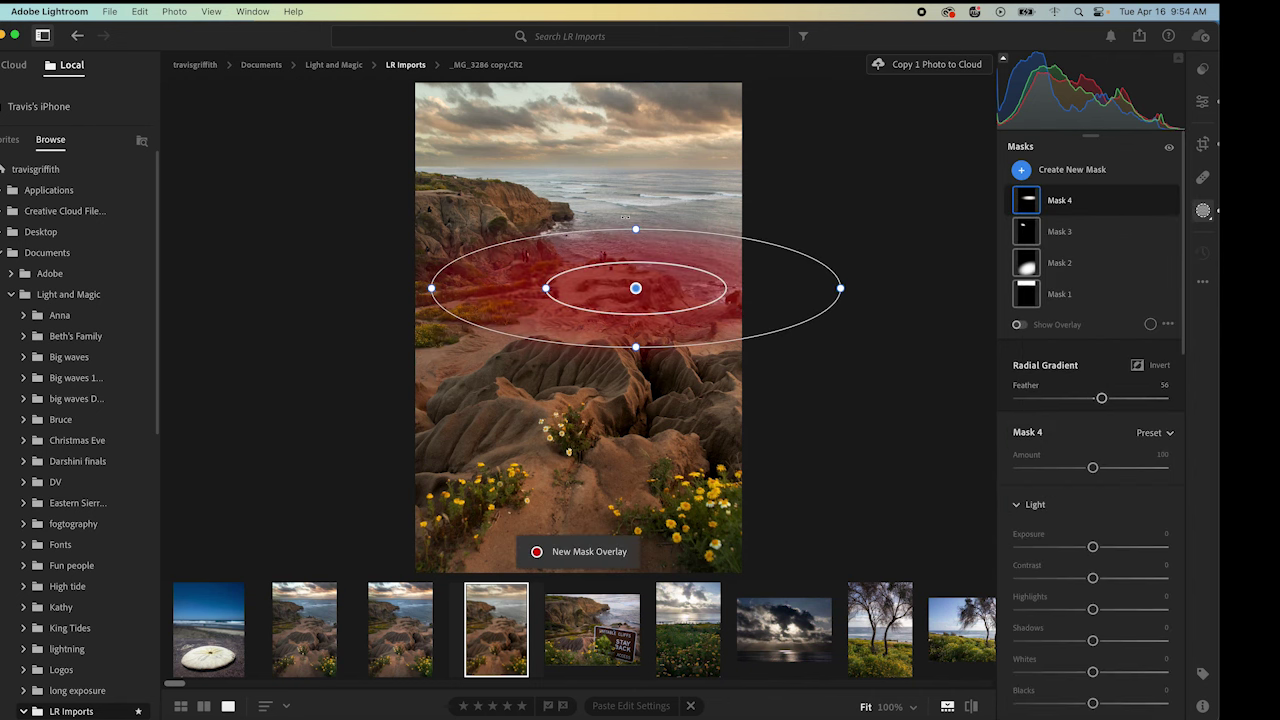
mouse_move(637, 213)
mouse_down()
mouse_move(619, 218)
mouse_move(632, 215)
mouse_up()
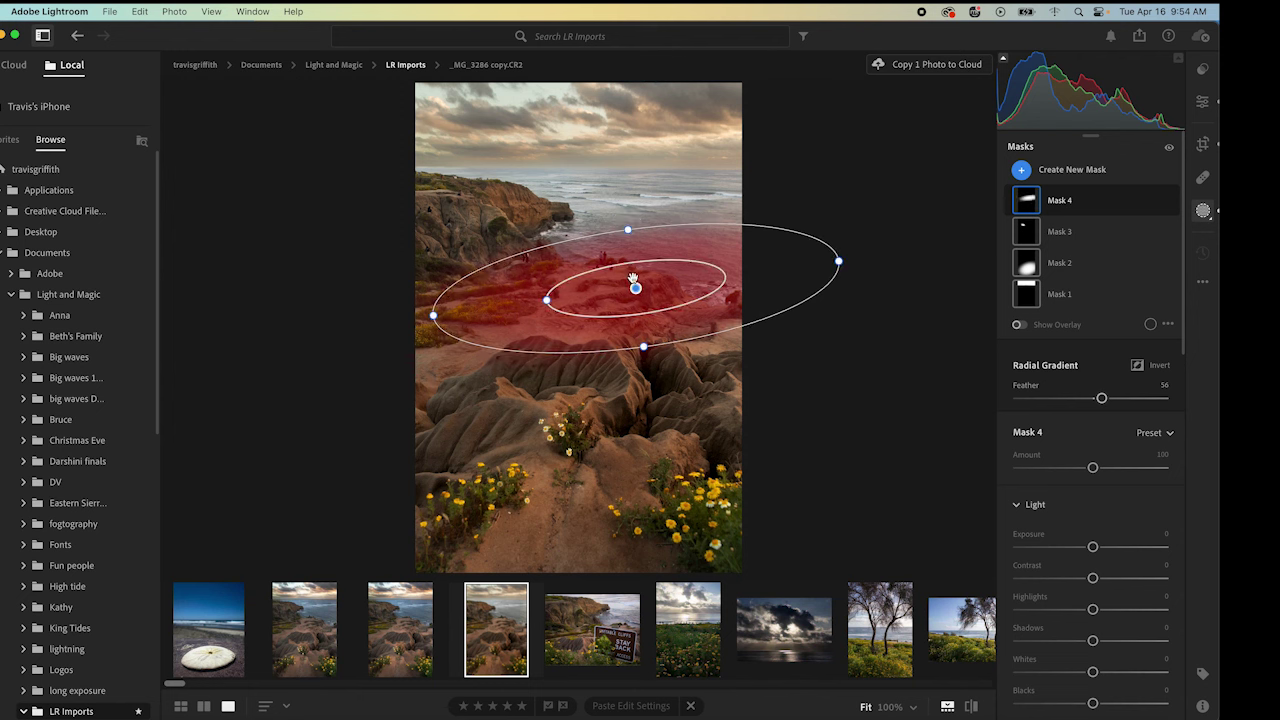
drag(629, 277, 508, 306)
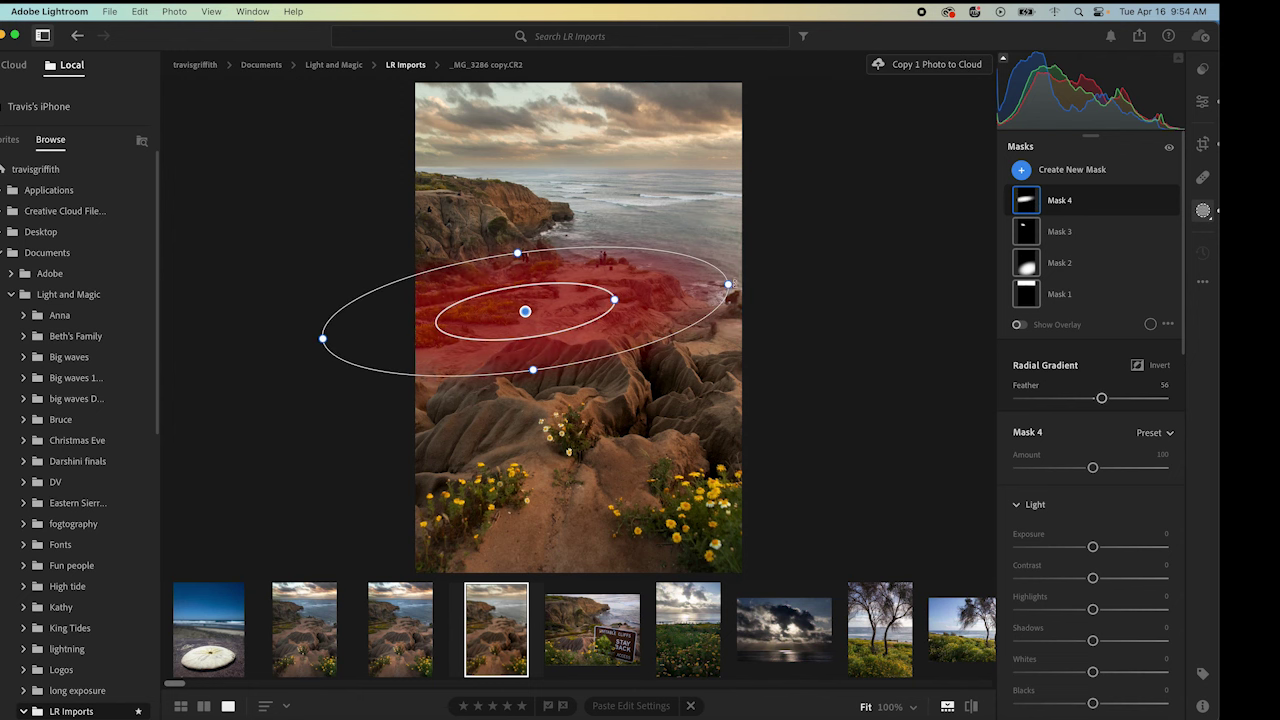
drag(731, 284, 687, 288)
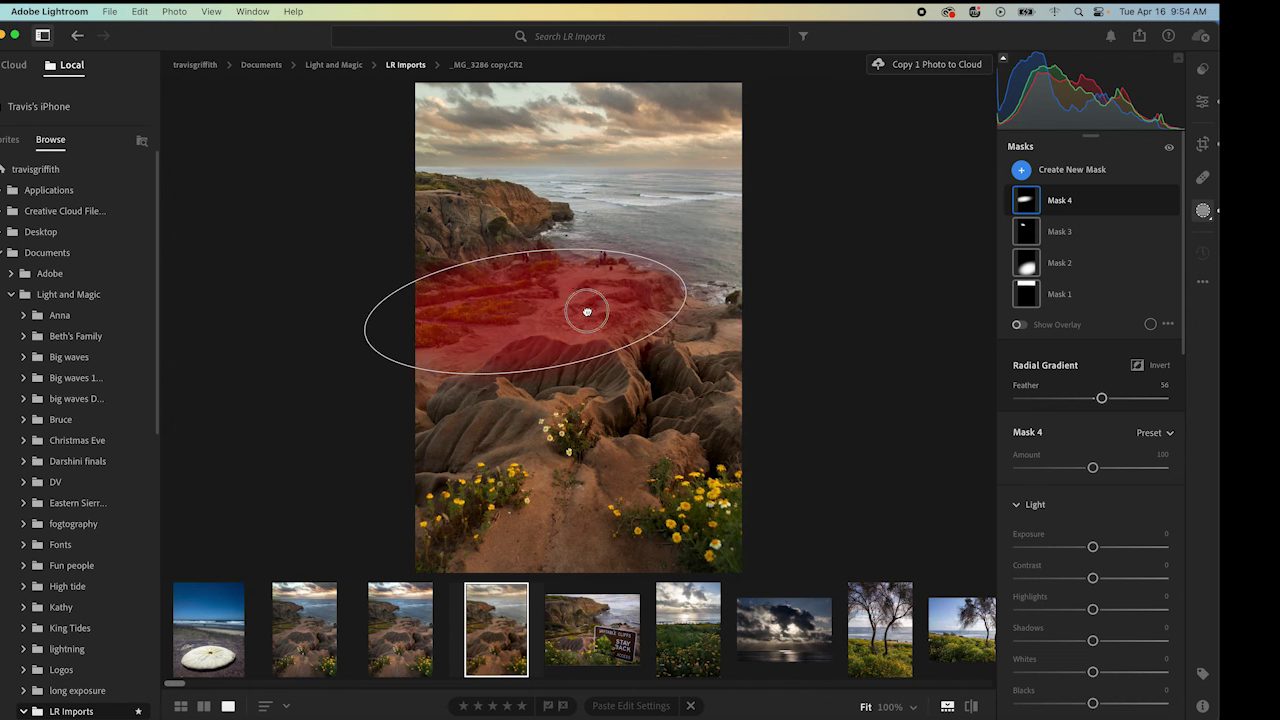
- Set the path mask's Exposure to +0.20 and Blacks to -15, and warm it by raising Temp
drag(1093, 547, 1097, 546)
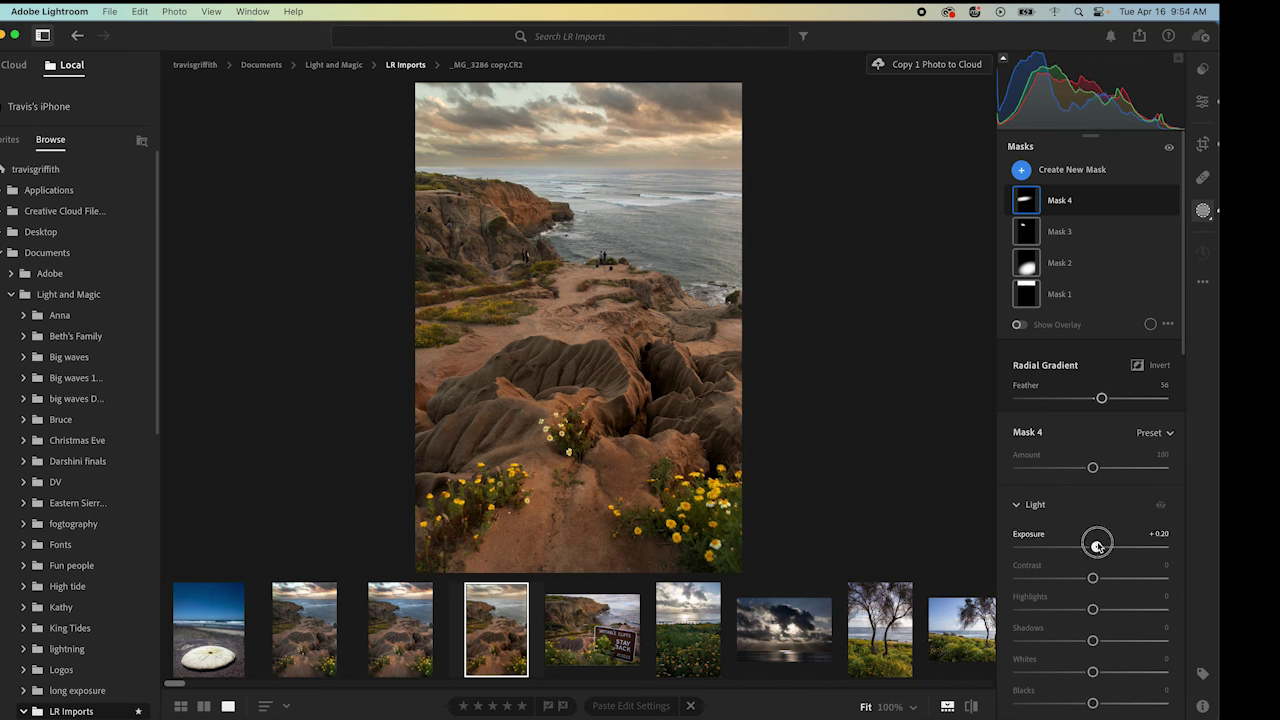
scroll(1097, 602, down, 2)
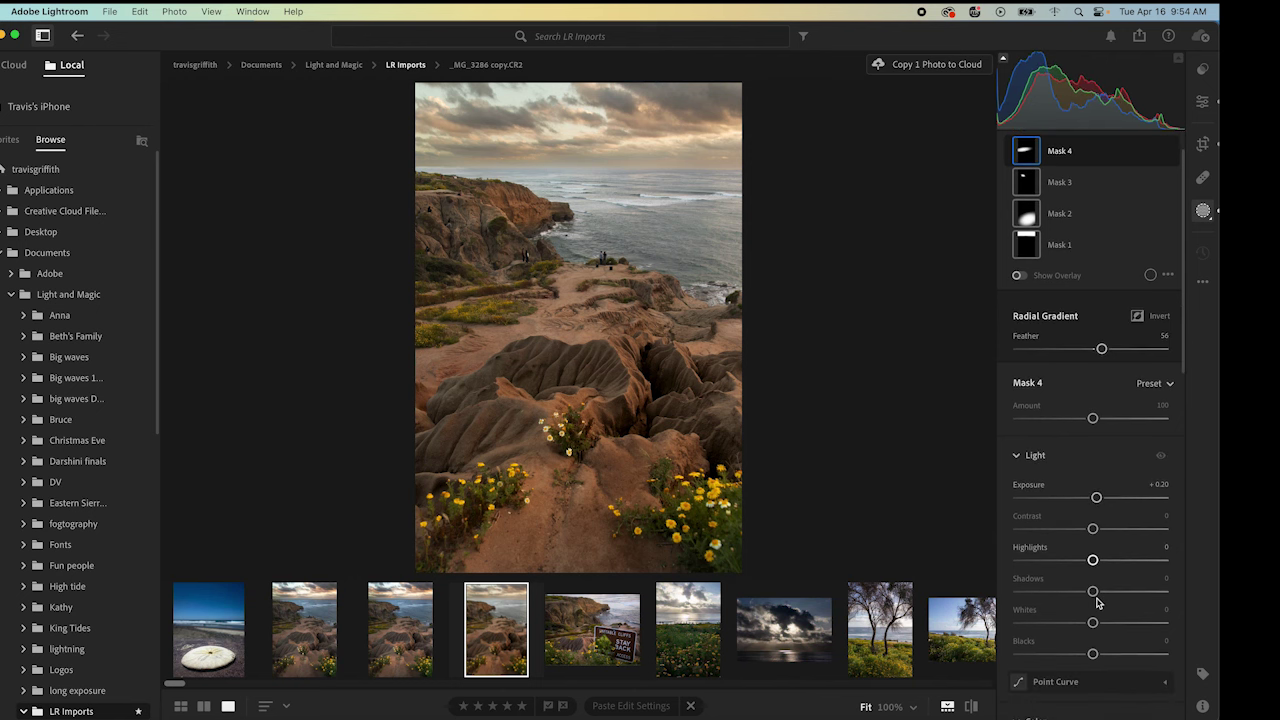
drag(1093, 655, 1081, 655)
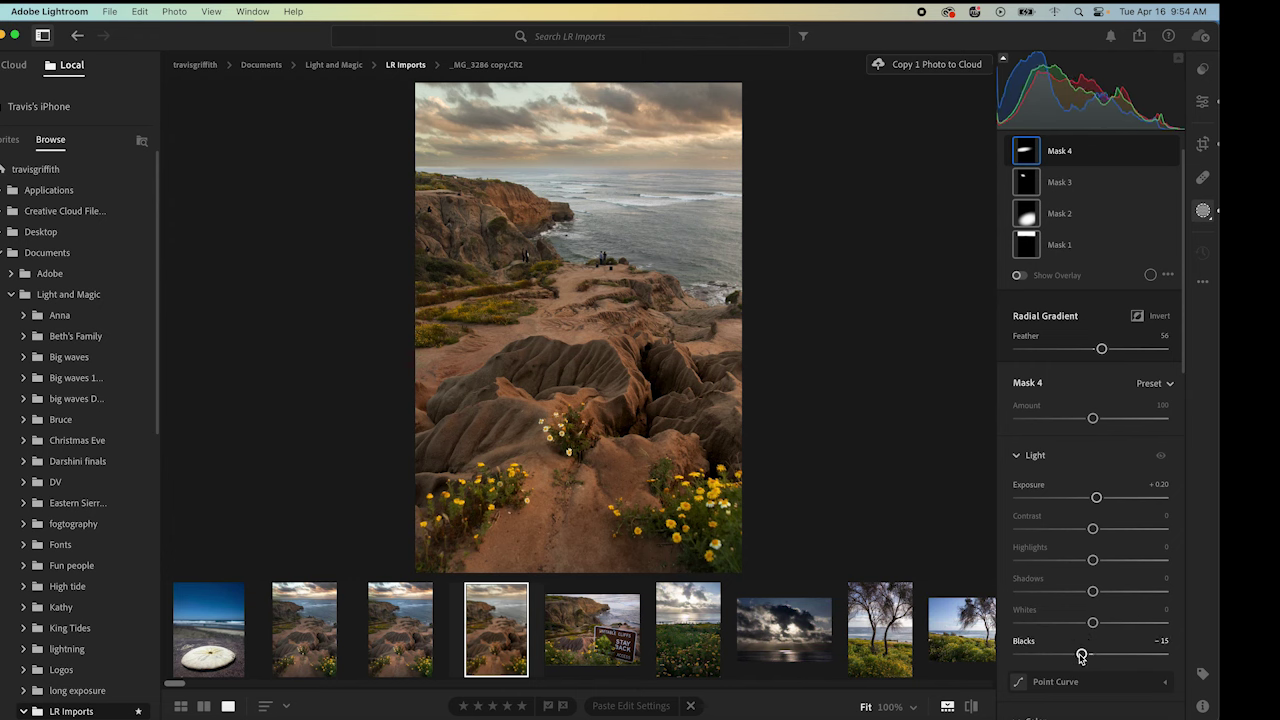
scroll(1085, 645, down, 5)
drag(1092, 554, 1104, 555)
scroll(1105, 385, up, 6)
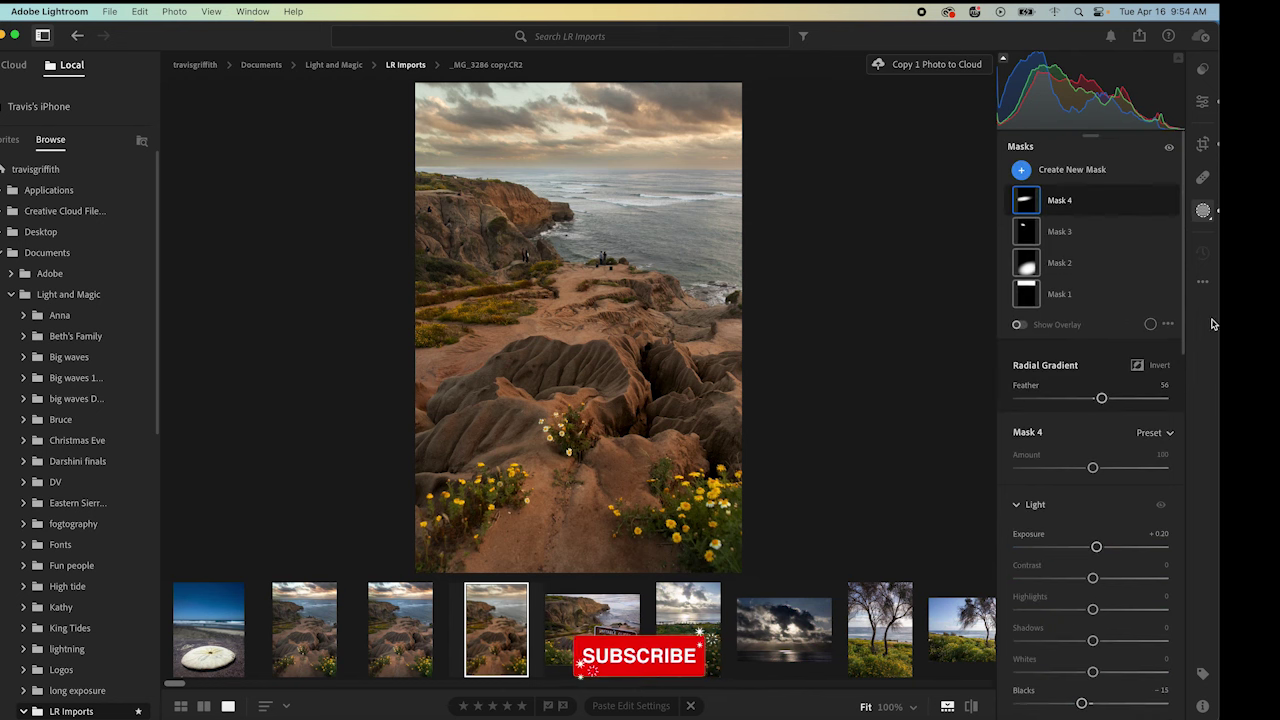
- Temporarily hide all masking edits to compare the photo before and after masking
click(1169, 150)
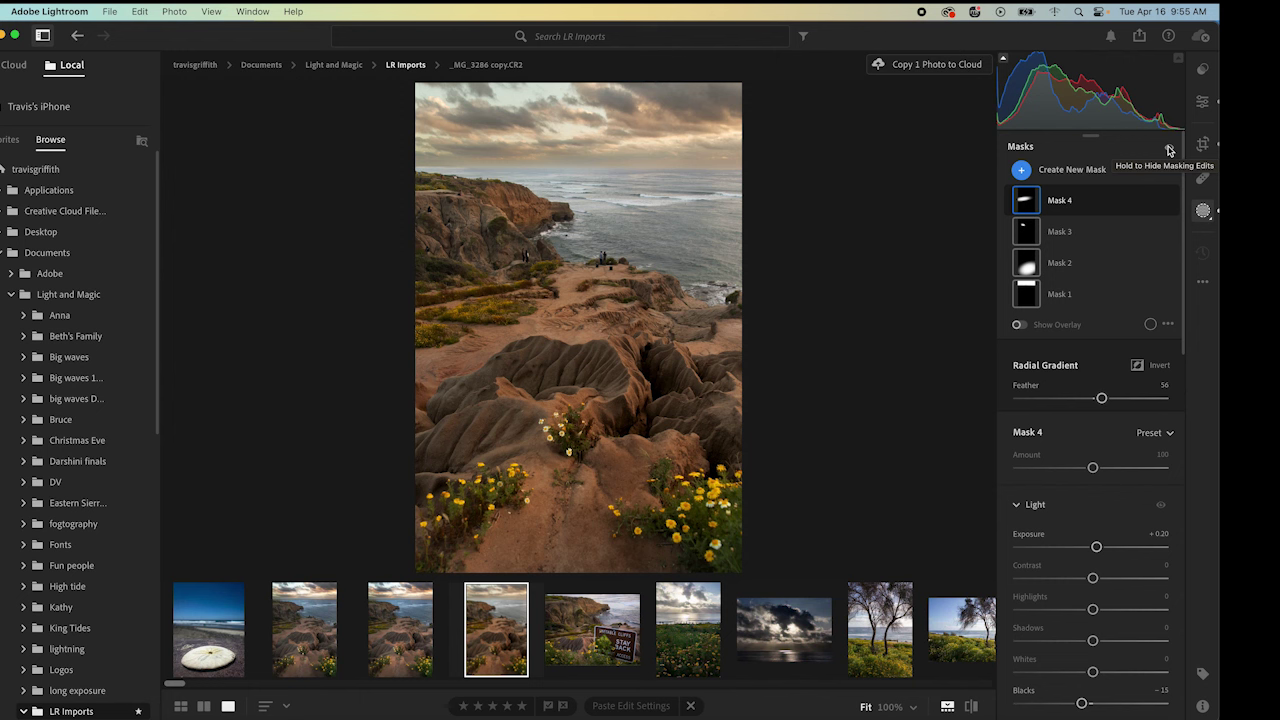
click(1169, 150)
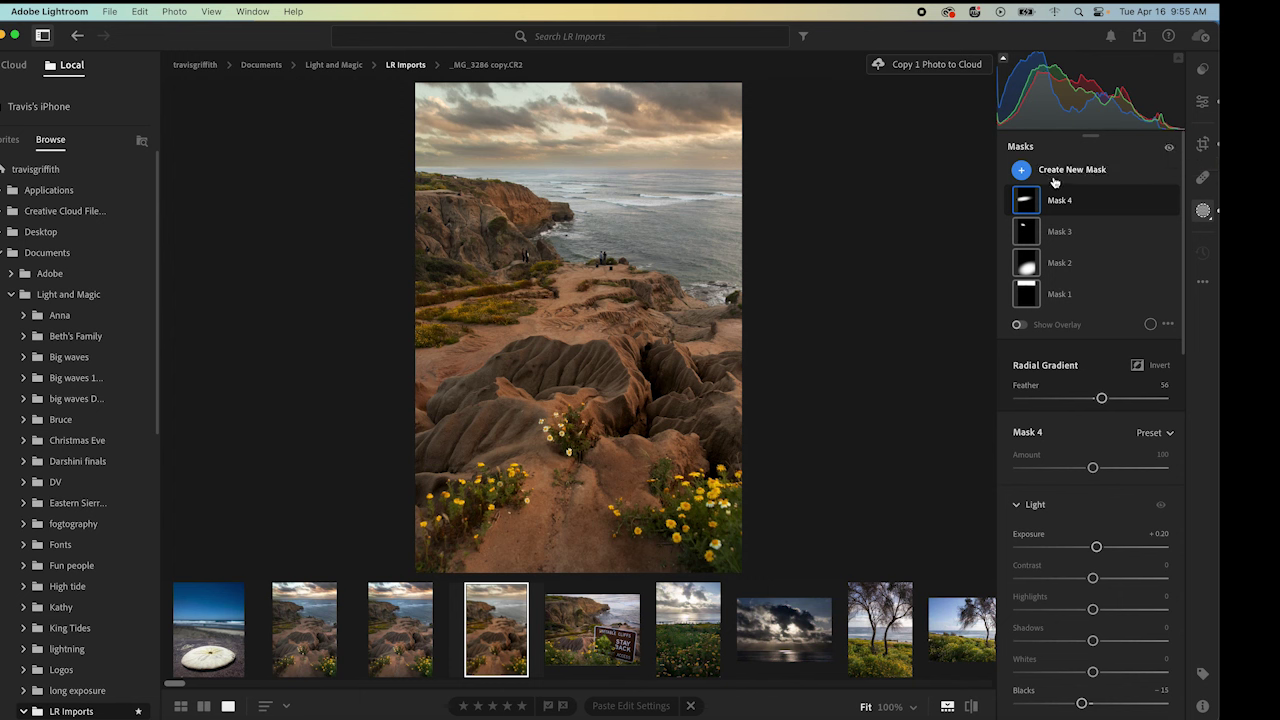
- Create a new Brush mask with Size 85, Feather 2 and Flow 95, and paint over the entire photo
click(1022, 171)
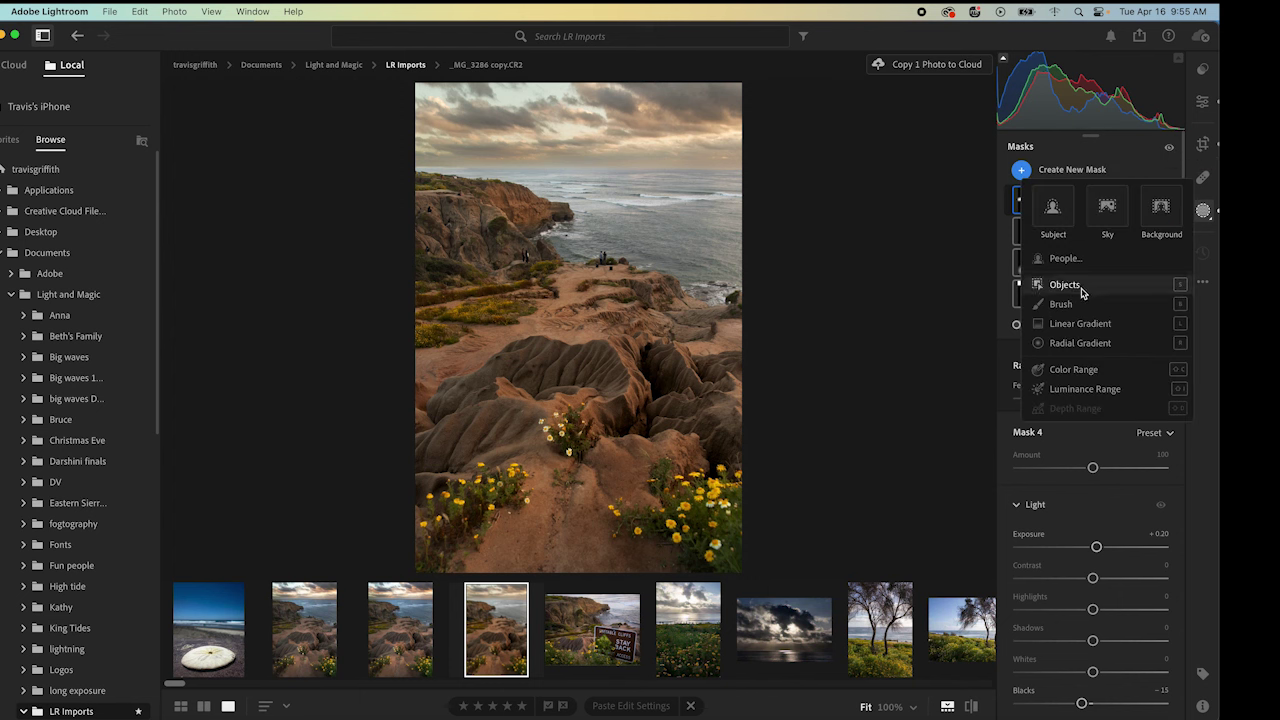
mouse_move(1070, 307)
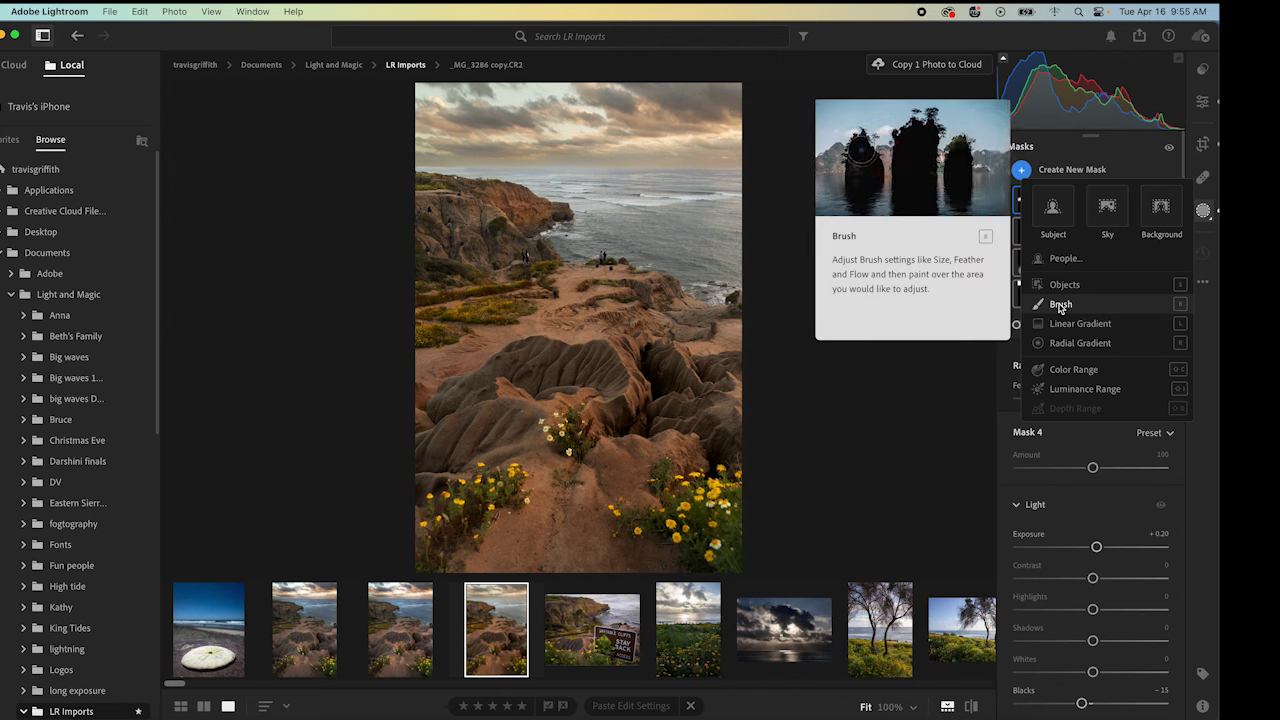
click(1066, 308)
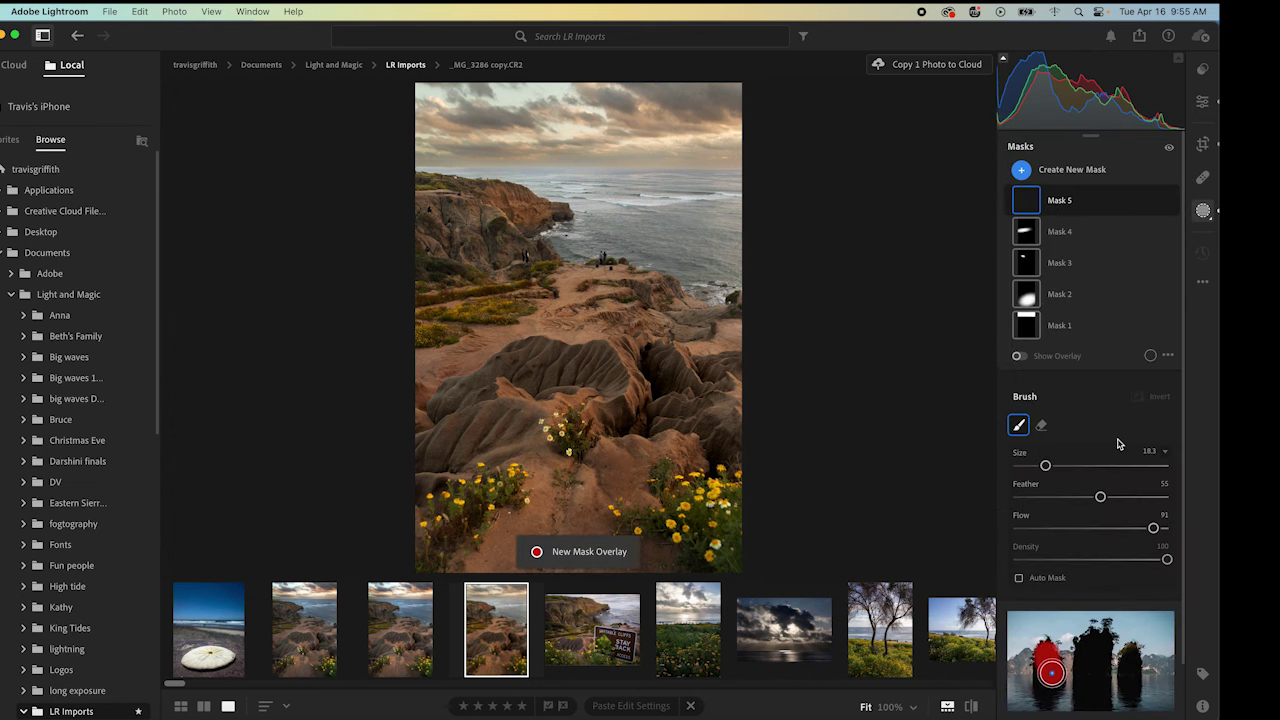
click(1146, 466)
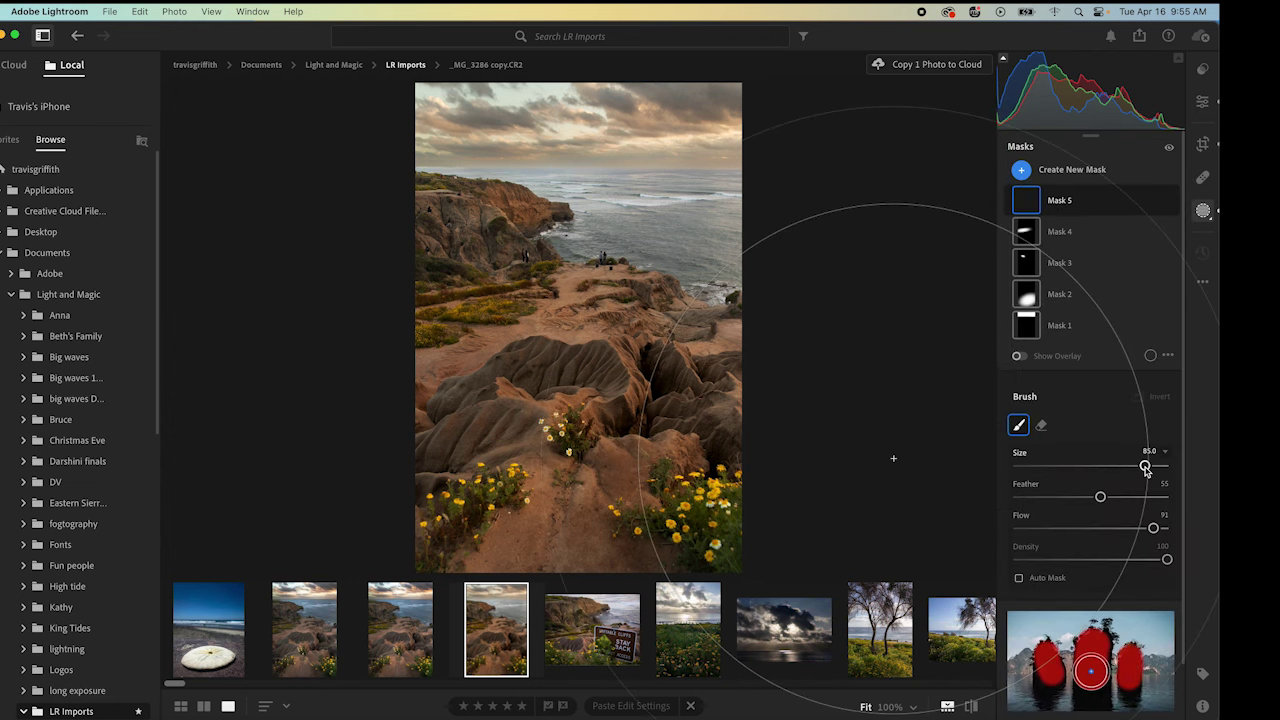
click(1022, 497)
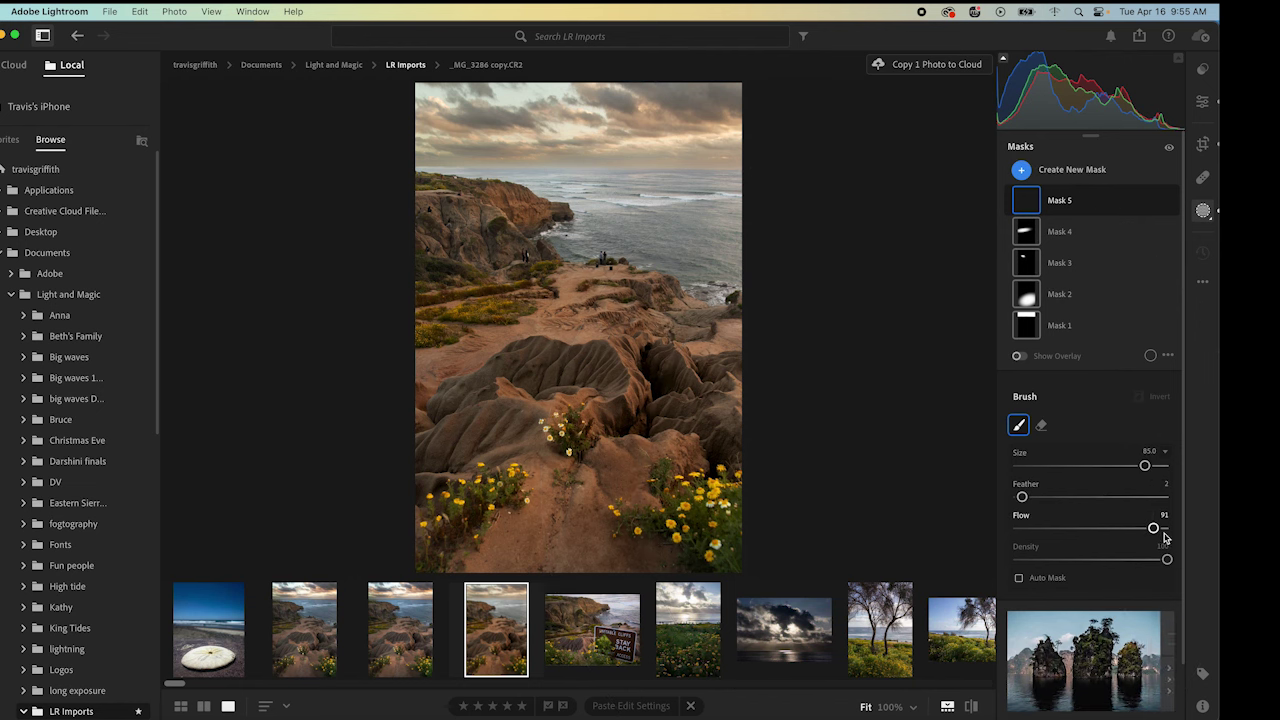
drag(1154, 530, 1158, 530)
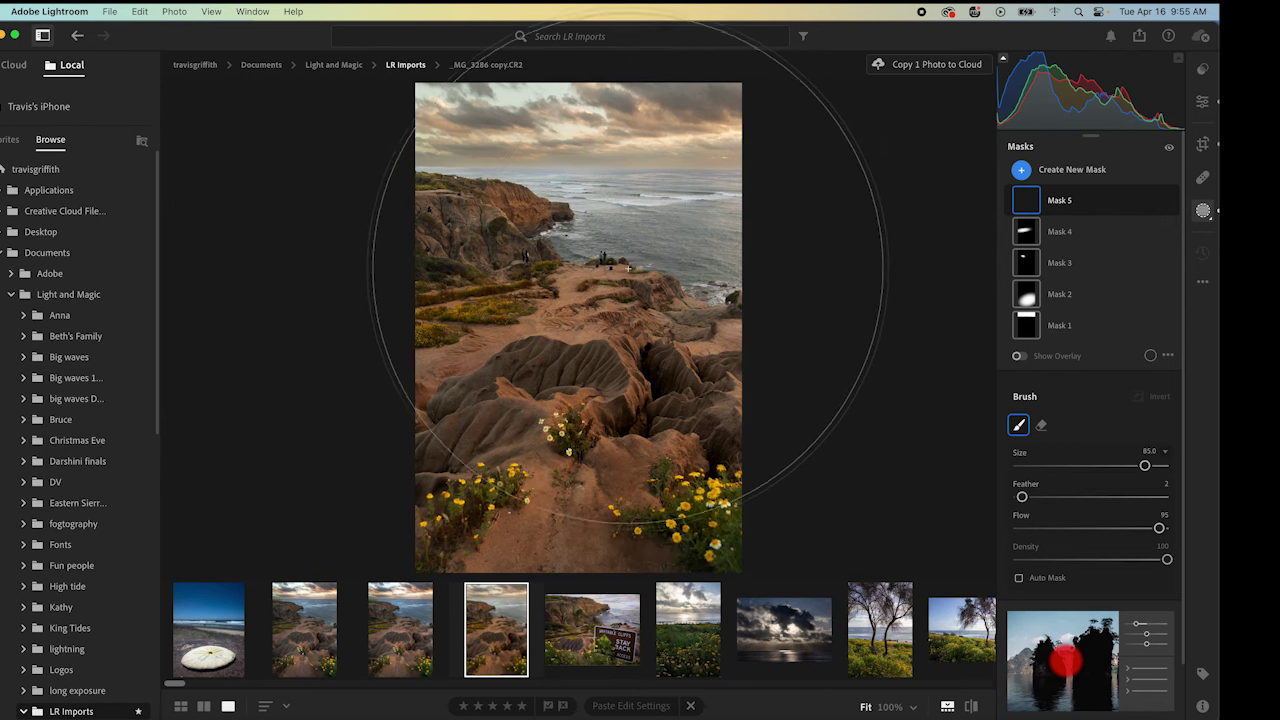
click(655, 256)
mouse_move(527, 268)
mouse_down()
mouse_move(485, 313)
mouse_move(530, 350)
mouse_move(615, 330)
mouse_move(523, 237)
mouse_move(571, 391)
mouse_up()
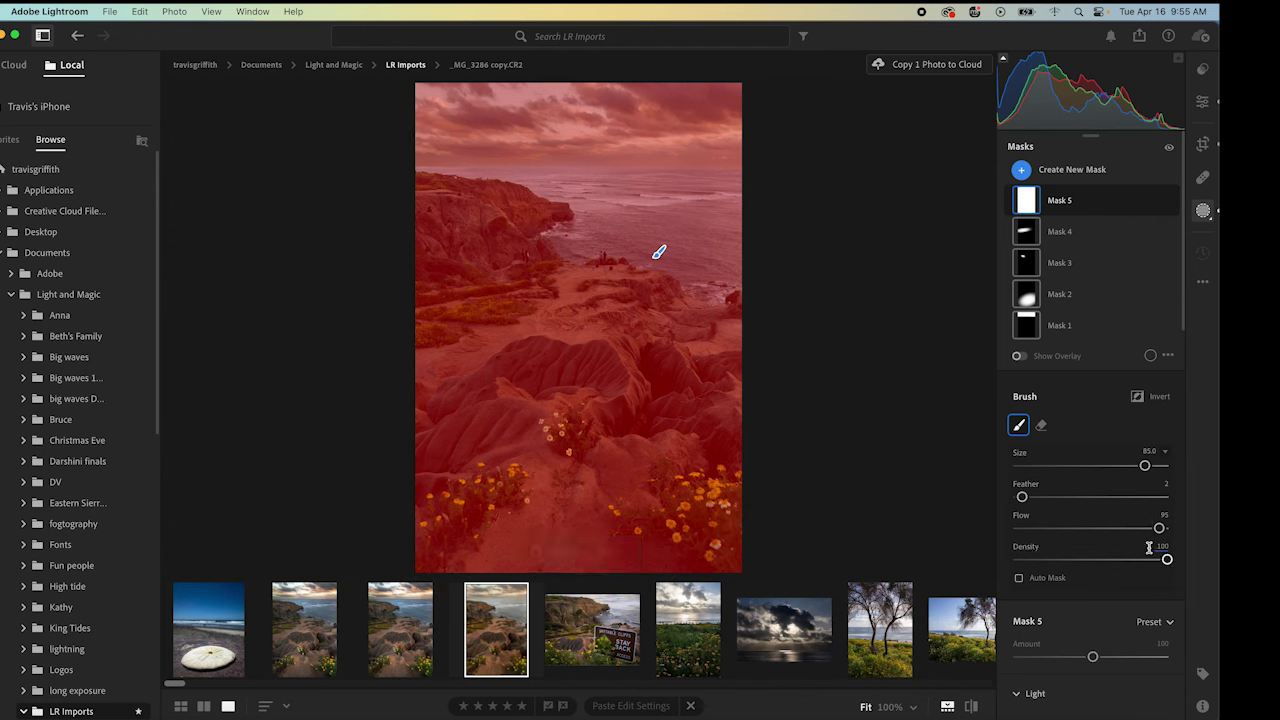
- Set the full-photo brush mask's Exposure to +0.15, Contrast to +20 and Highlights to -25
scroll(1125, 575, down, 6)
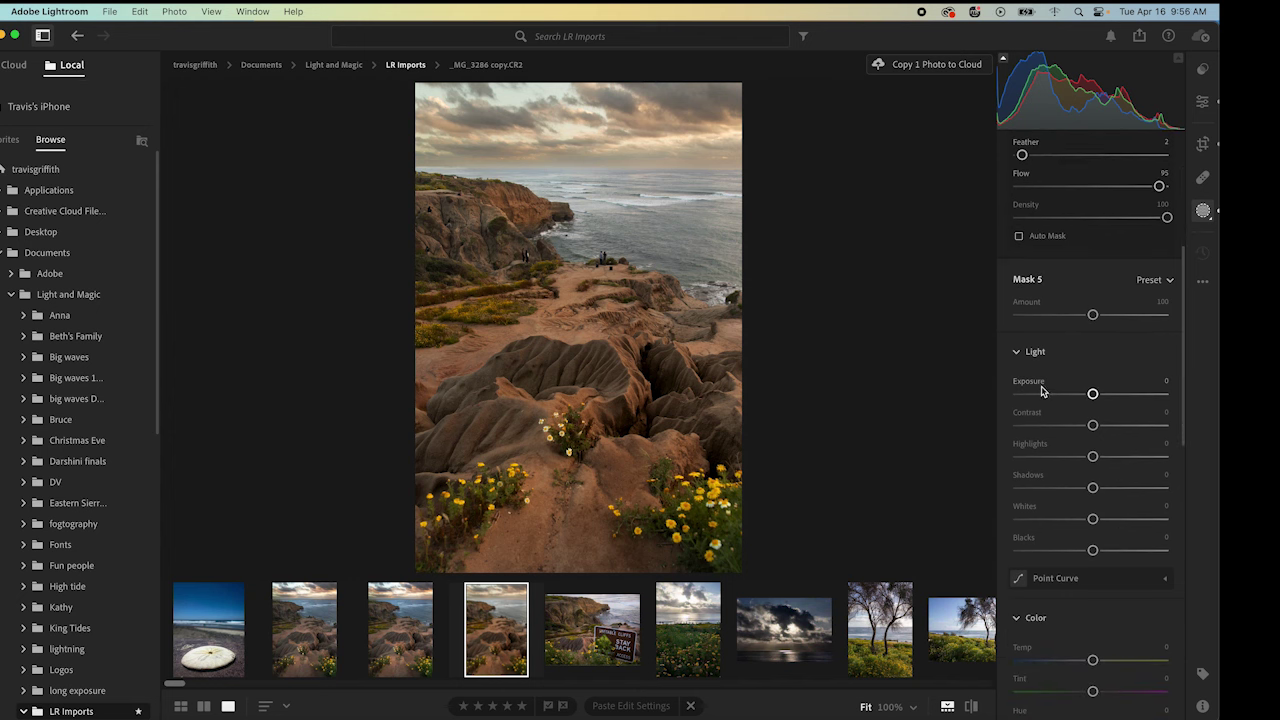
click(1166, 381)
text(.15)
key(Return)
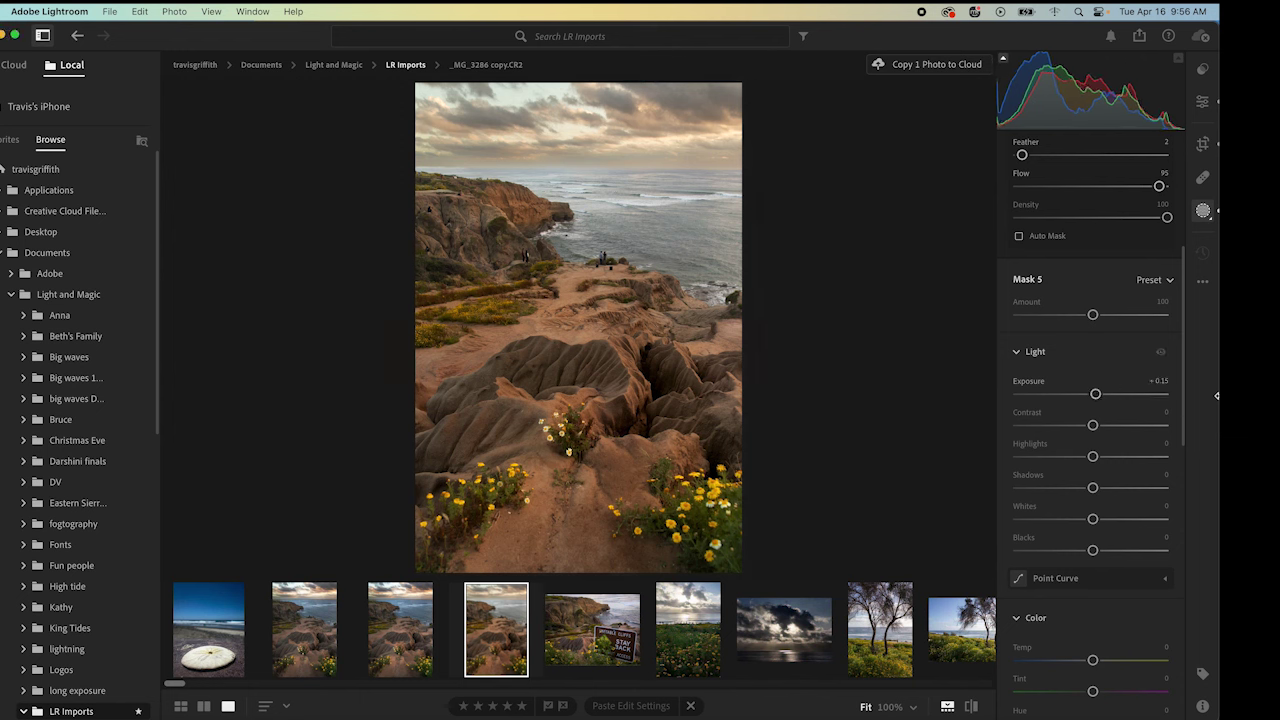
click(1166, 413)
text(20)
key(Return)
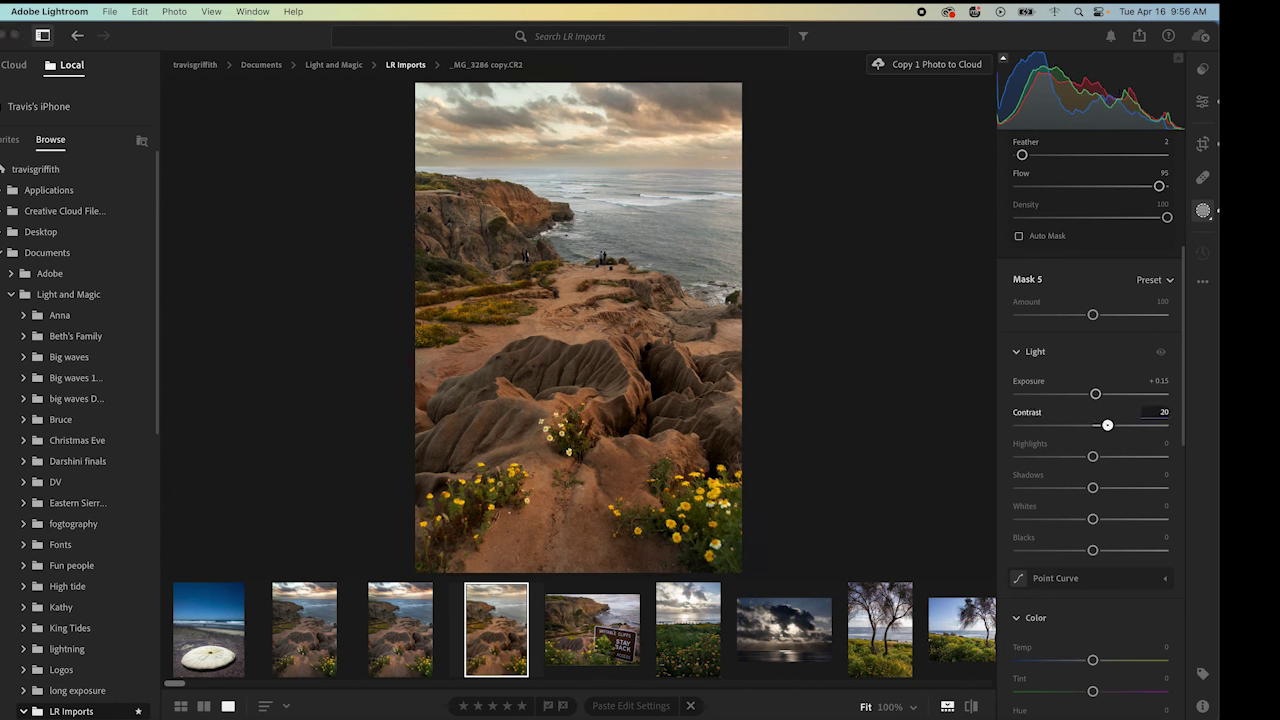
click(1165, 443)
text(-25)
key(Return)
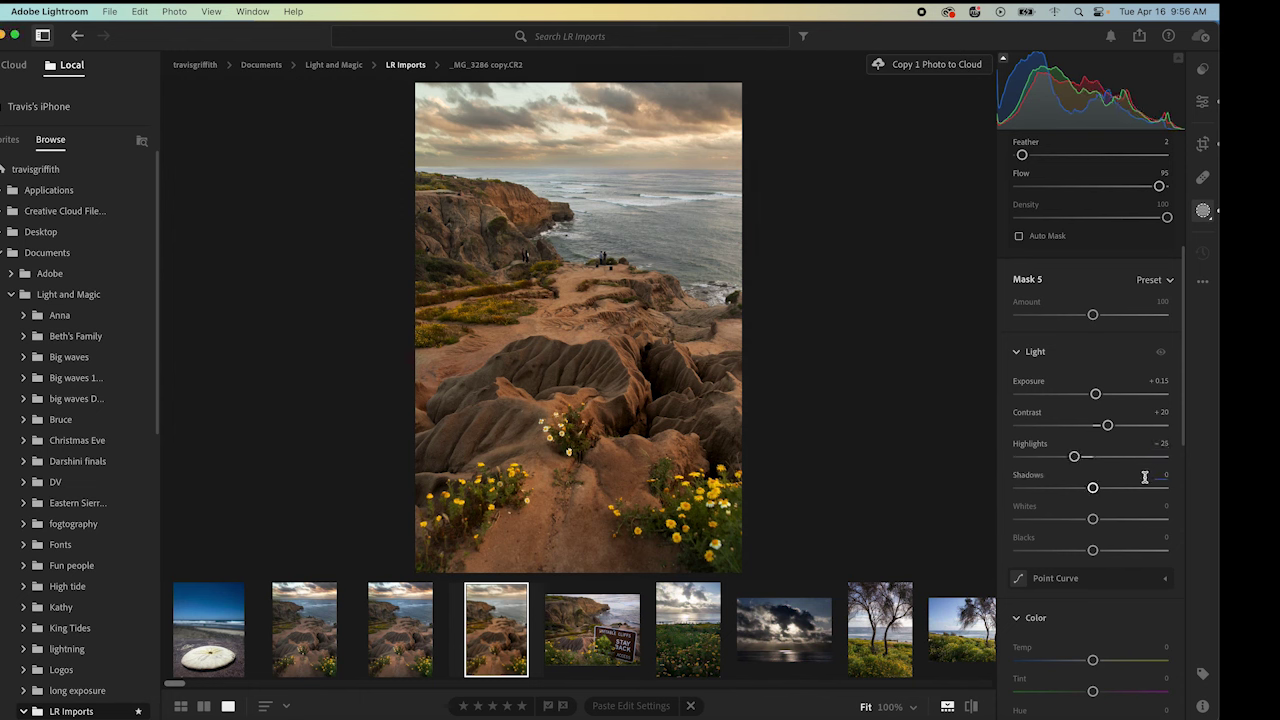
scroll(1132, 507, down, 10)
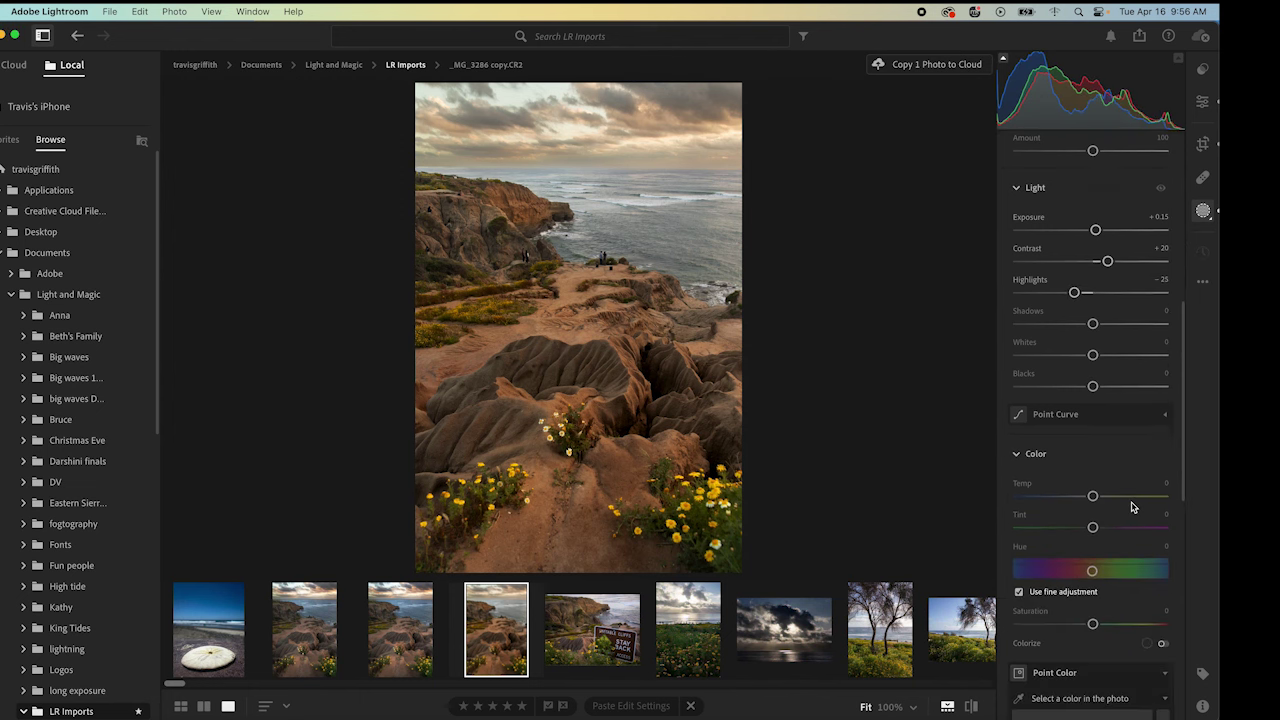
- Set the full-photo brush mask's Texture to +10, Clarity to -25 and Dehaze to -10
scroll(1132, 507, down, 6)
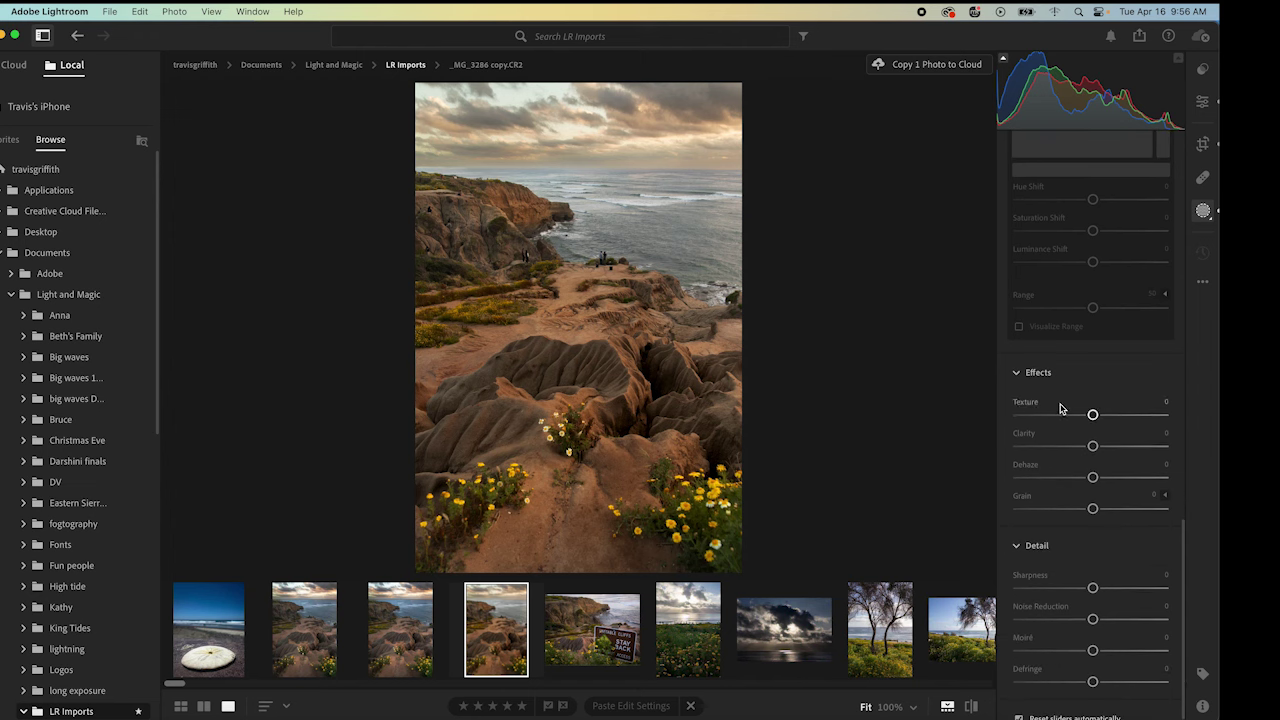
click(1164, 402)
text(10)
key(Return)
click(1166, 434)
text(-20)
key(Return)
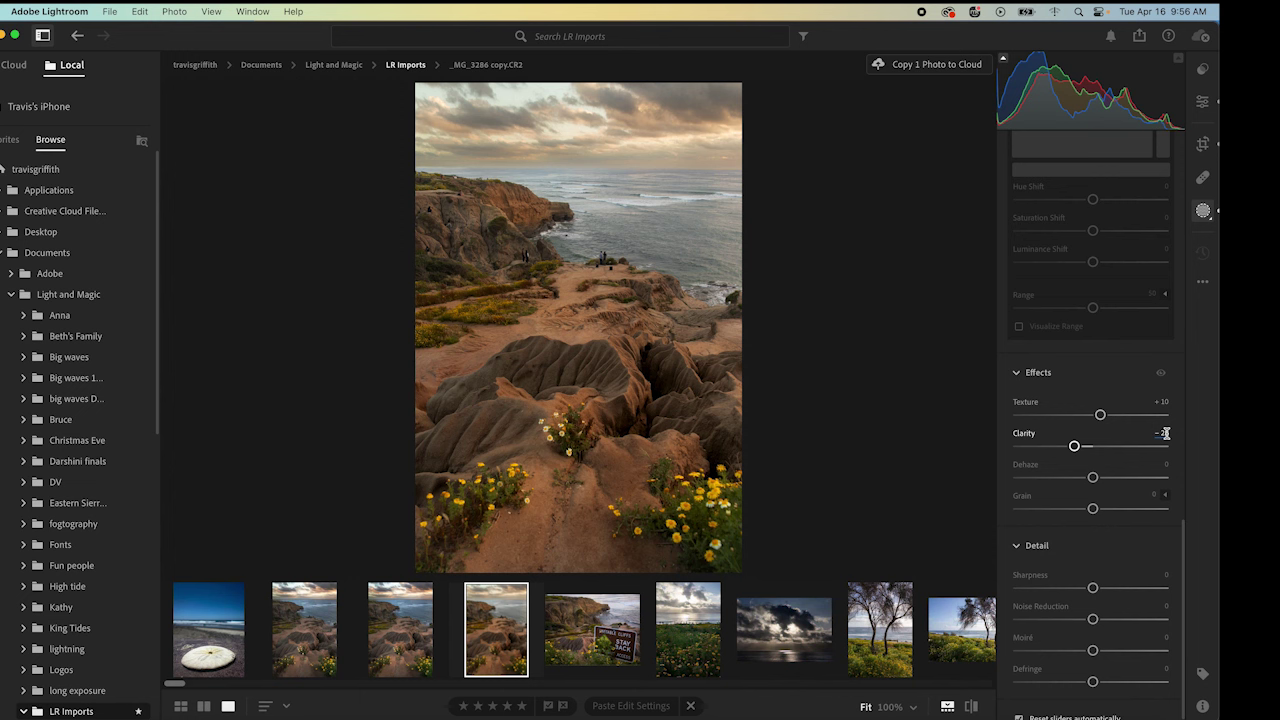
click(1166, 466)
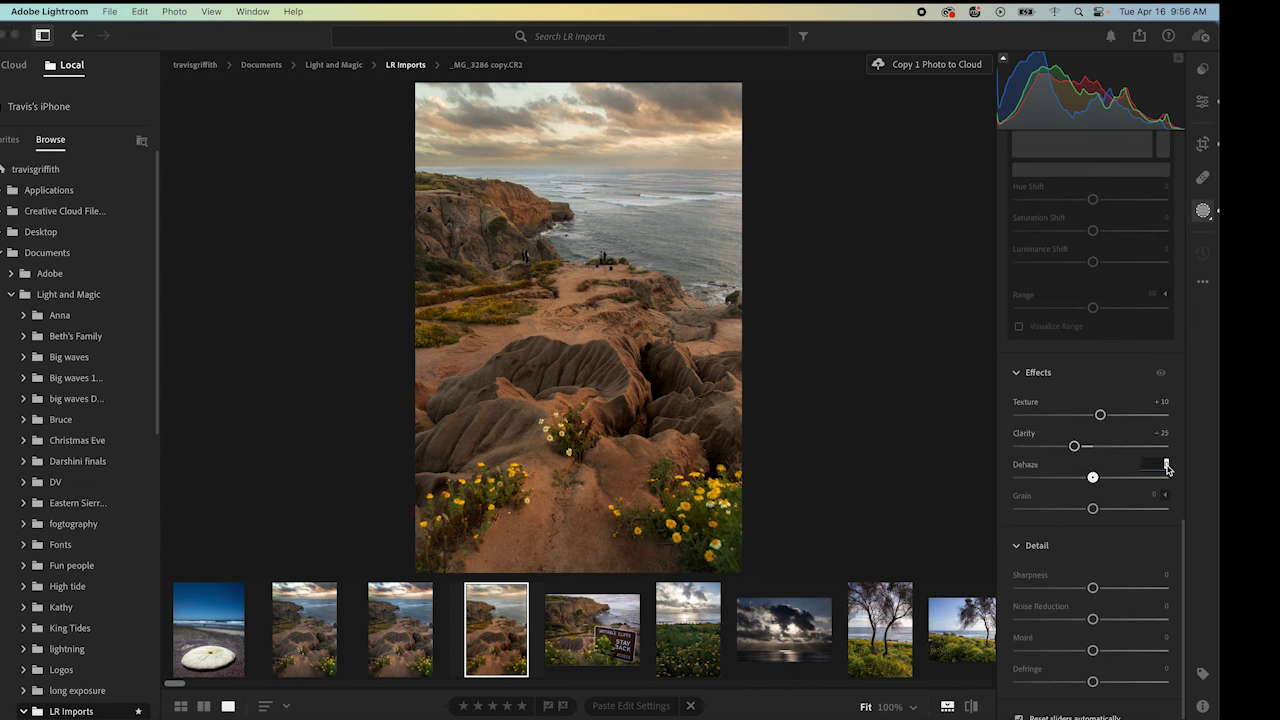
text(-10)
key(Return)
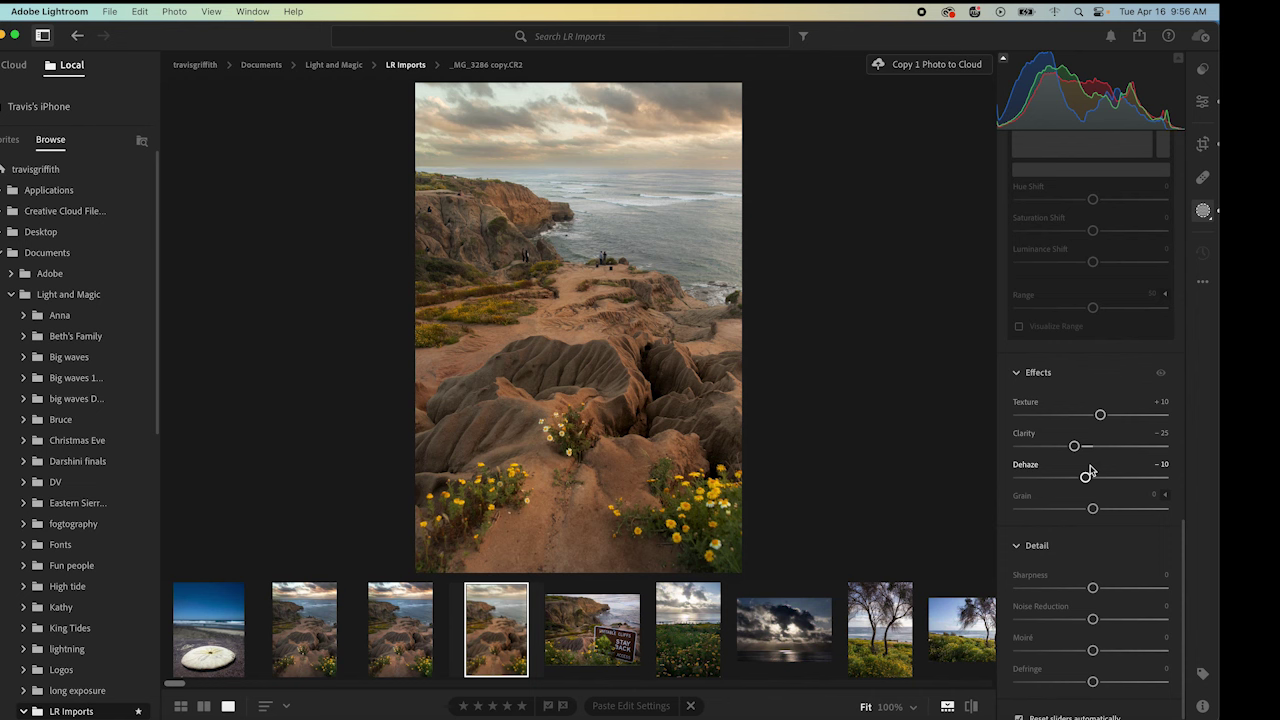
- Temporarily hide Mask 5 to compare the photo with and without the full-photo brush adjustments
key(b)
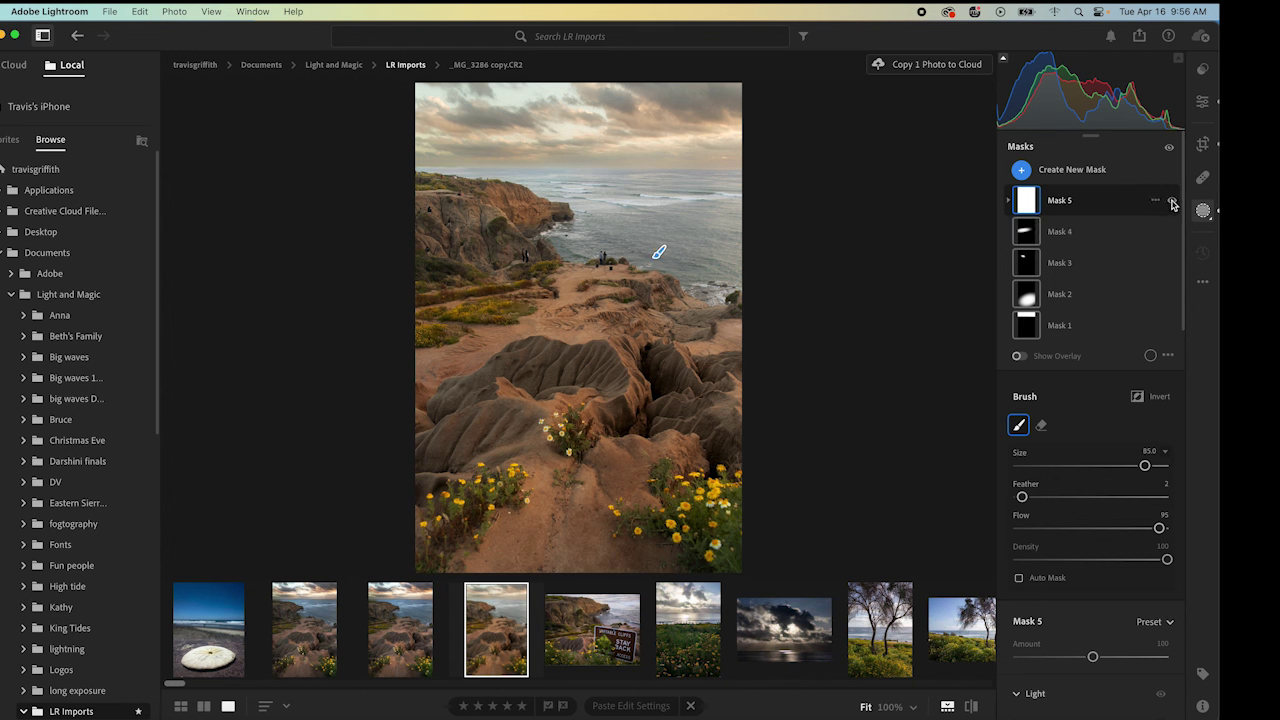
click(1173, 201)
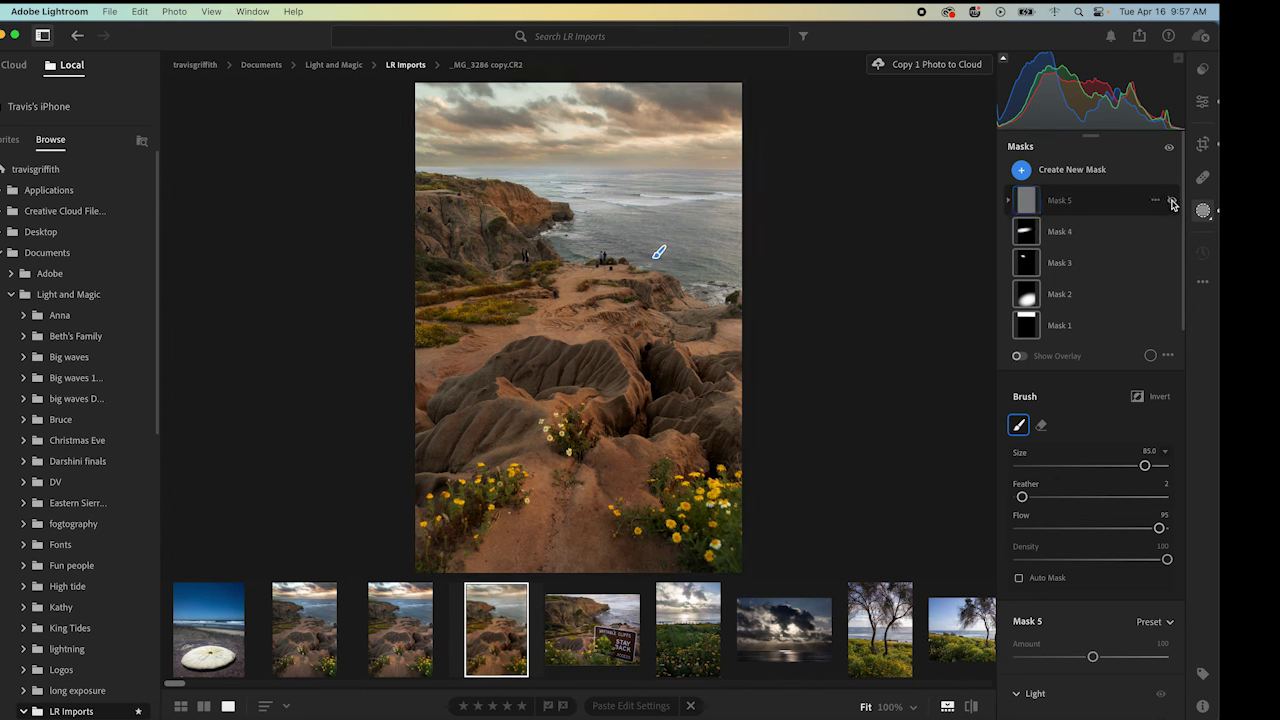
click(1173, 201)
click(1173, 201)
click(1173, 201)
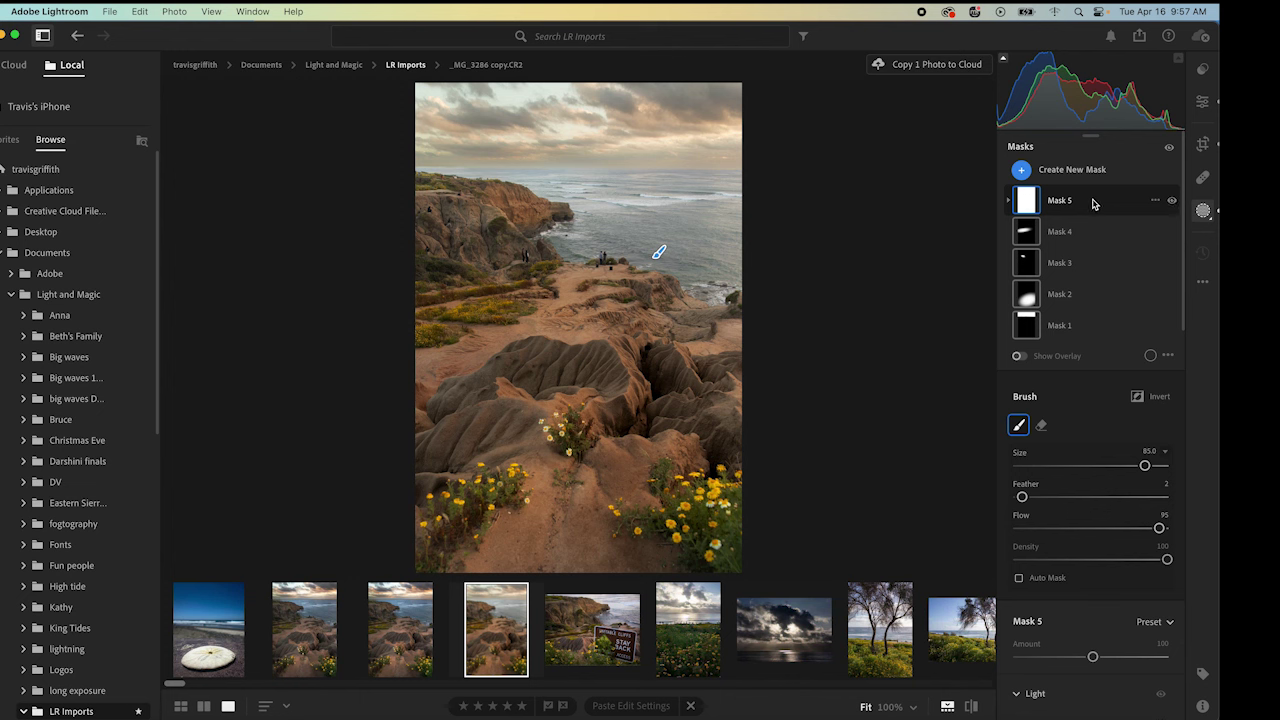
- Intersect Mask 5 with a Luminance Range mask
click(1157, 202)
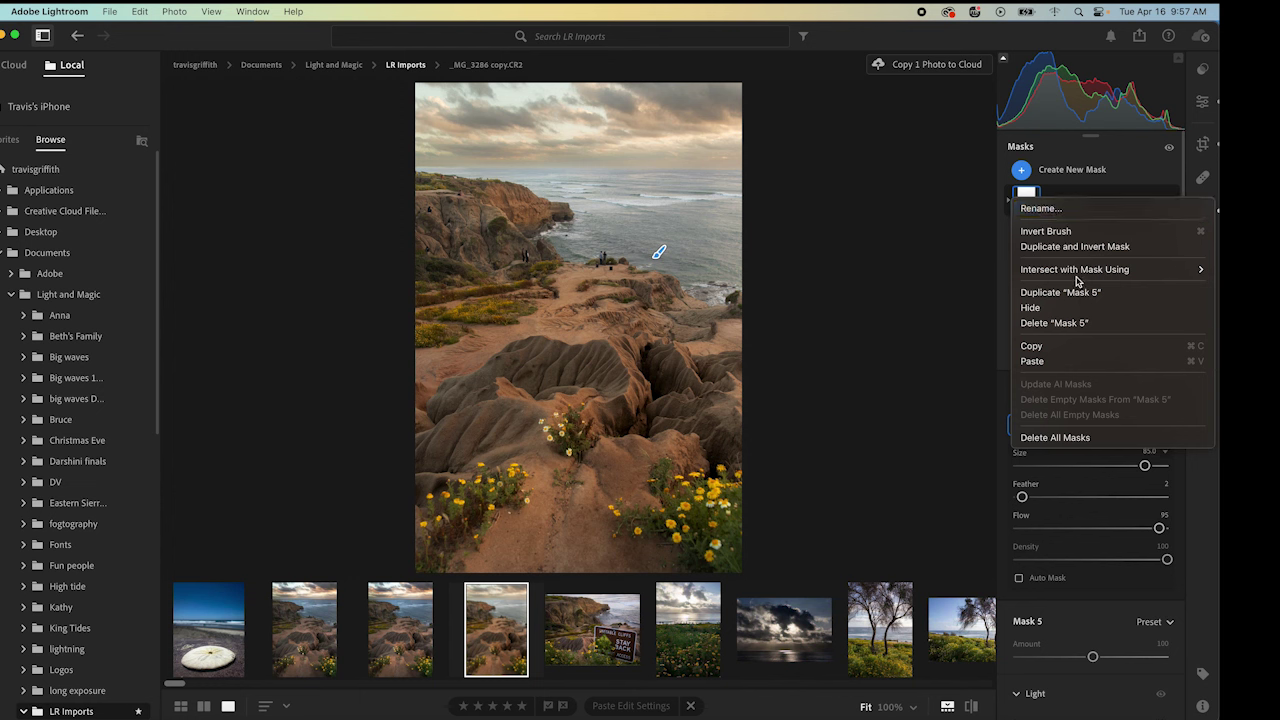
mouse_move(1071, 280)
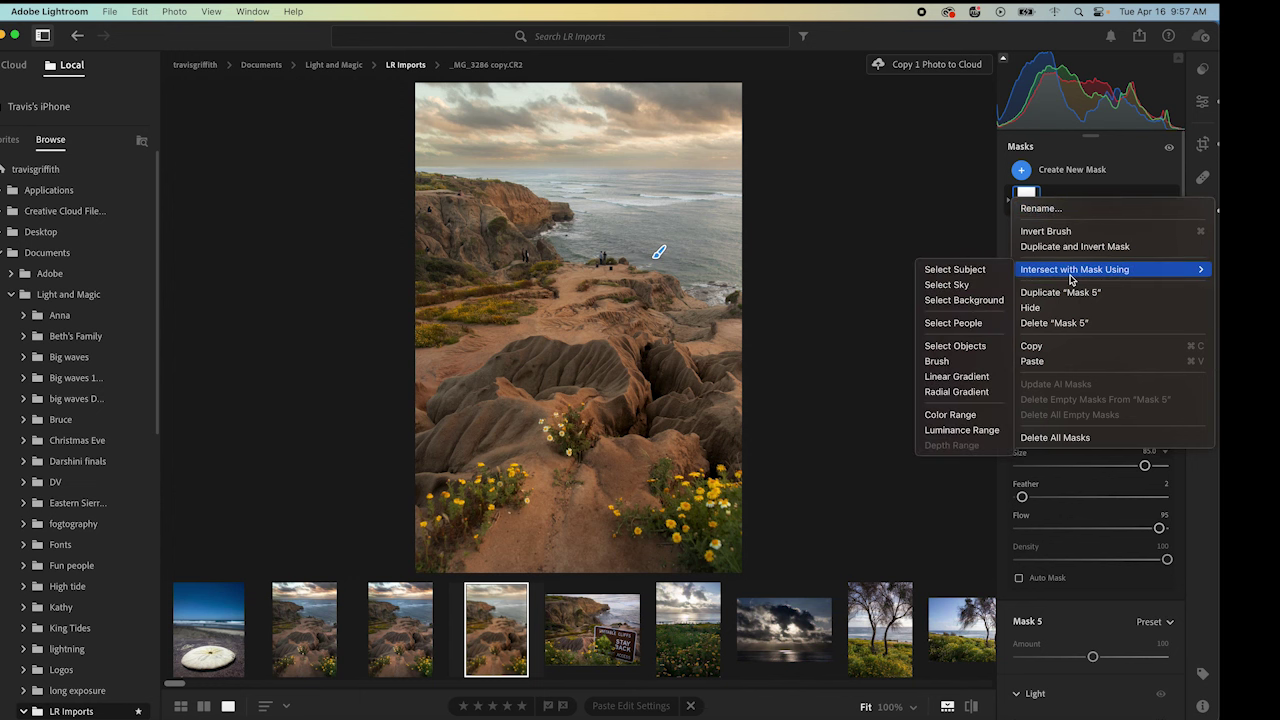
click(957, 431)
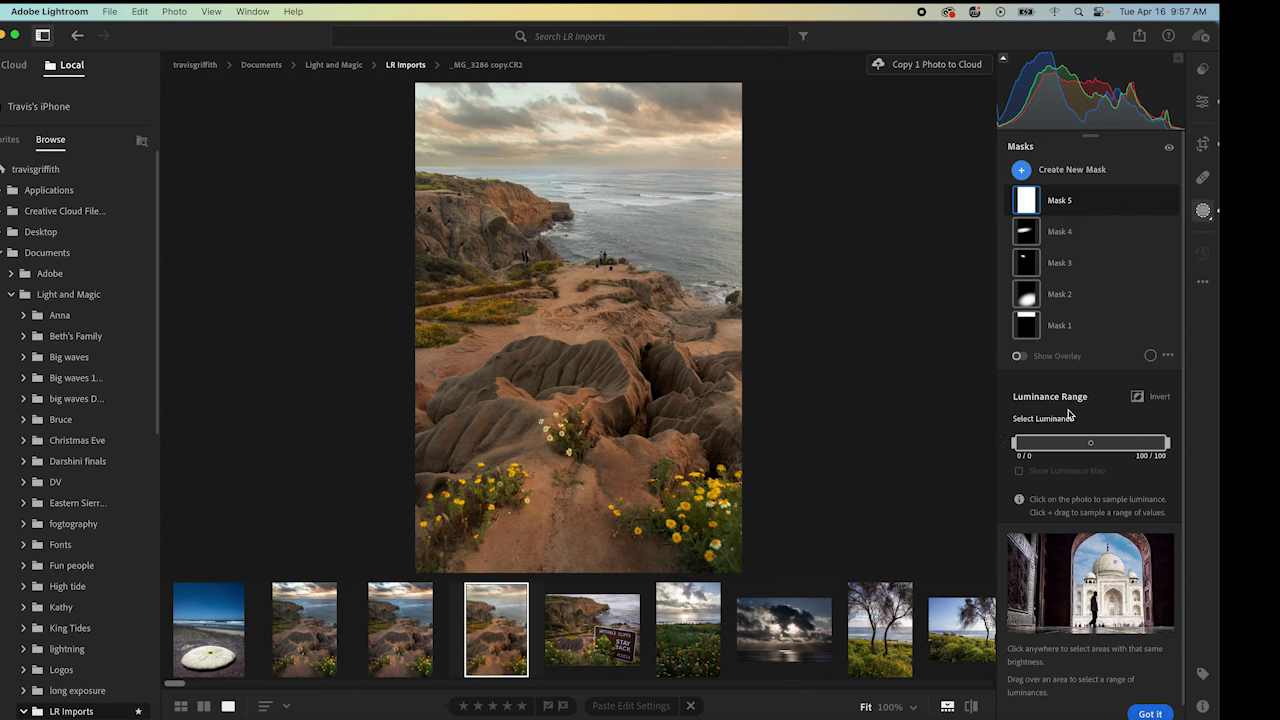
- Exclude the darkest tones from Mask 5 by raising the luminance range's lower limit to 18, checking coverage with the luminance map
click(1016, 448)
drag(1016, 448, 1021, 447)
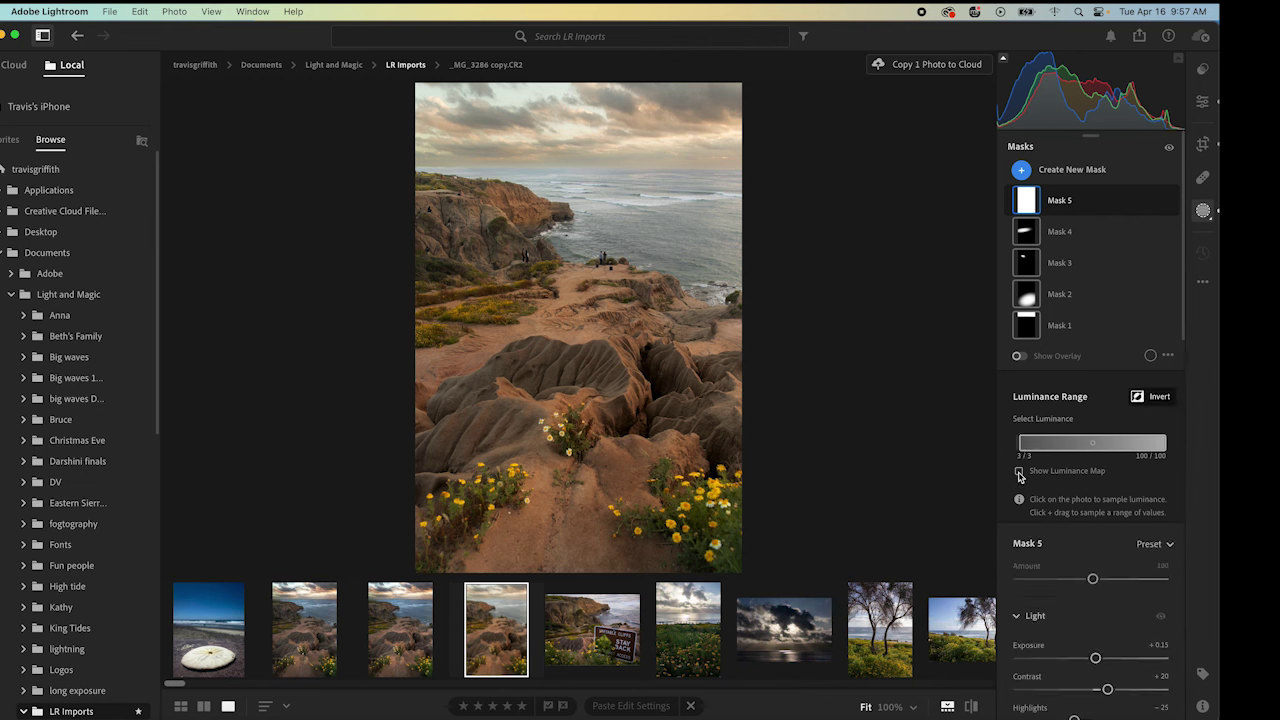
click(1019, 473)
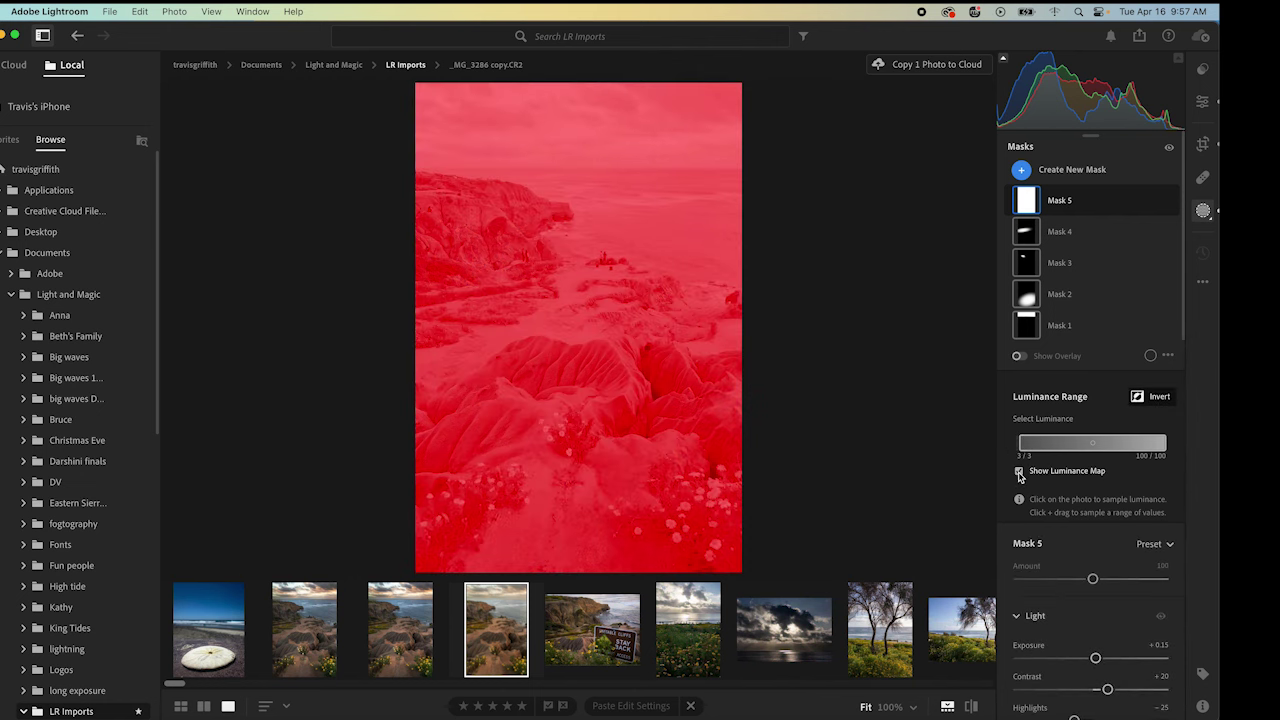
mouse_move(1018, 449)
drag(1018, 449, 1045, 451)
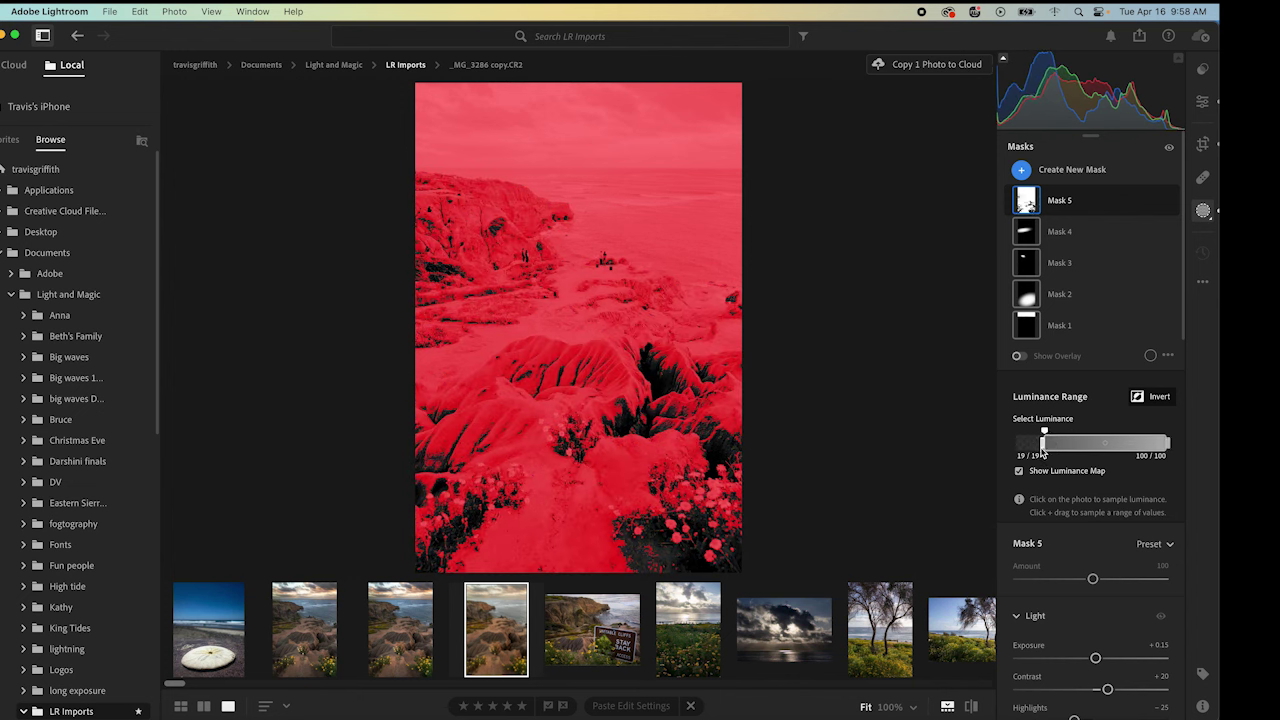
click(1020, 472)
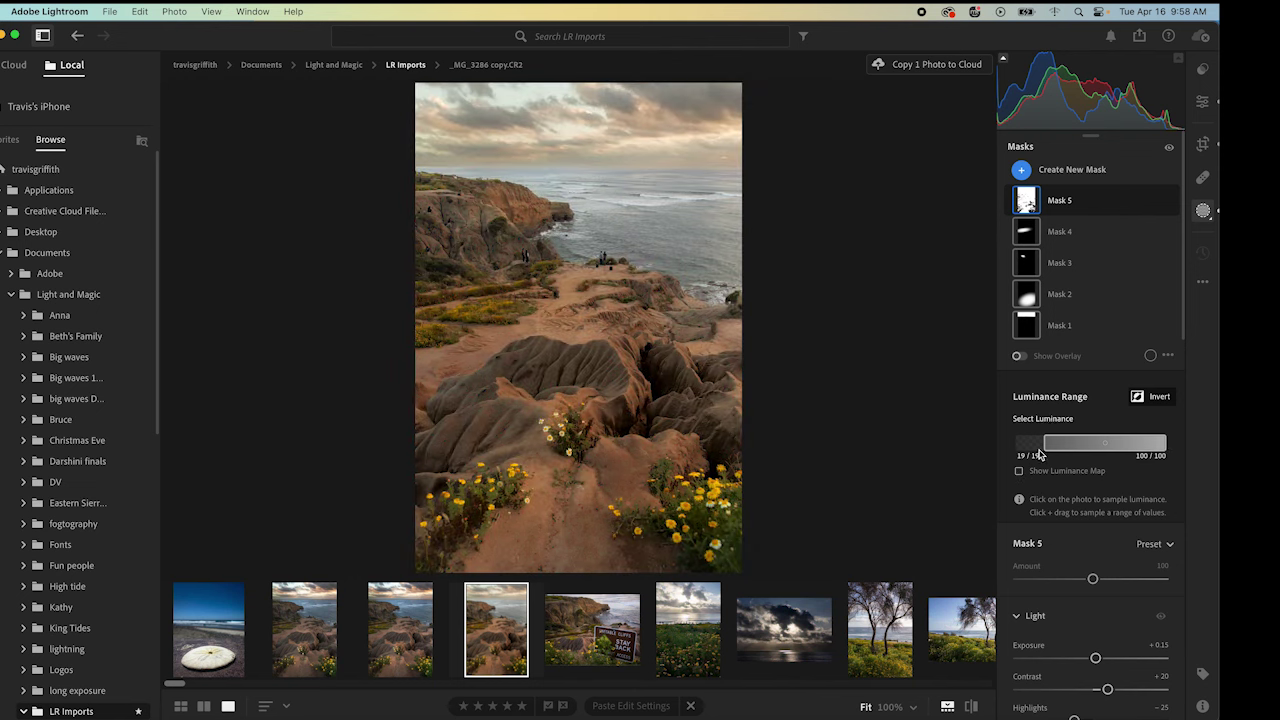
mouse_move(1045, 450)
mouse_down()
mouse_move(1012, 452)
mouse_move(1042, 451)
mouse_up()
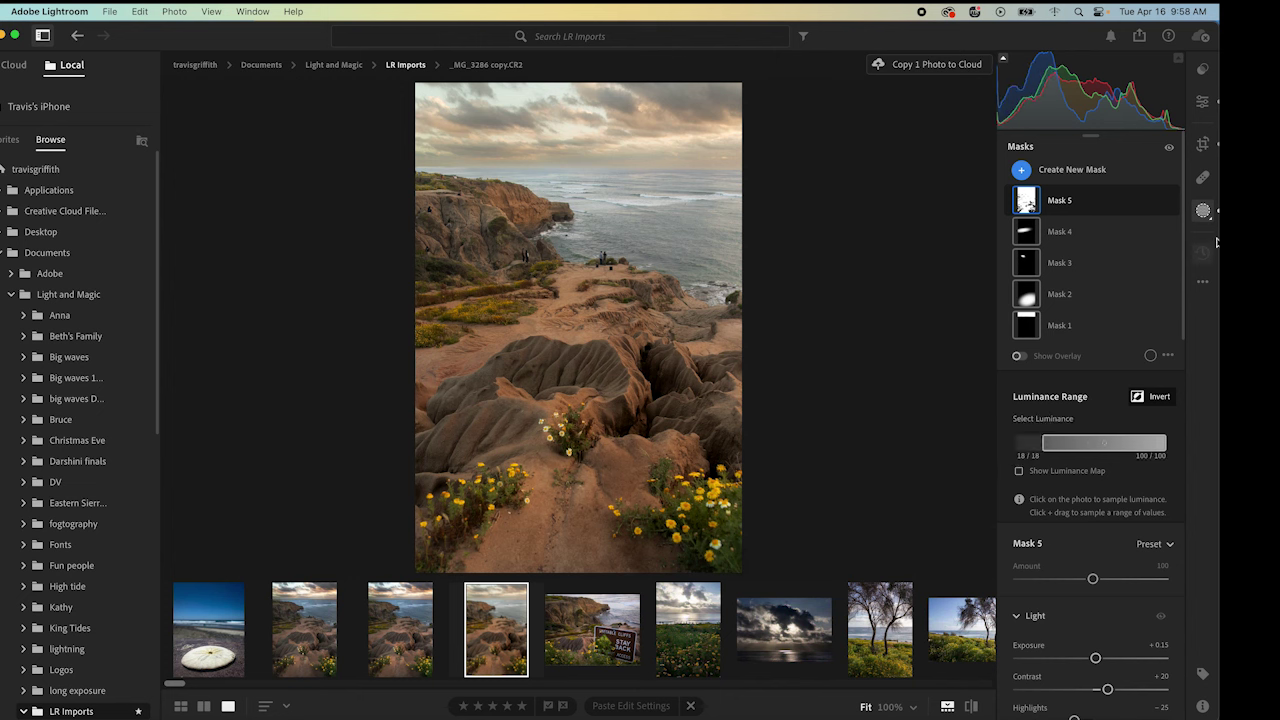
- Toggle Mask 5's visibility to compare the photo with and without the luminance-limited adjustments
click(1173, 203)
click(1173, 203)
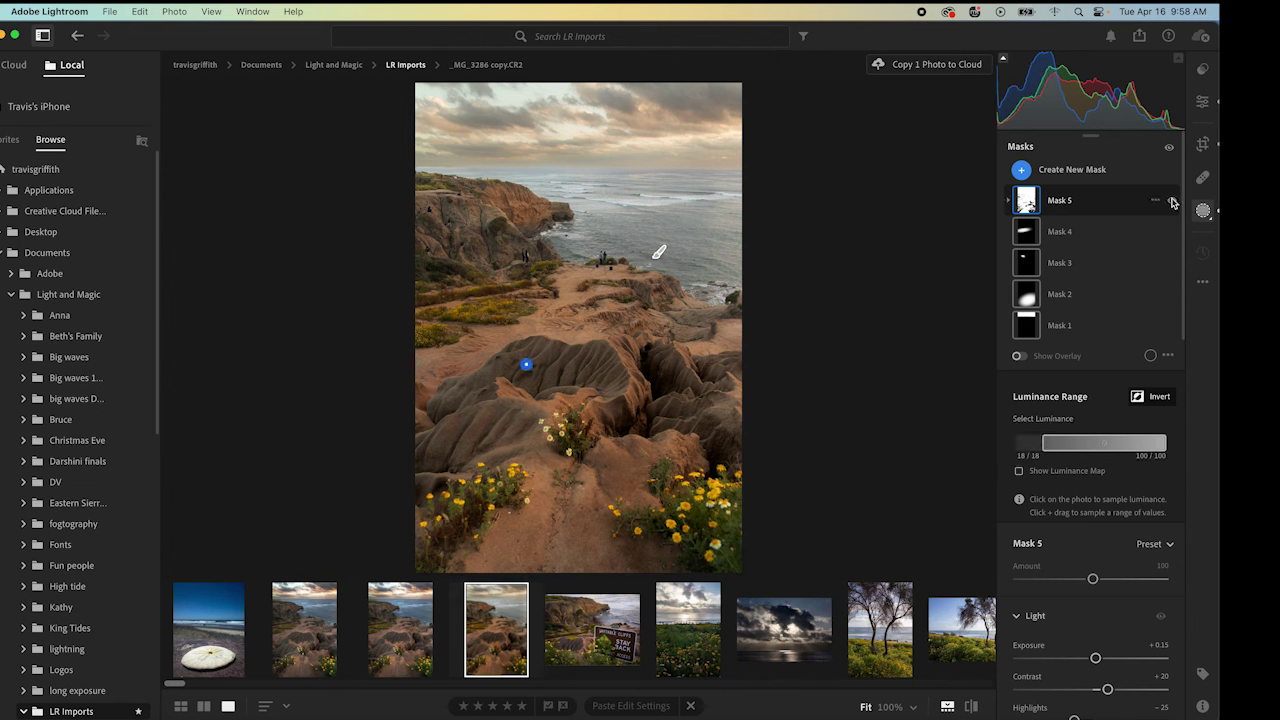
click(1173, 203)
click(1173, 203)
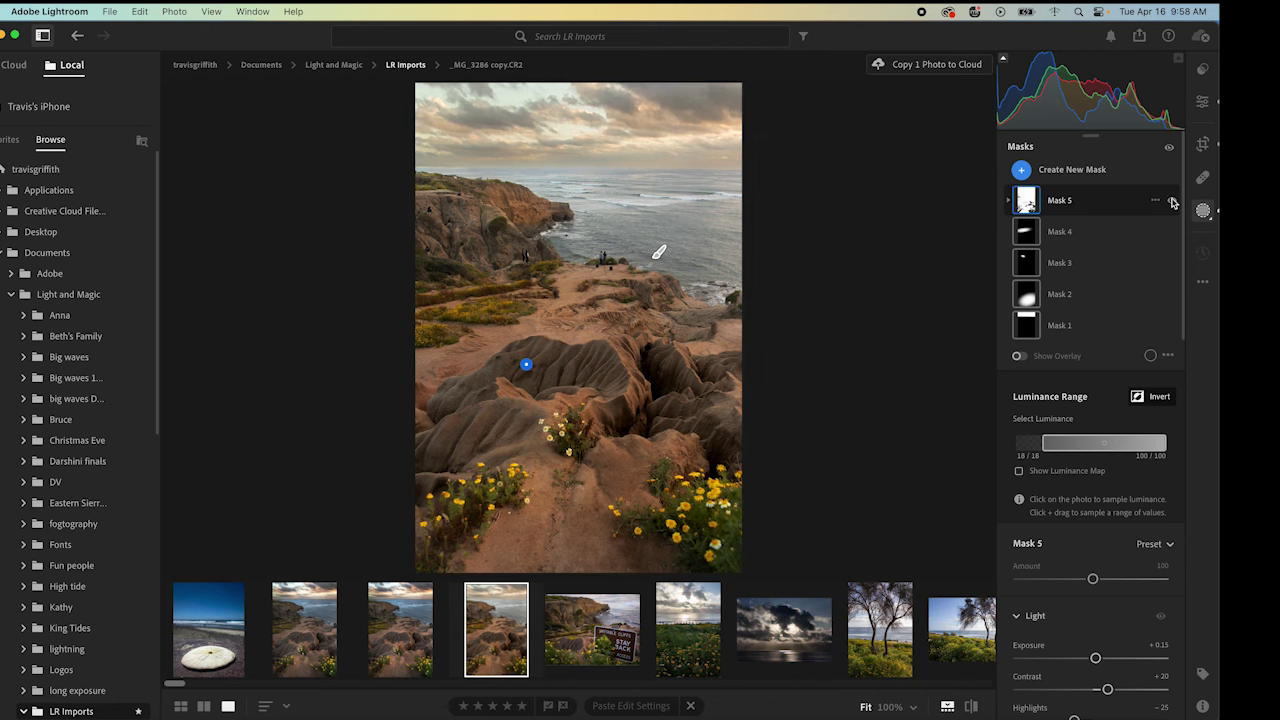
- In the whole photo's Color Grading, slightly lower the midtones' luminance and raise the highlights' luminance
click(1204, 104)
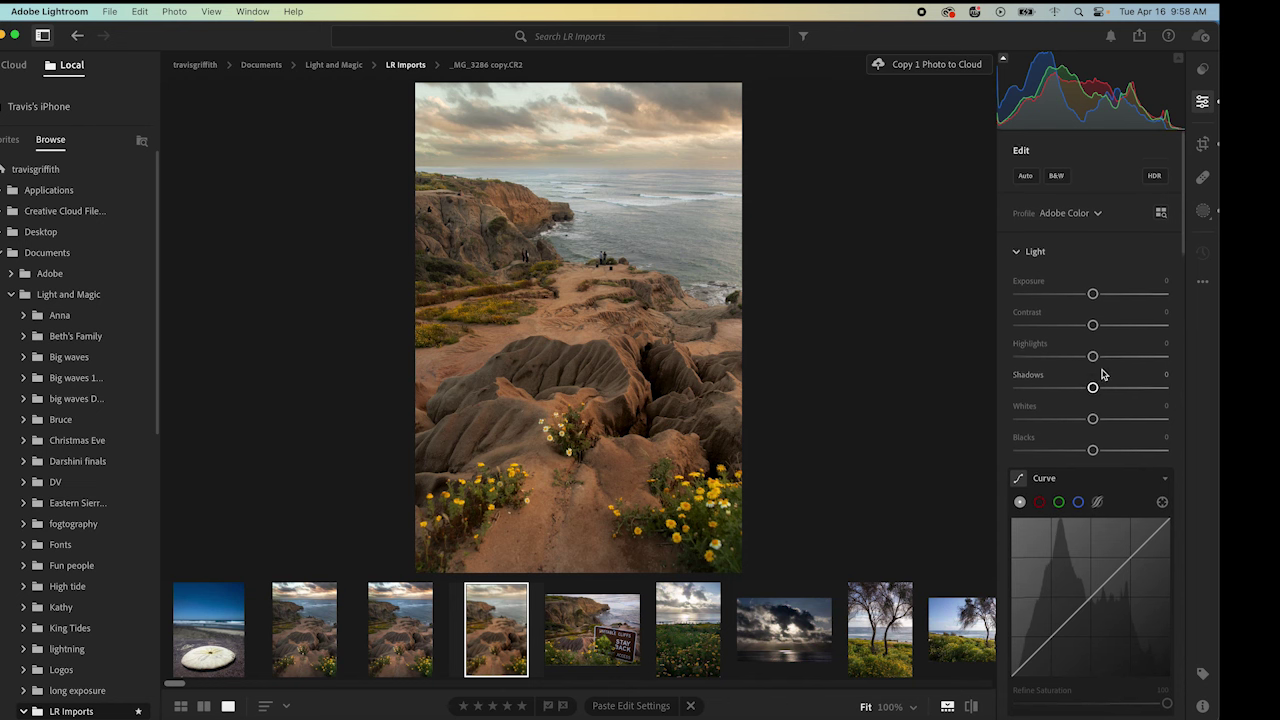
scroll(1104, 374, down, 1)
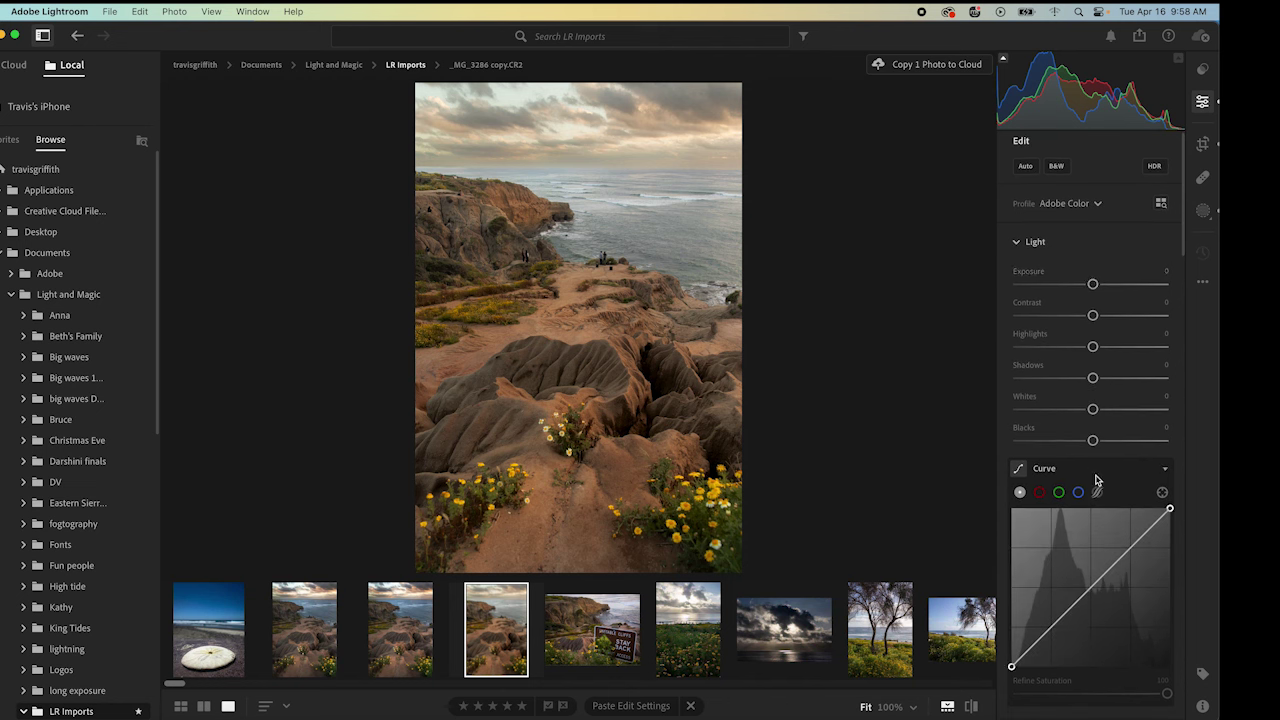
scroll(1115, 480, down, 10)
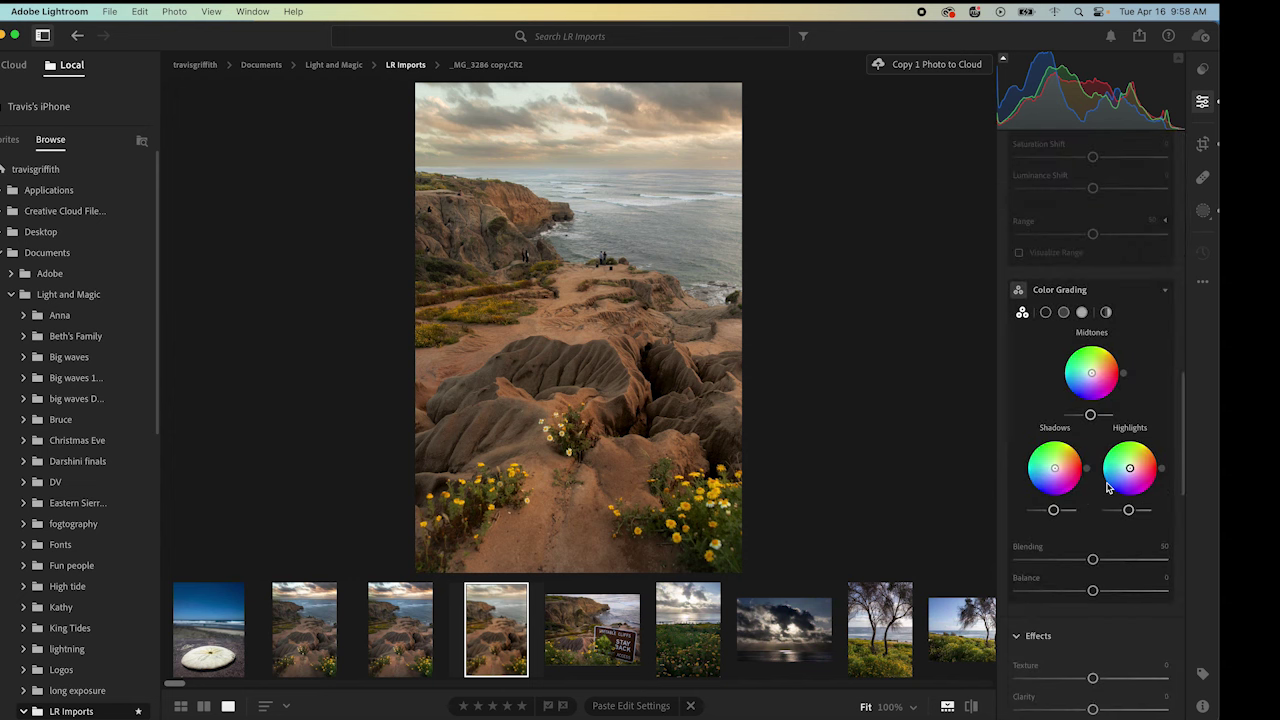
scroll(1107, 487, up, 3)
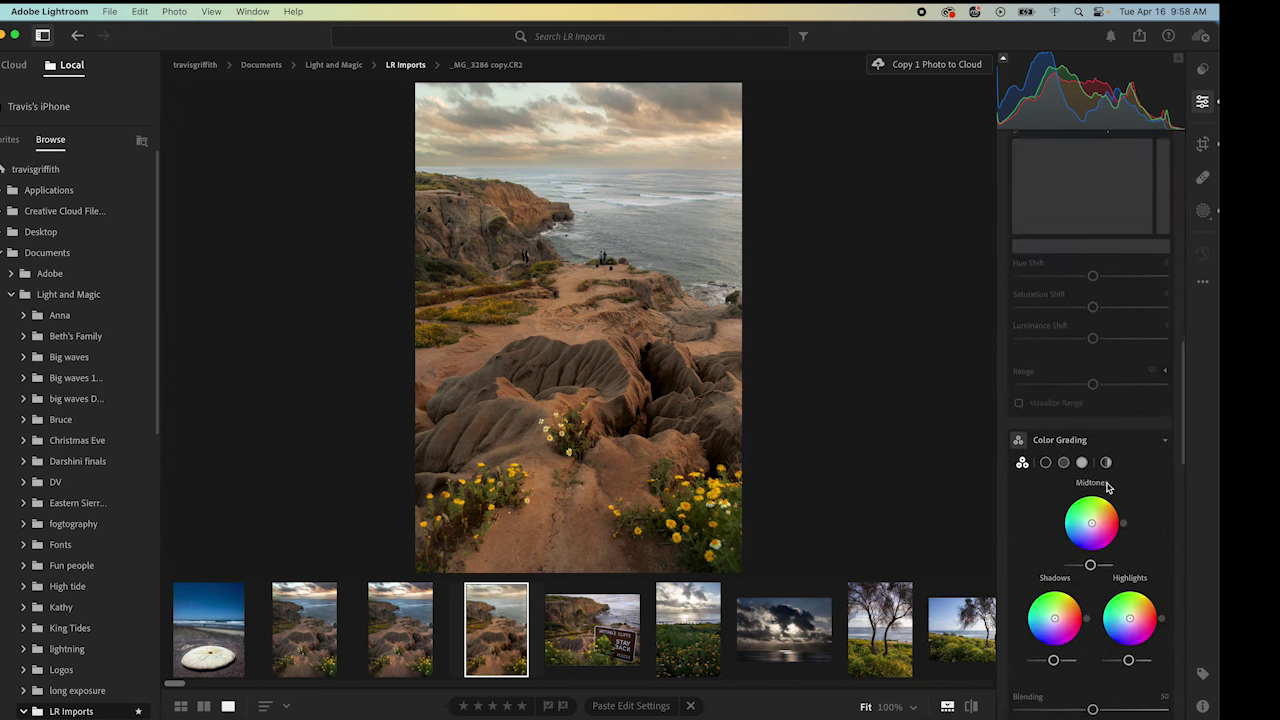
scroll(1107, 487, down, 5)
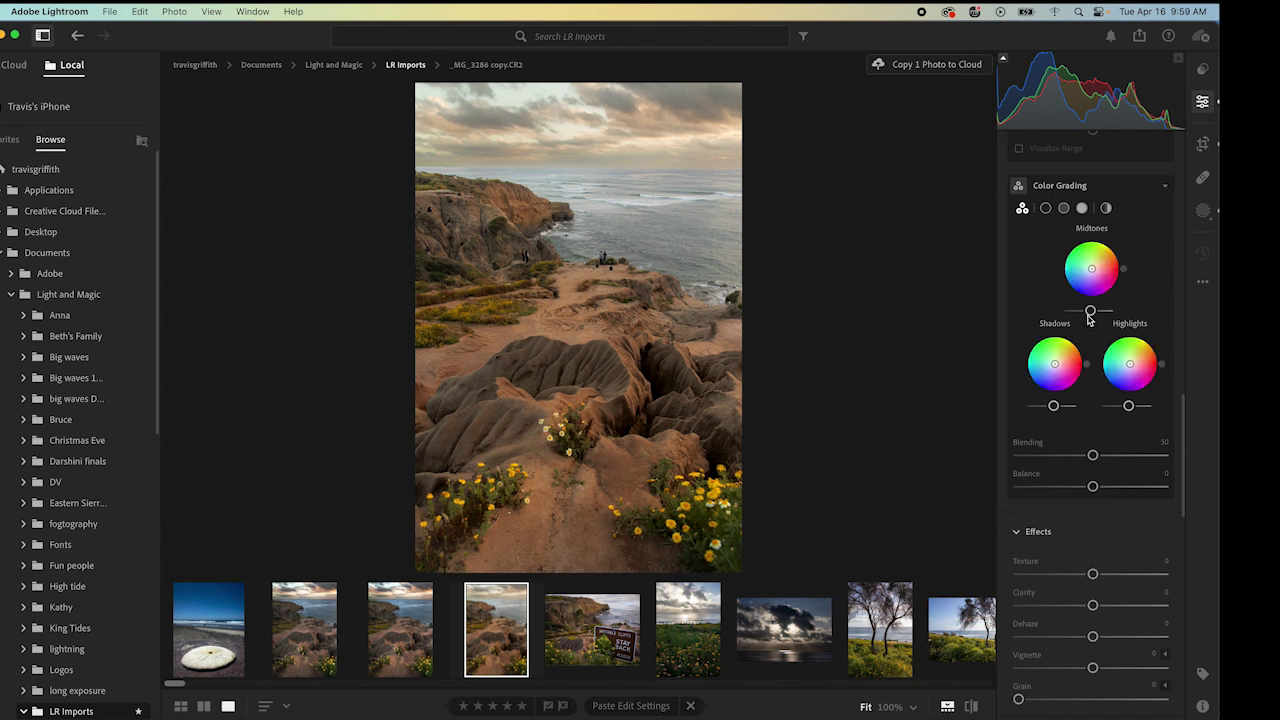
mouse_move(1090, 311)
mouse_down()
mouse_move(1101, 313)
mouse_move(1083, 312)
mouse_up()
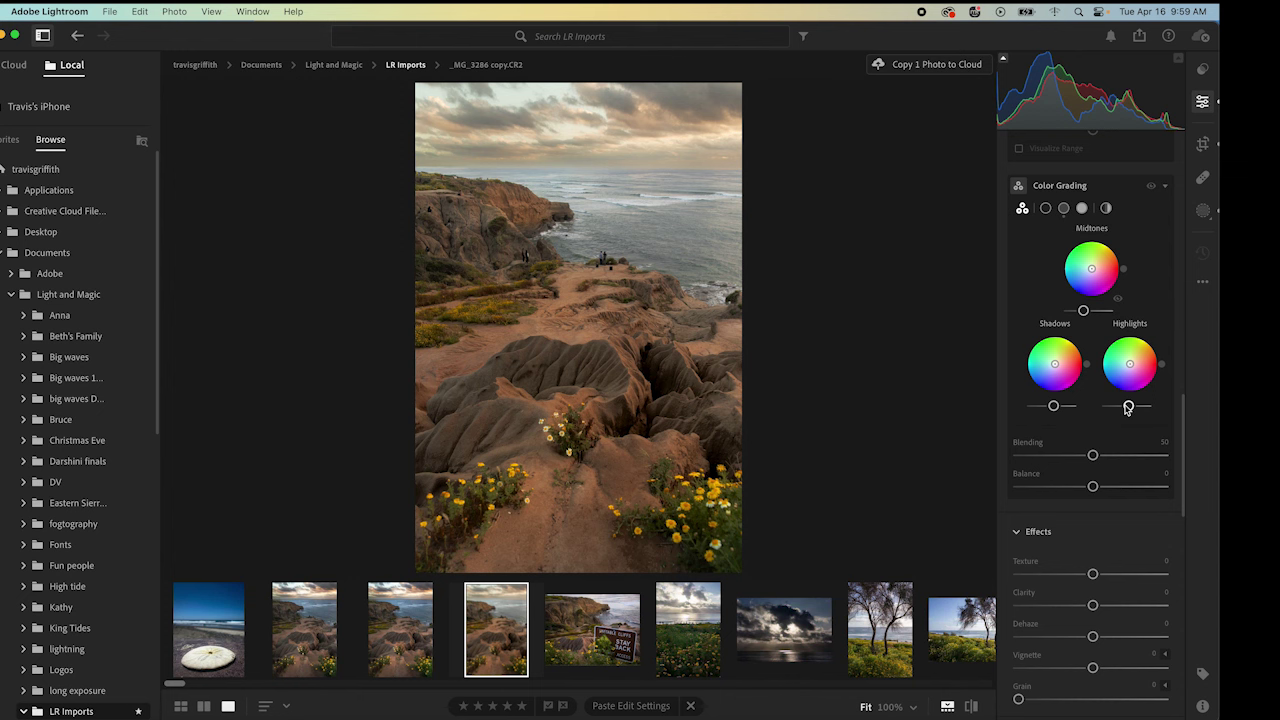
drag(1128, 407, 1137, 404)
- Set the whole photo's Clarity to -18, Dehaze to -6 and Vignette to -18
scroll(1080, 477, down, 3)
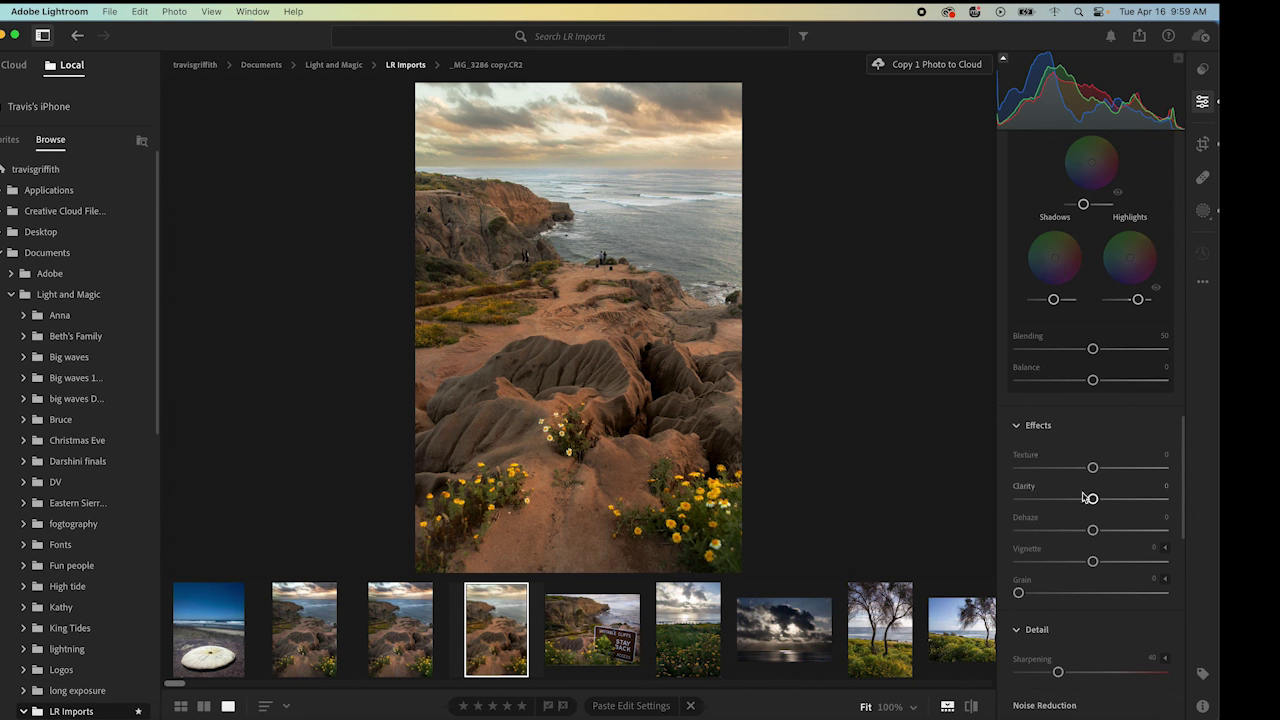
drag(1095, 502, 1137, 531)
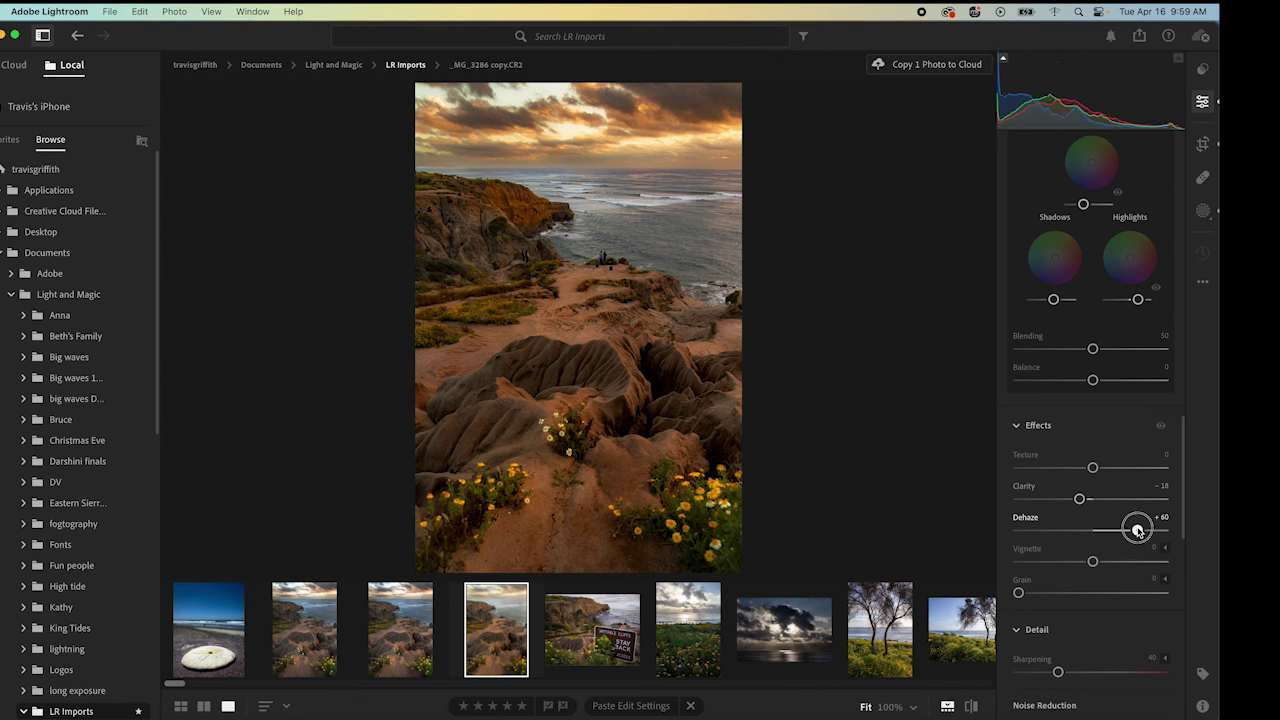
drag(1137, 531, 1089, 533)
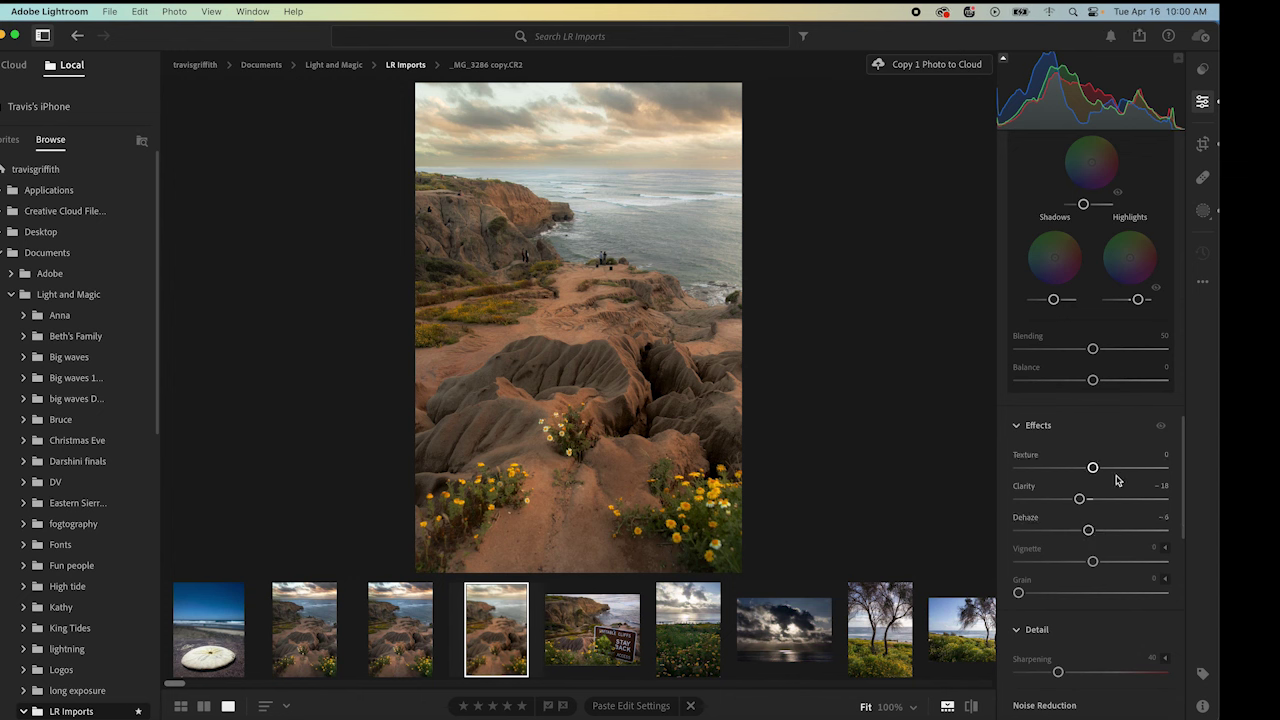
drag(1093, 562, 1079, 563)
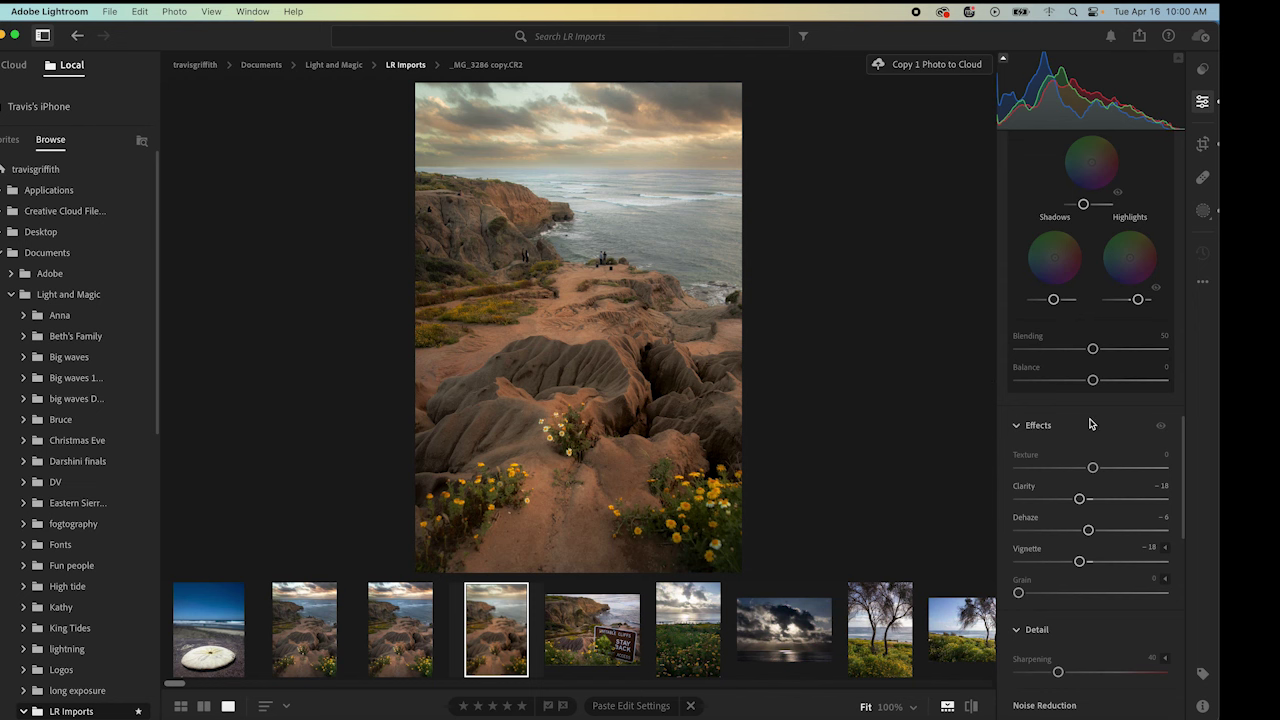
- Set the whole photo's Exposure to -0.10 and, with shadow clipping displayed, raise Blacks to +41
scroll(1090, 424, up, 10)
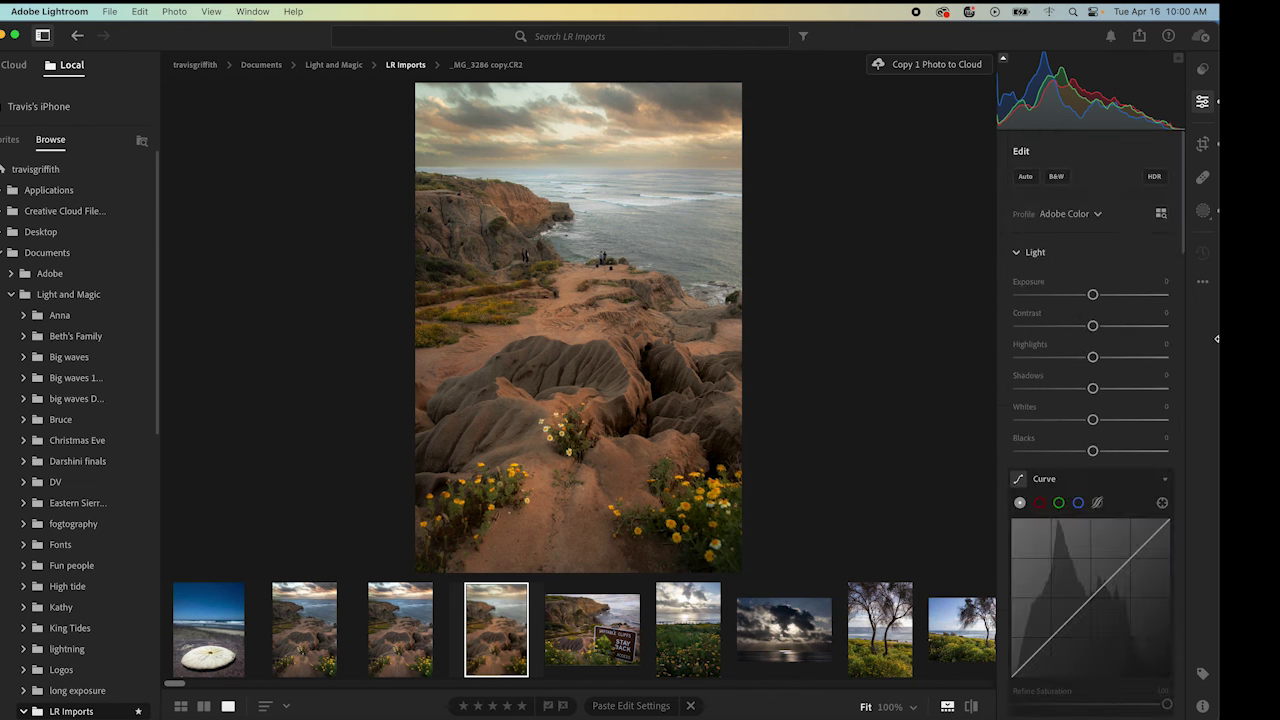
click(1093, 296)
drag(1093, 296, 1090, 297)
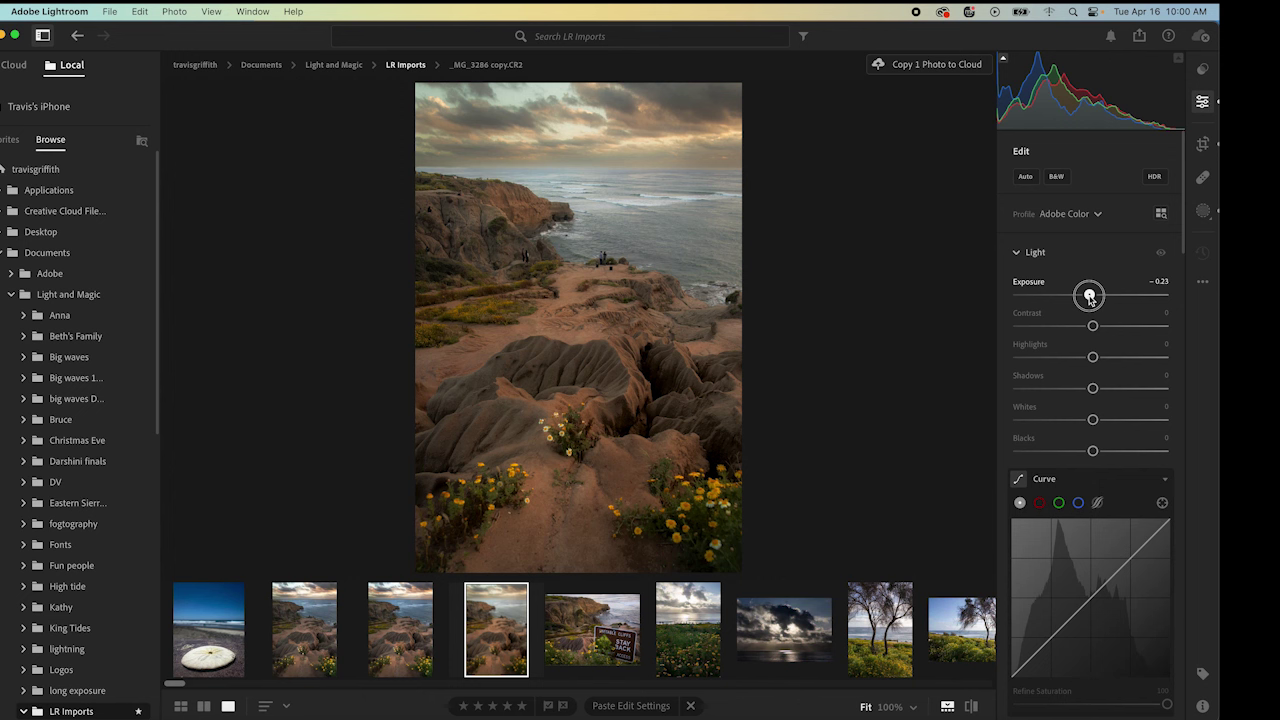
drag(1090, 297, 1091, 296)
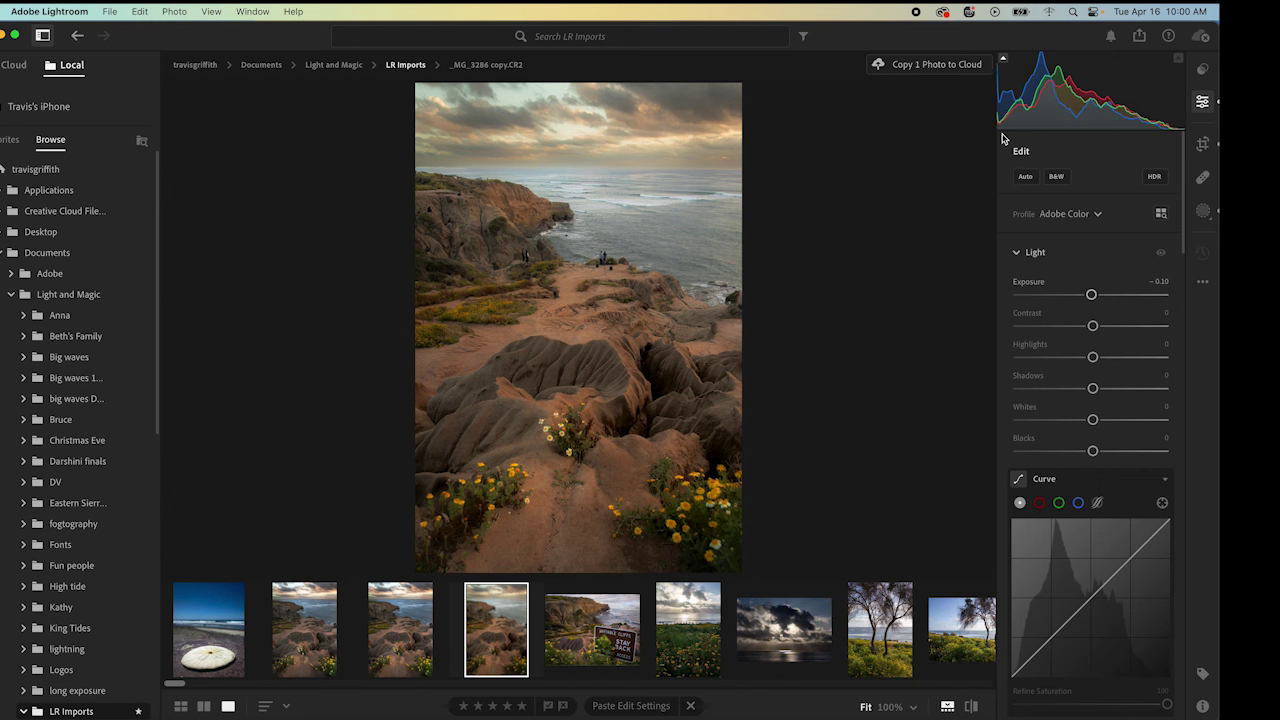
click(1004, 60)
drag(1093, 453, 1125, 457)
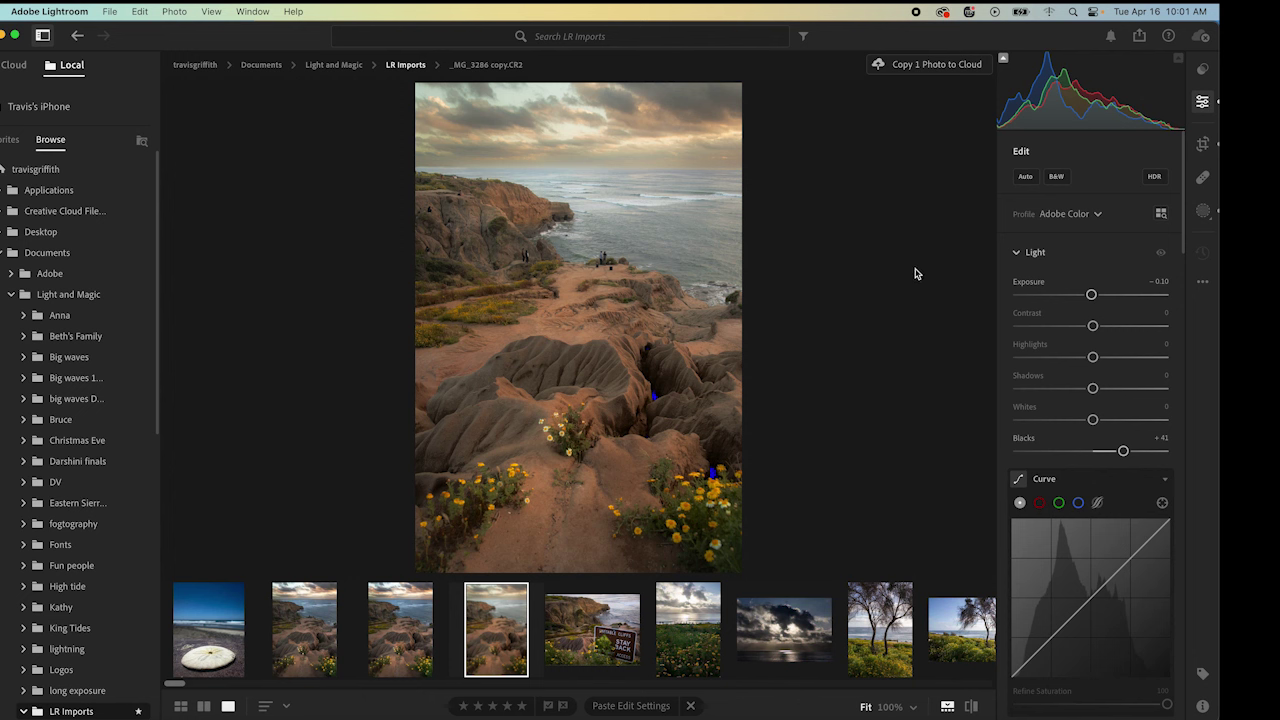
- Send the edited coastal photo to Photoshop for further editing
click(606, 264)
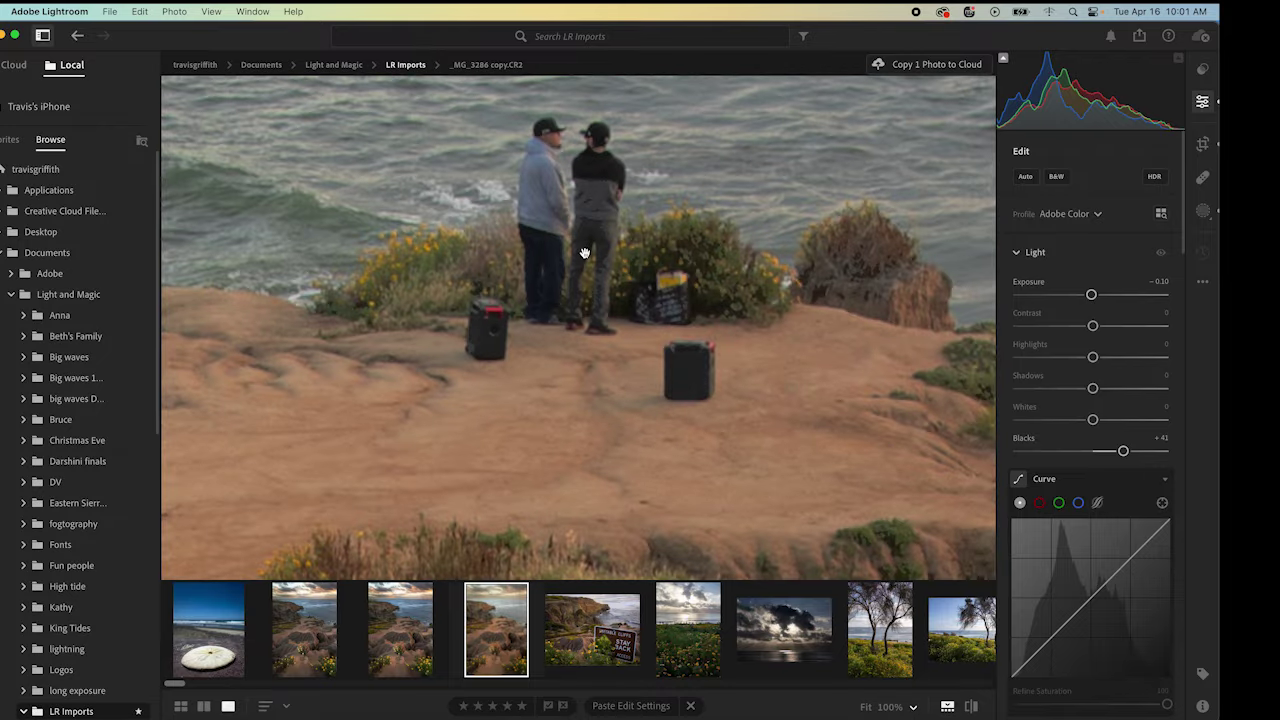
click(585, 253)
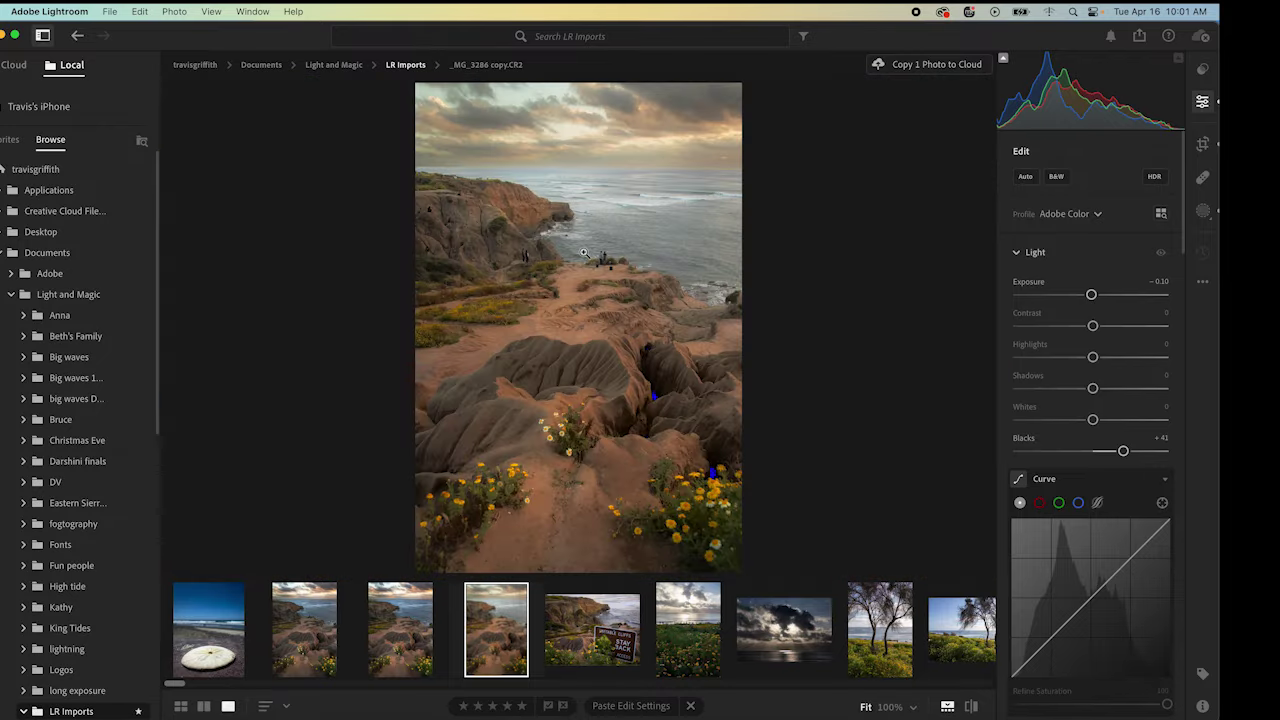
click(527, 261)
click(520, 244)
right_click(506, 619)
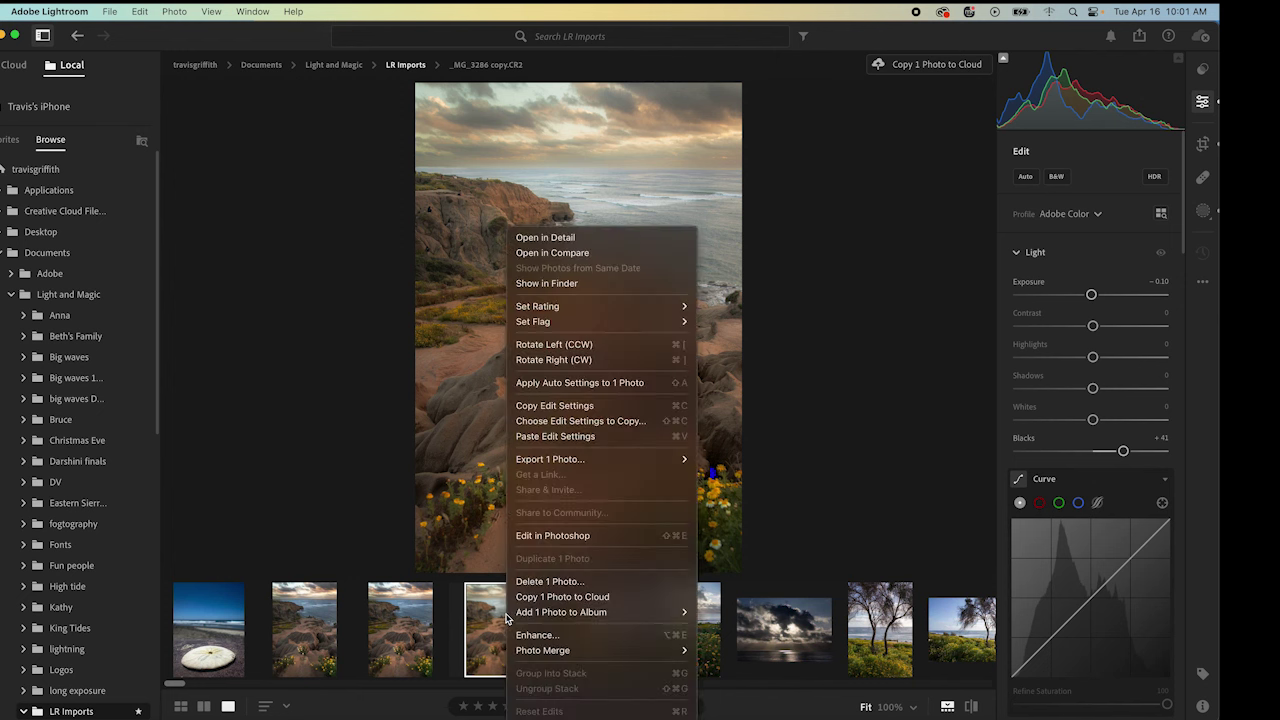
click(570, 535)
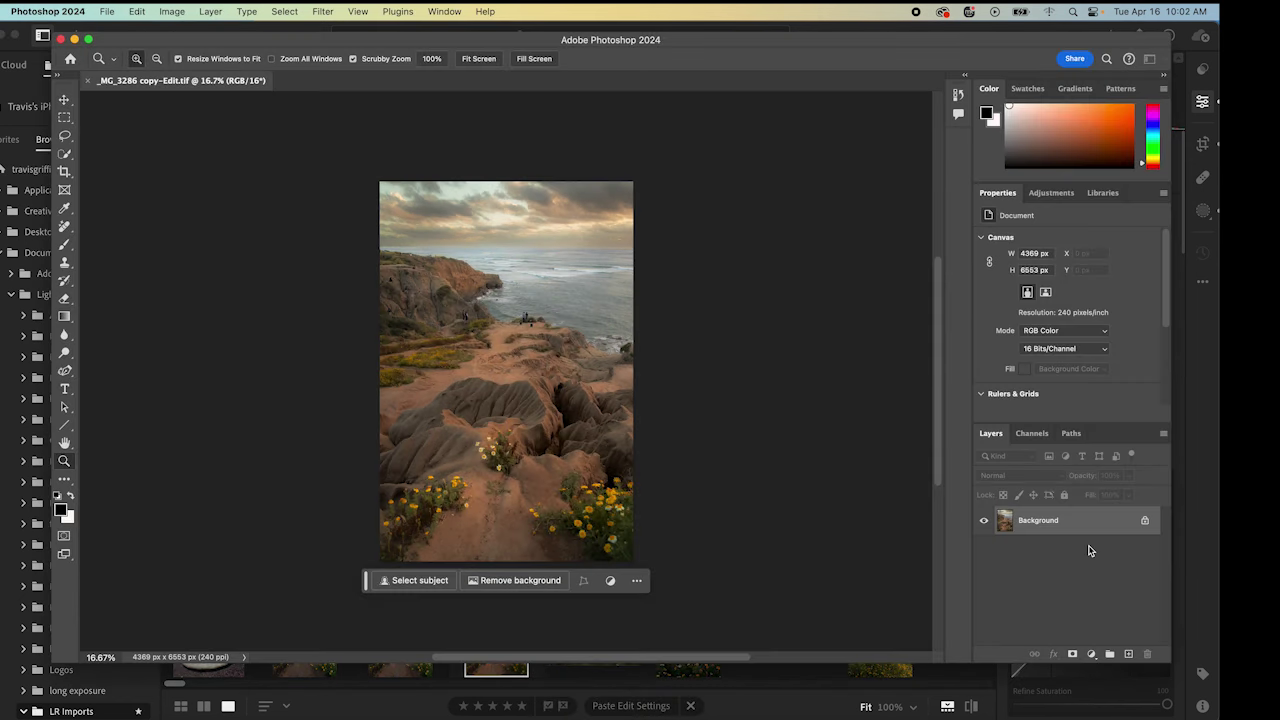
- Unlock the Background layer and paint out the two men standing at the cliff edge with the Remove tool at size 40
click(1145, 522)
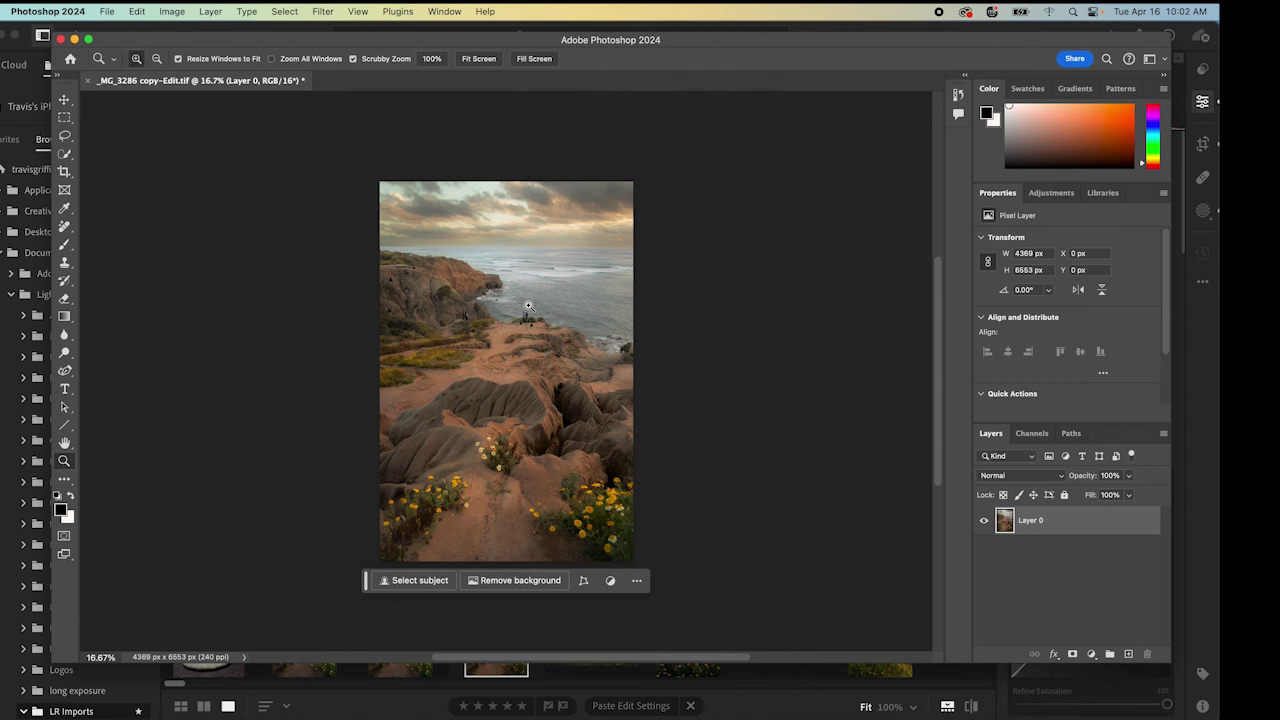
click(527, 326)
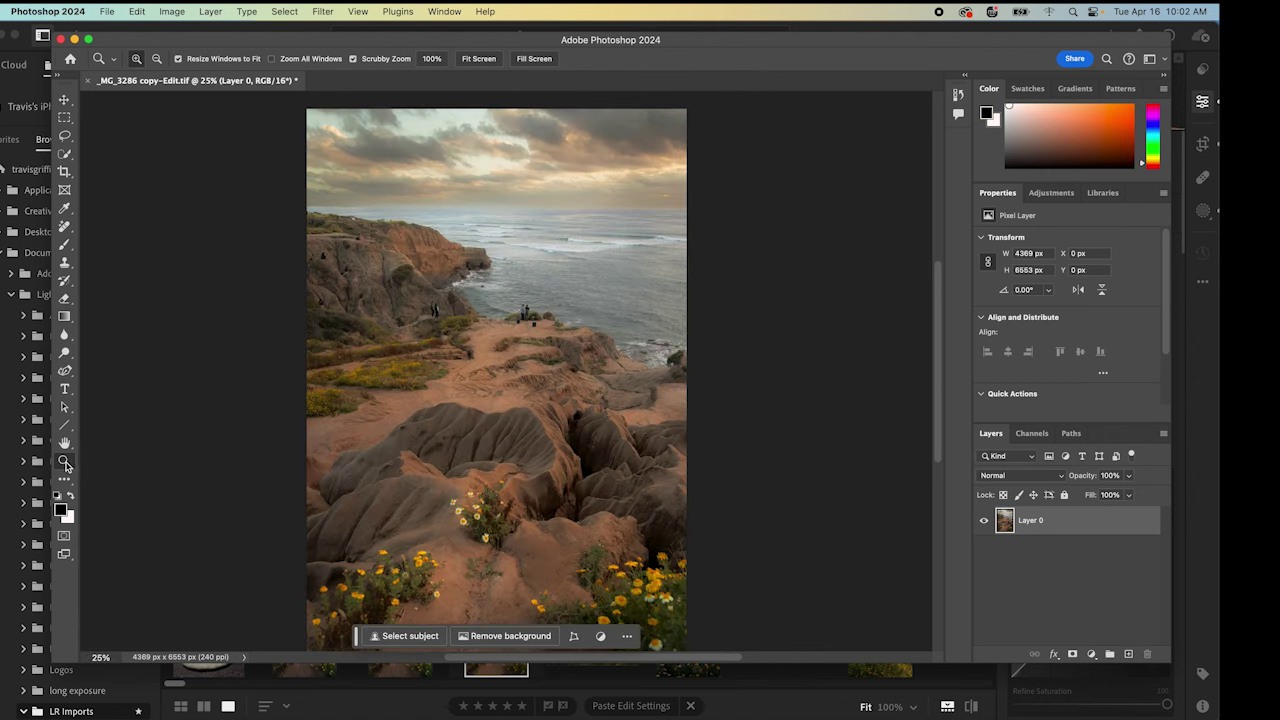
triple_click(527, 318)
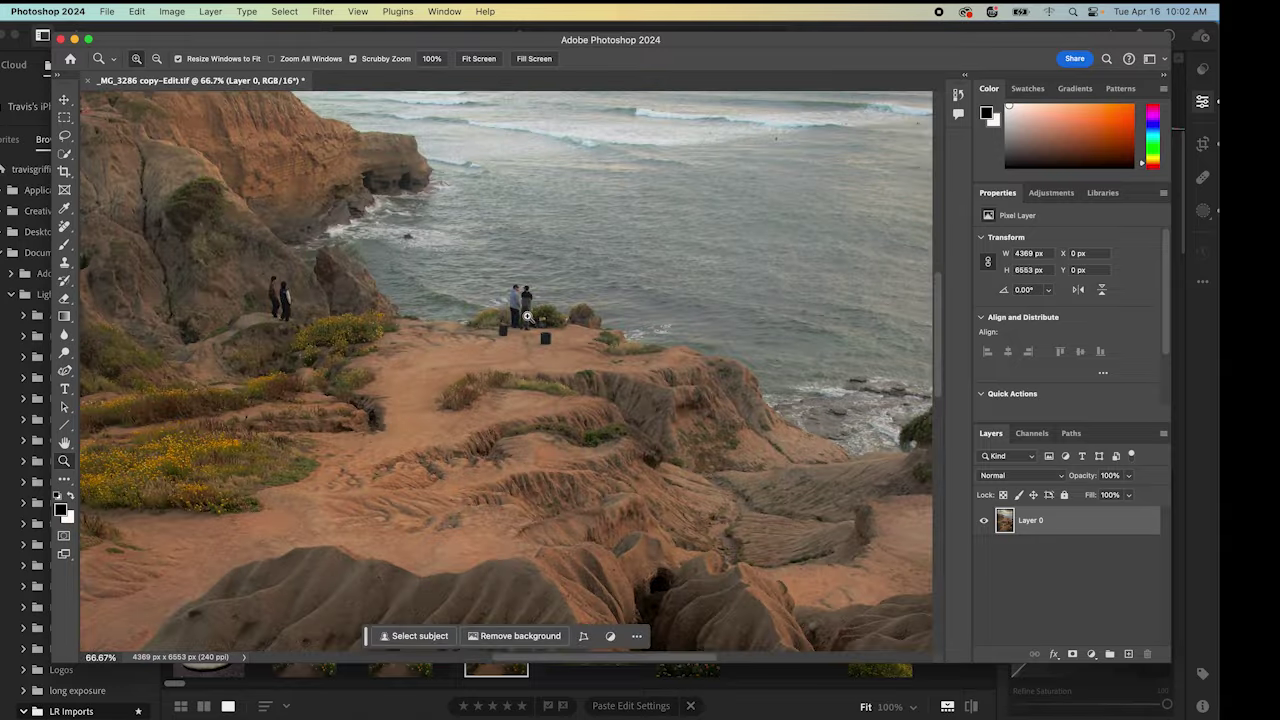
double_click(527, 318)
scroll(527, 318, up, 1)
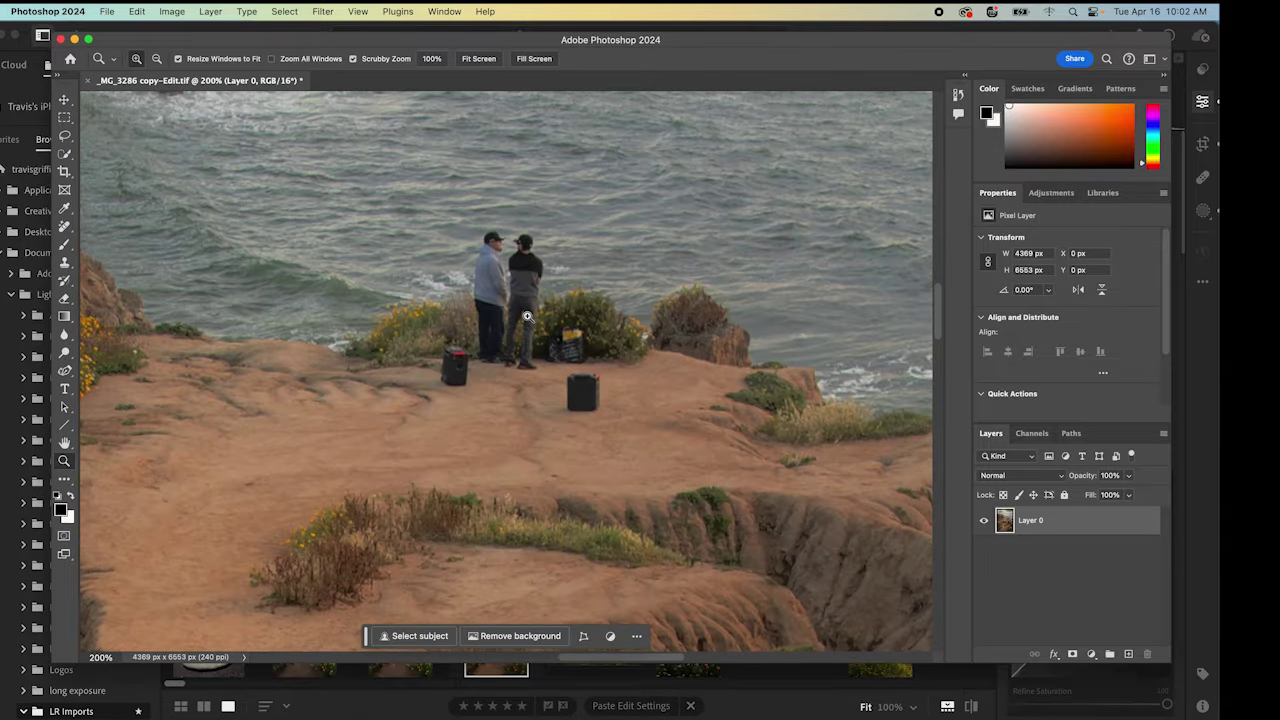
click(527, 318)
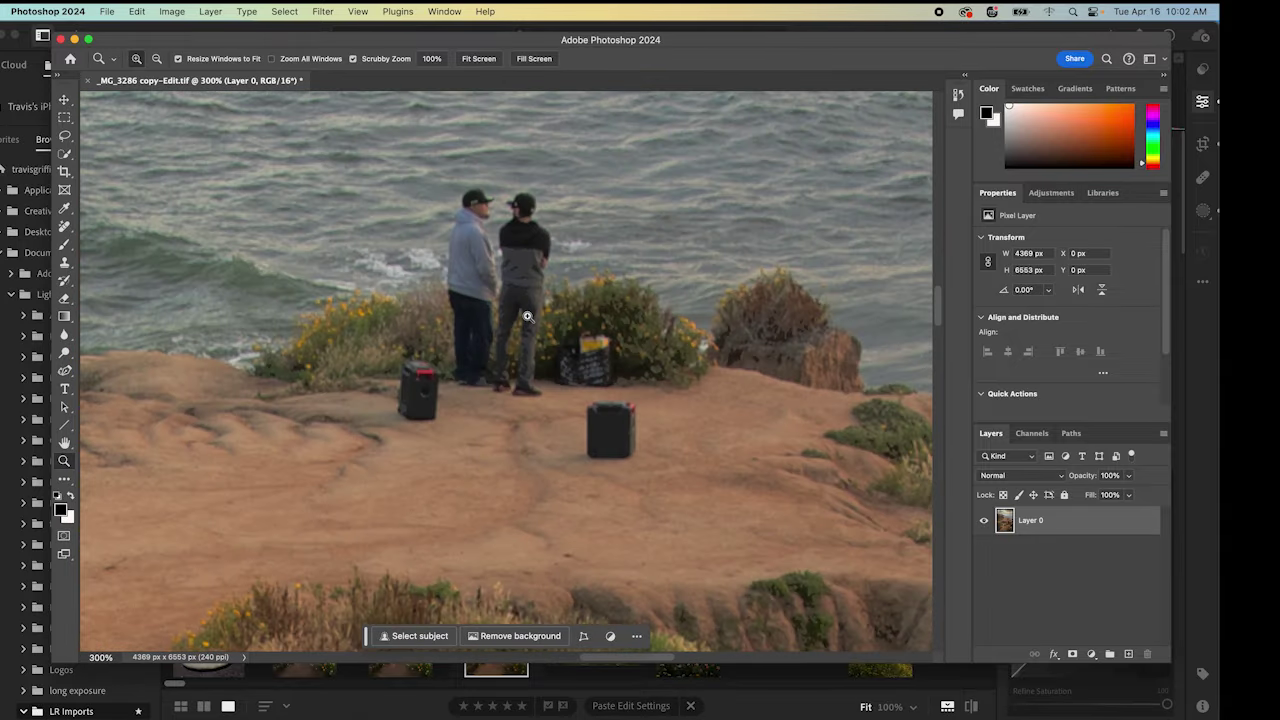
click(64, 228)
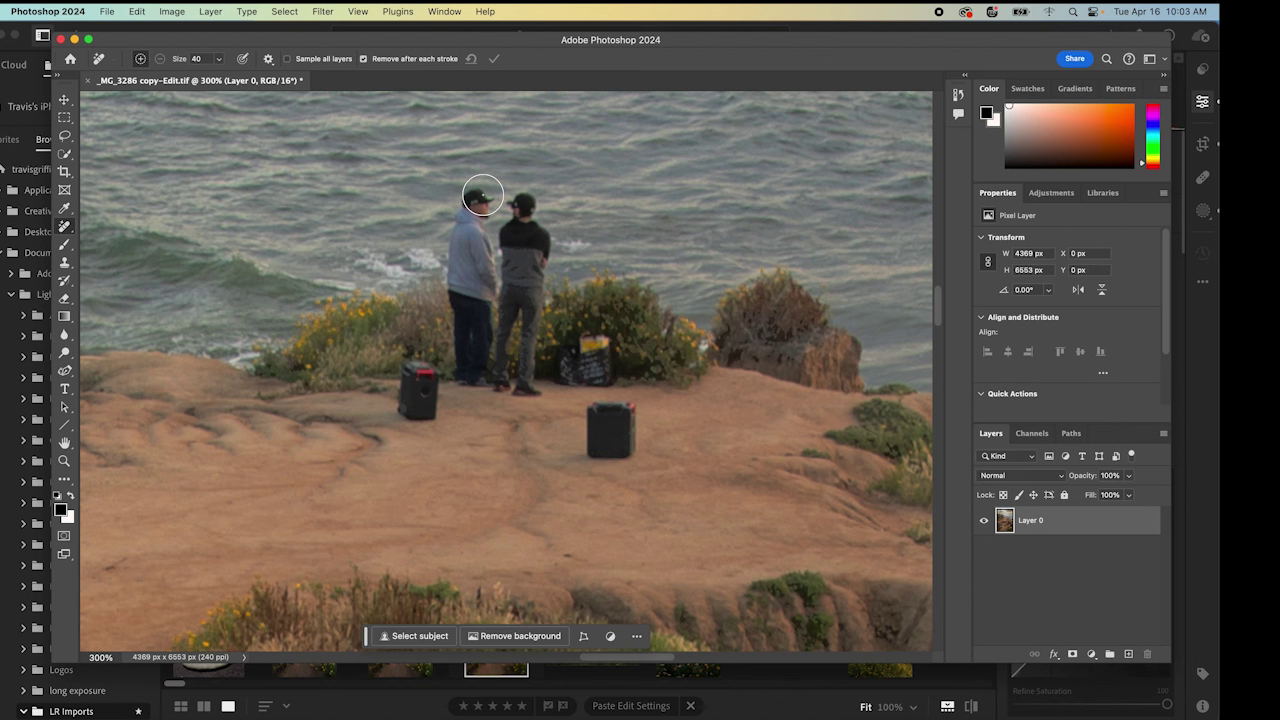
key(])
key(bracketleft)
mouse_move(469, 200)
mouse_down()
mouse_move(465, 364)
mouse_move(518, 378)
mouse_up()
mouse_move(525, 378)
mouse_down()
mouse_move(535, 236)
mouse_move(532, 210)
mouse_move(506, 192)
mouse_move(483, 217)
mouse_move(493, 345)
mouse_move(498, 212)
mouse_move(485, 291)
mouse_up()
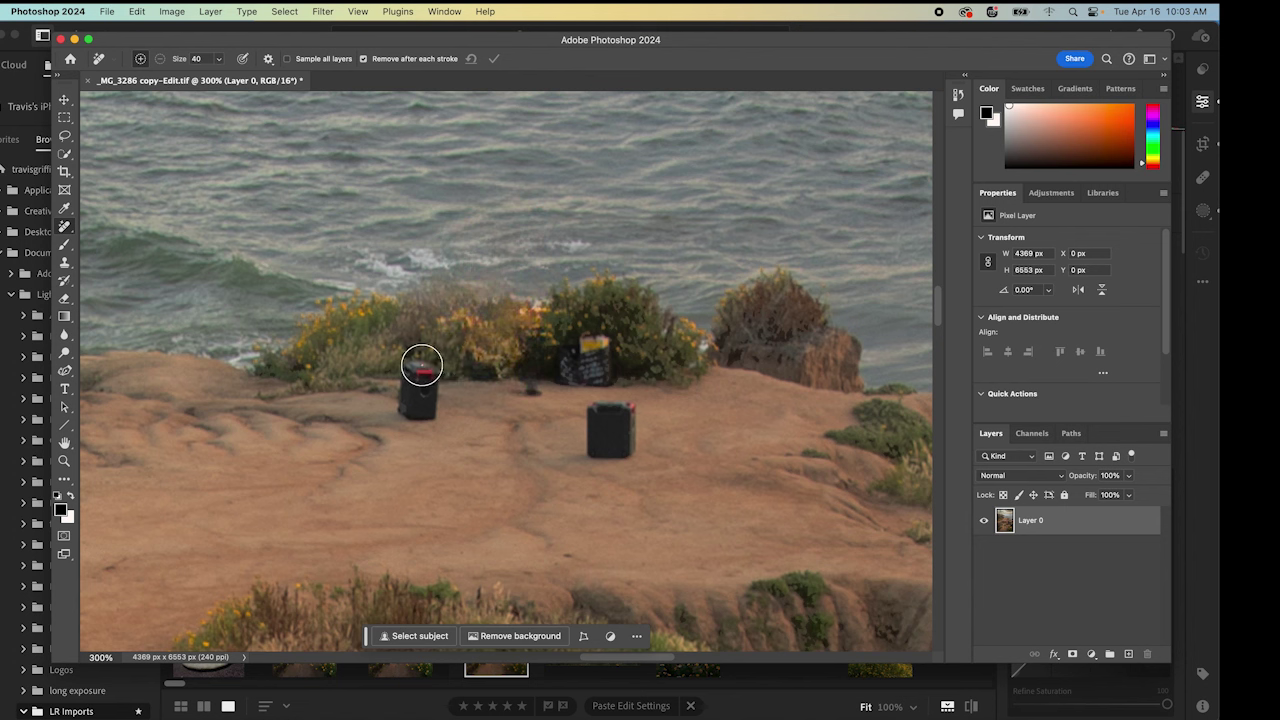
- Remove the two black speakers from the dirt ledge and the bag in front of the bush
mouse_move(421, 362)
mouse_down()
mouse_move(409, 403)
mouse_move(420, 408)
mouse_up()
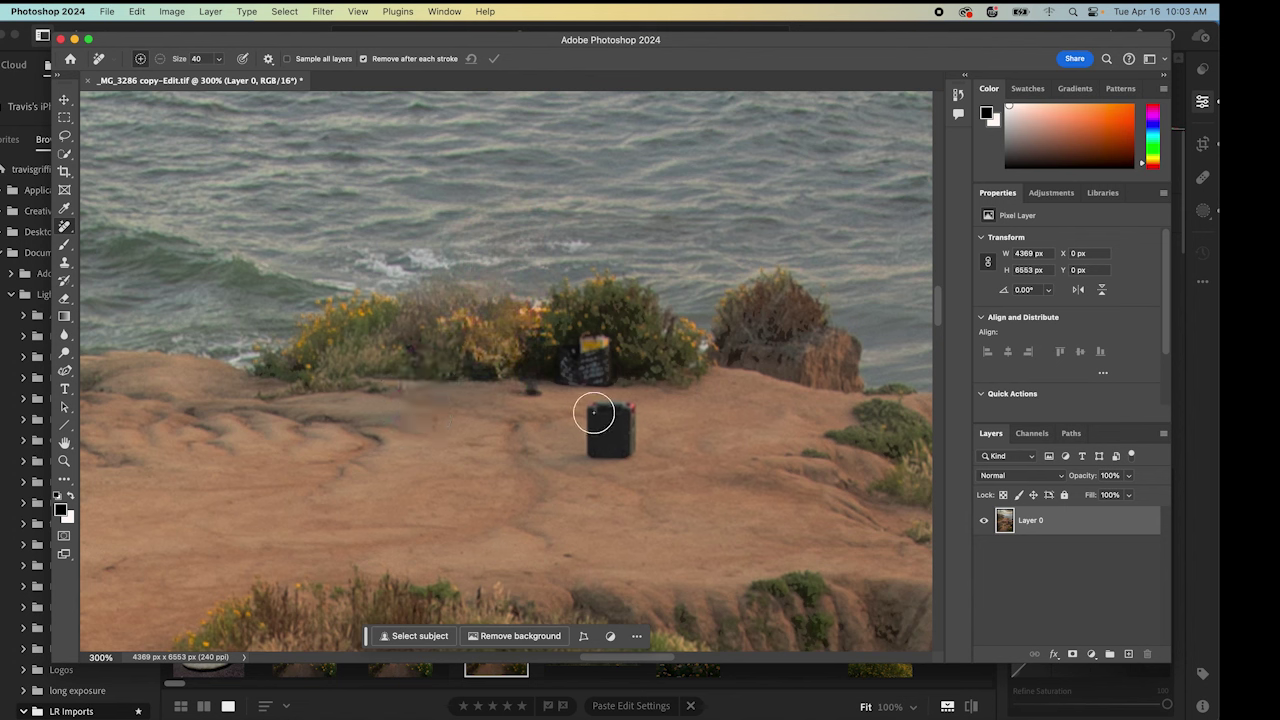
mouse_move(594, 414)
mouse_down()
mouse_move(608, 410)
mouse_move(629, 437)
mouse_move(600, 440)
mouse_up()
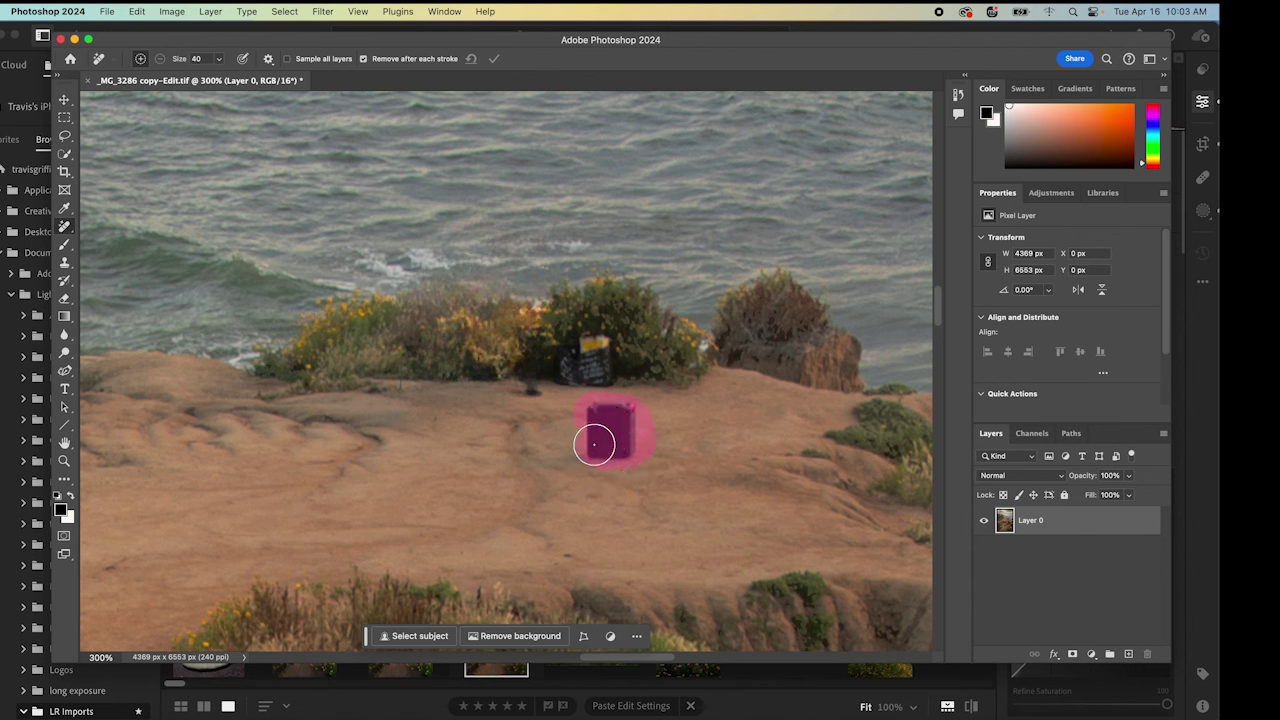
mouse_move(582, 345)
mouse_down()
mouse_move(594, 343)
mouse_move(574, 368)
mouse_up()
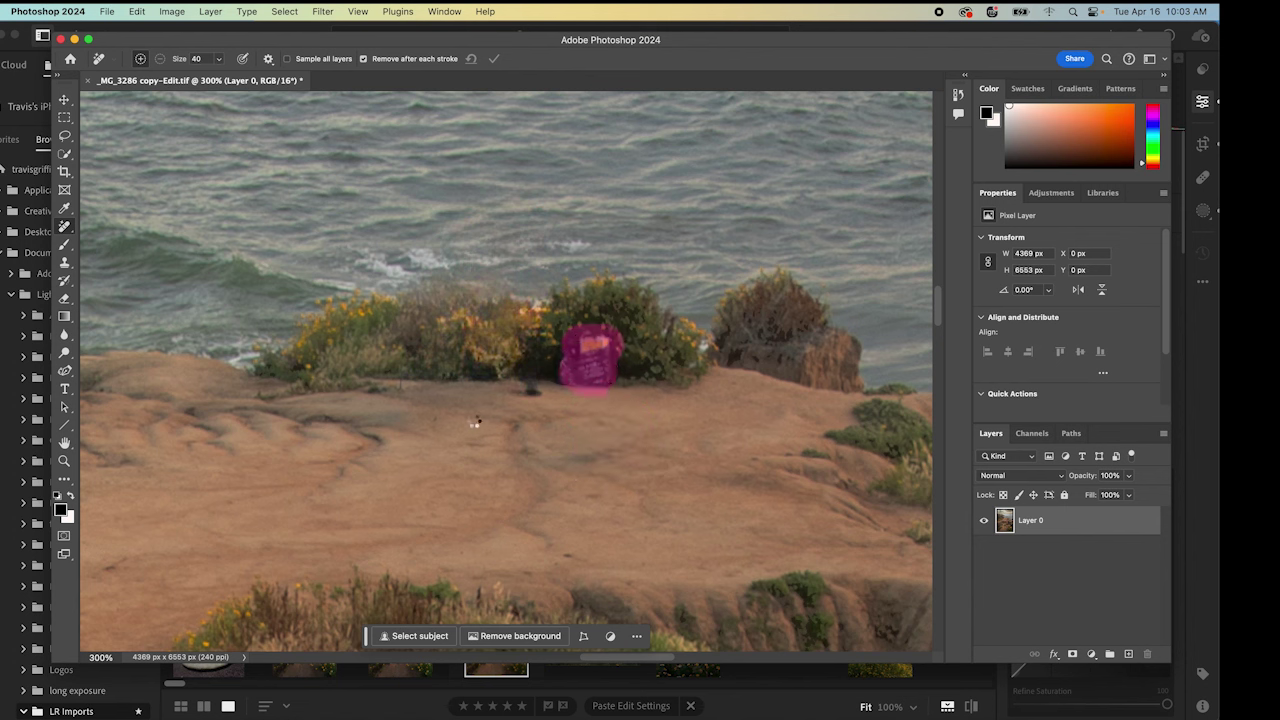
- Remove the two people walking on the path below the cliff beside the yellow flowers
scroll(470, 420, left, 10)
scroll(470, 420, up, 5)
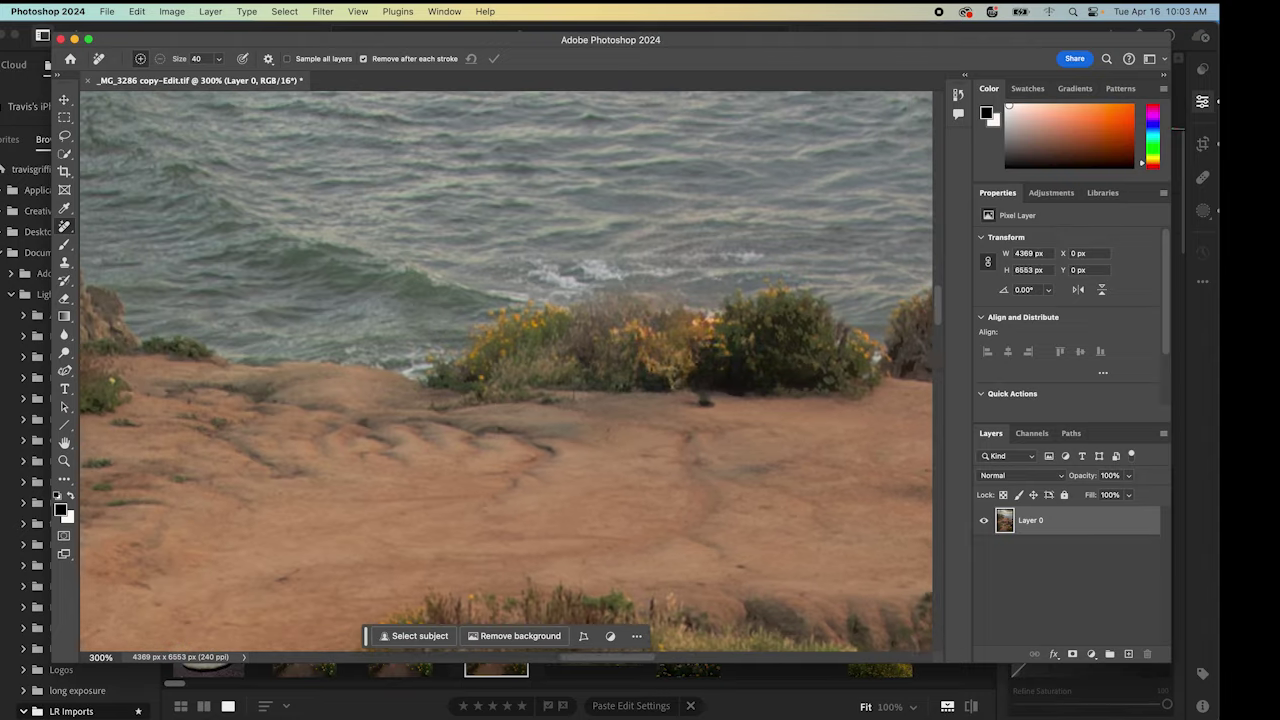
scroll(470, 420, left, 10)
scroll(470, 420, up, 3)
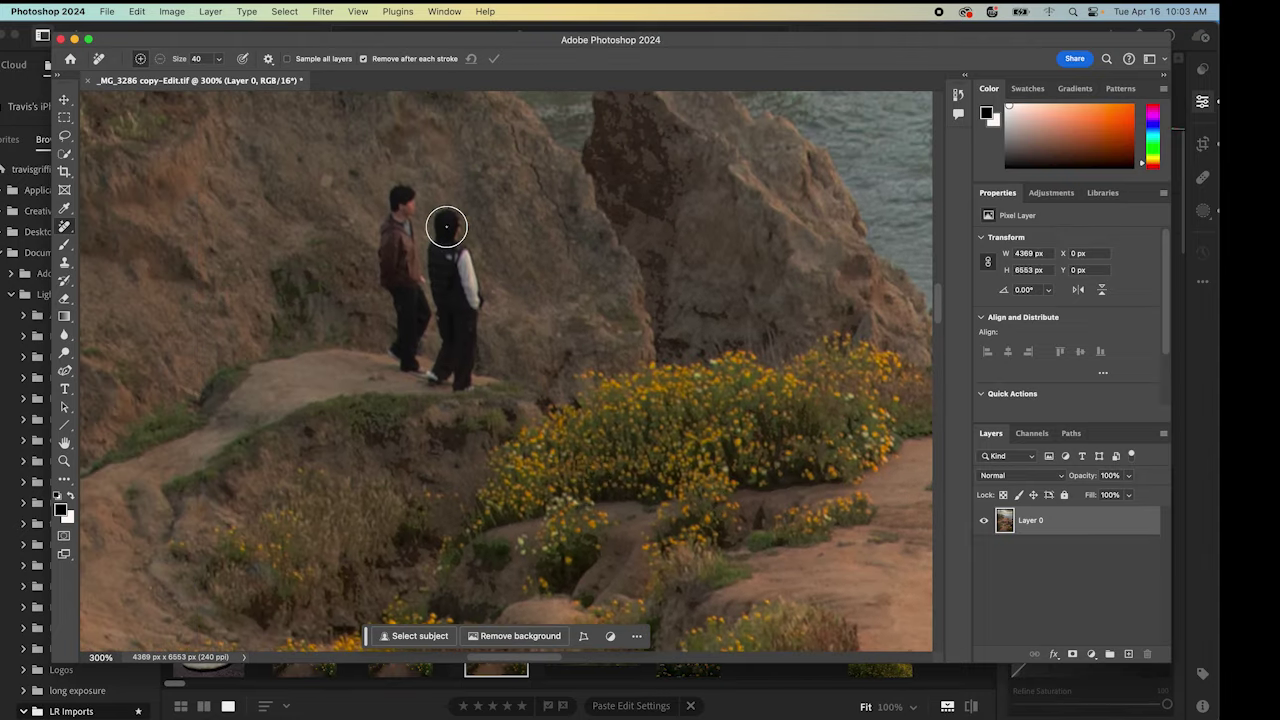
mouse_move(445, 222)
mouse_down()
mouse_move(434, 314)
mouse_move(450, 378)
mouse_move(471, 277)
mouse_move(451, 240)
mouse_move(393, 205)
mouse_move(391, 329)
mouse_move(414, 357)
mouse_move(420, 257)
mouse_move(406, 239)
mouse_move(443, 318)
mouse_up()
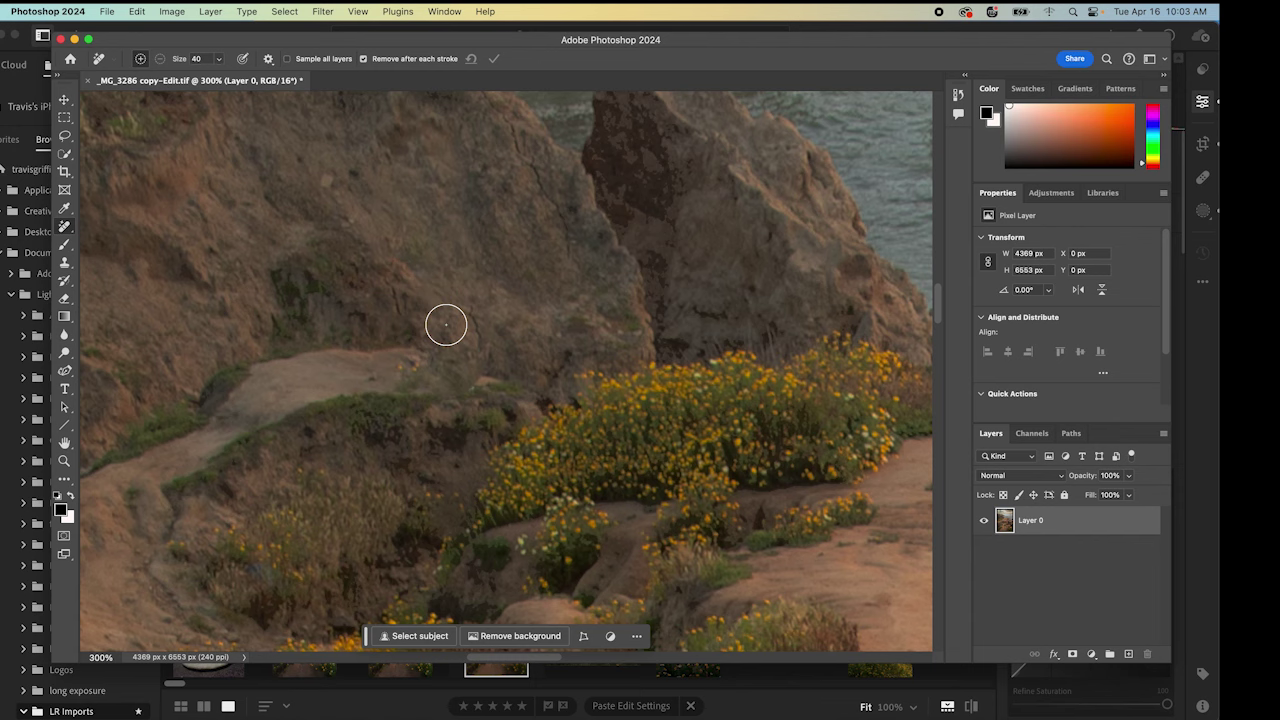
- Remove the person in a black top standing behind the bushes near the photo's left edge
scroll(446, 325, up, 5)
scroll(446, 325, left, 8)
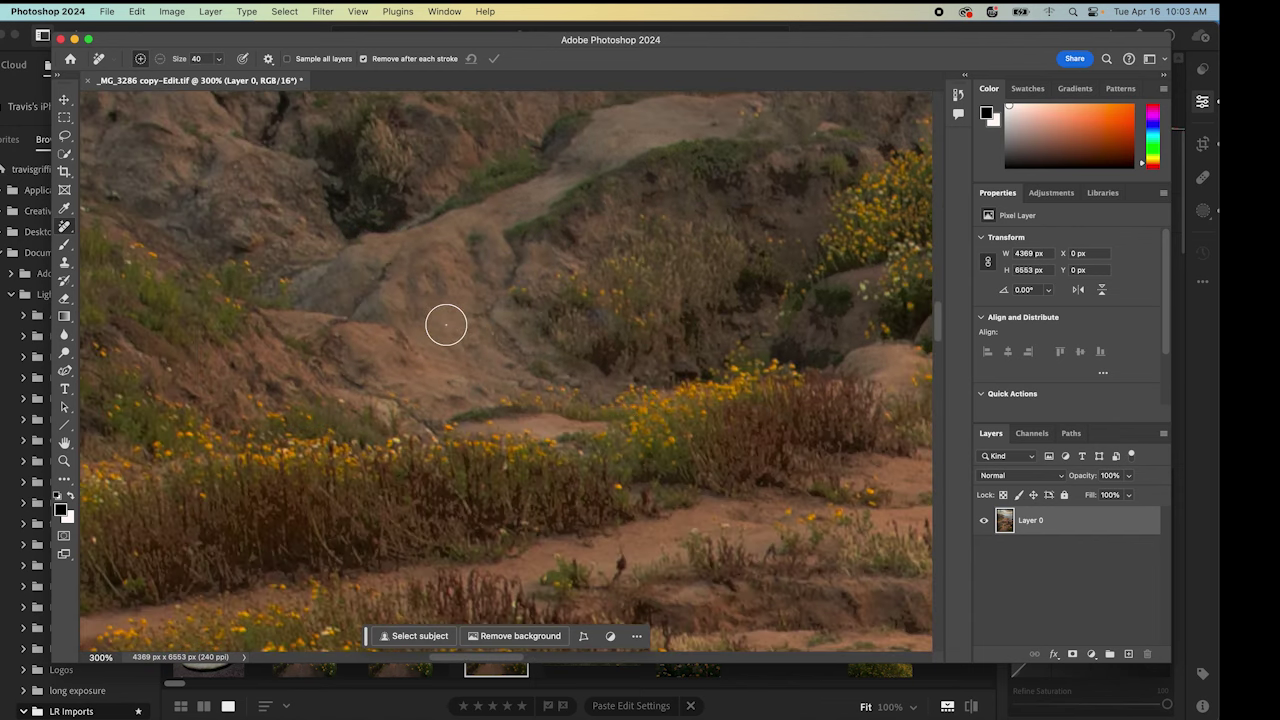
scroll(446, 325, left, 10)
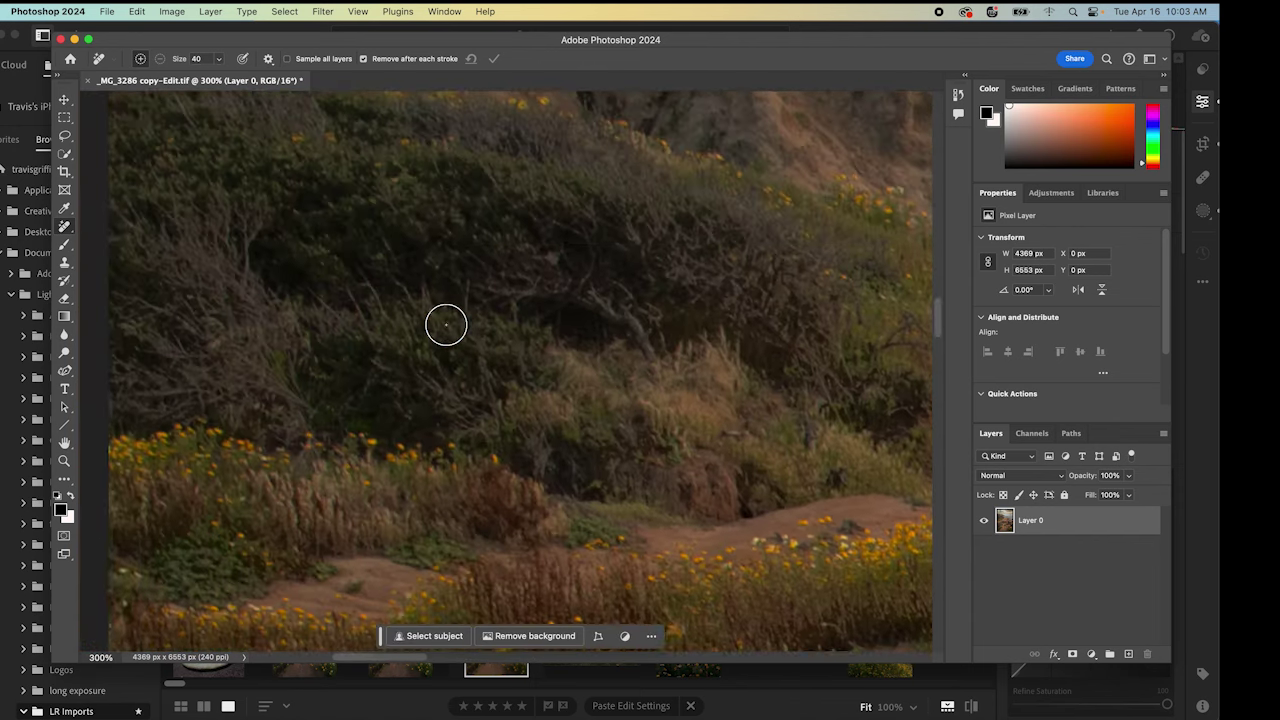
scroll(446, 325, up, 8)
scroll(446, 325, left, 6)
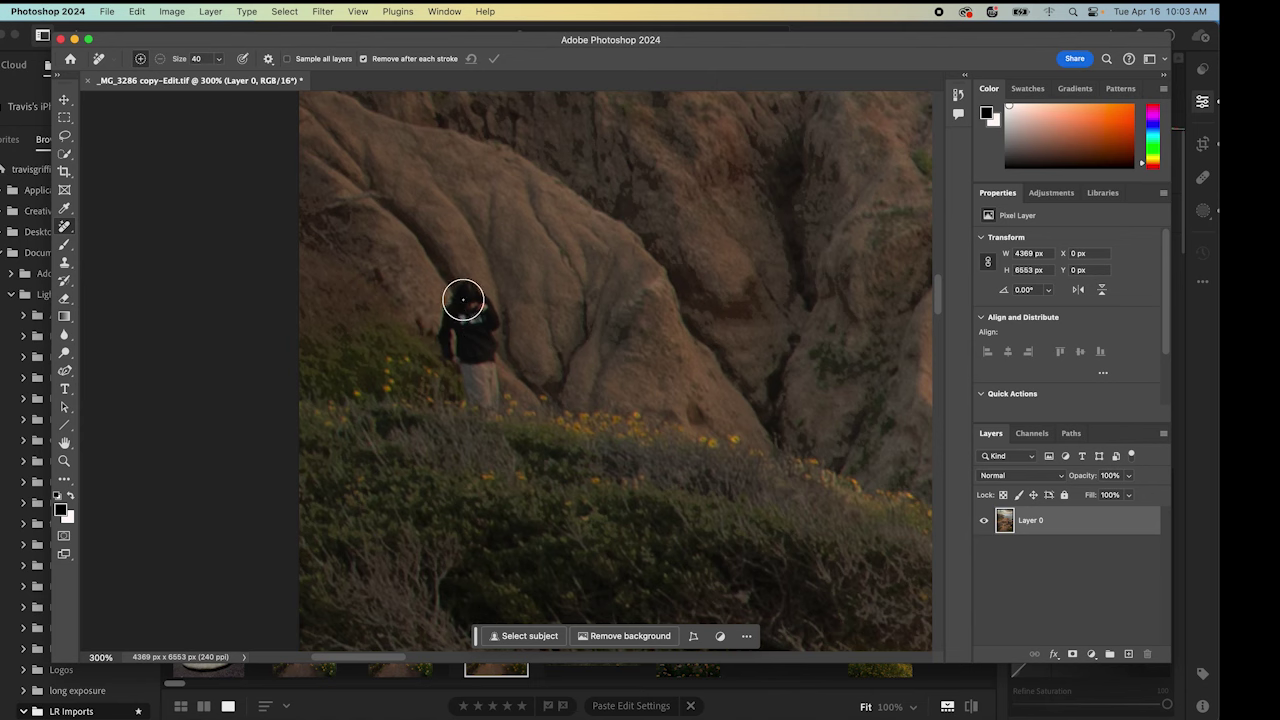
mouse_move(448, 356)
mouse_down()
mouse_move(485, 397)
mouse_move(496, 373)
mouse_move(481, 307)
mouse_move(467, 374)
mouse_up()
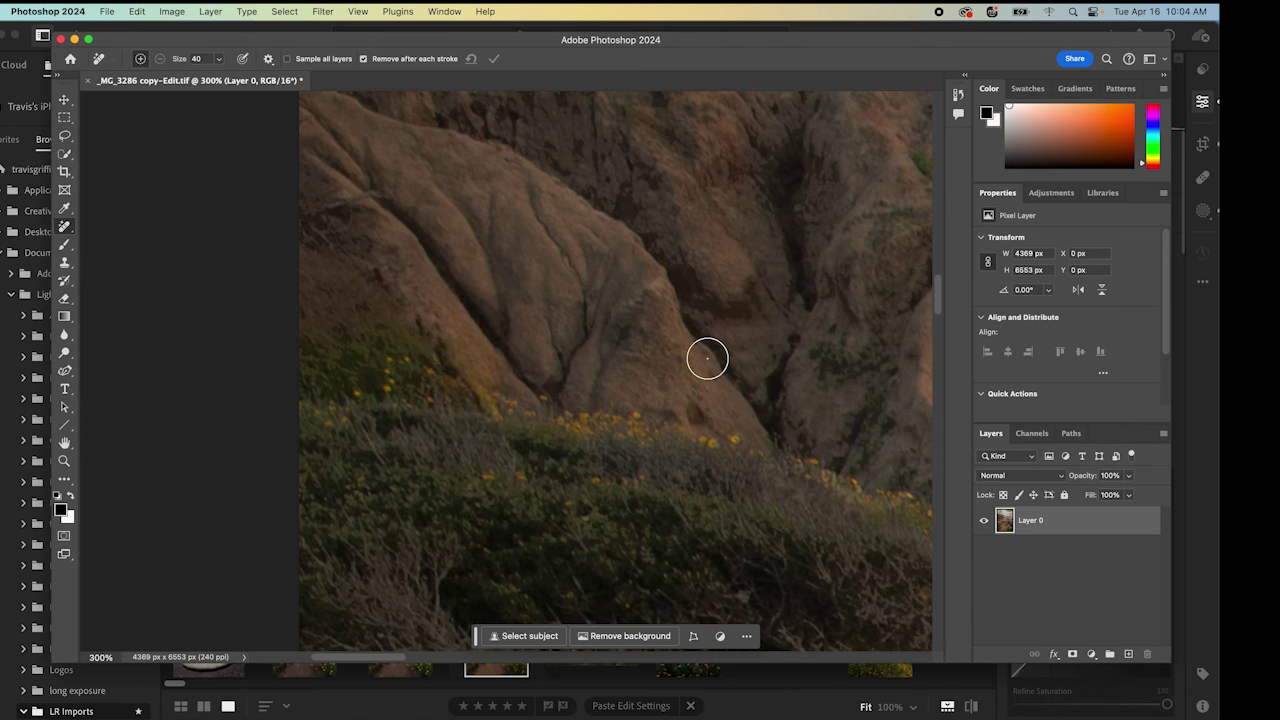
- Remove the person climbing the cliff face and the person in dark clothes crouching on the rock above
scroll(707, 358, right, 6)
scroll(707, 358, up, 2)
scroll(707, 358, up, 10)
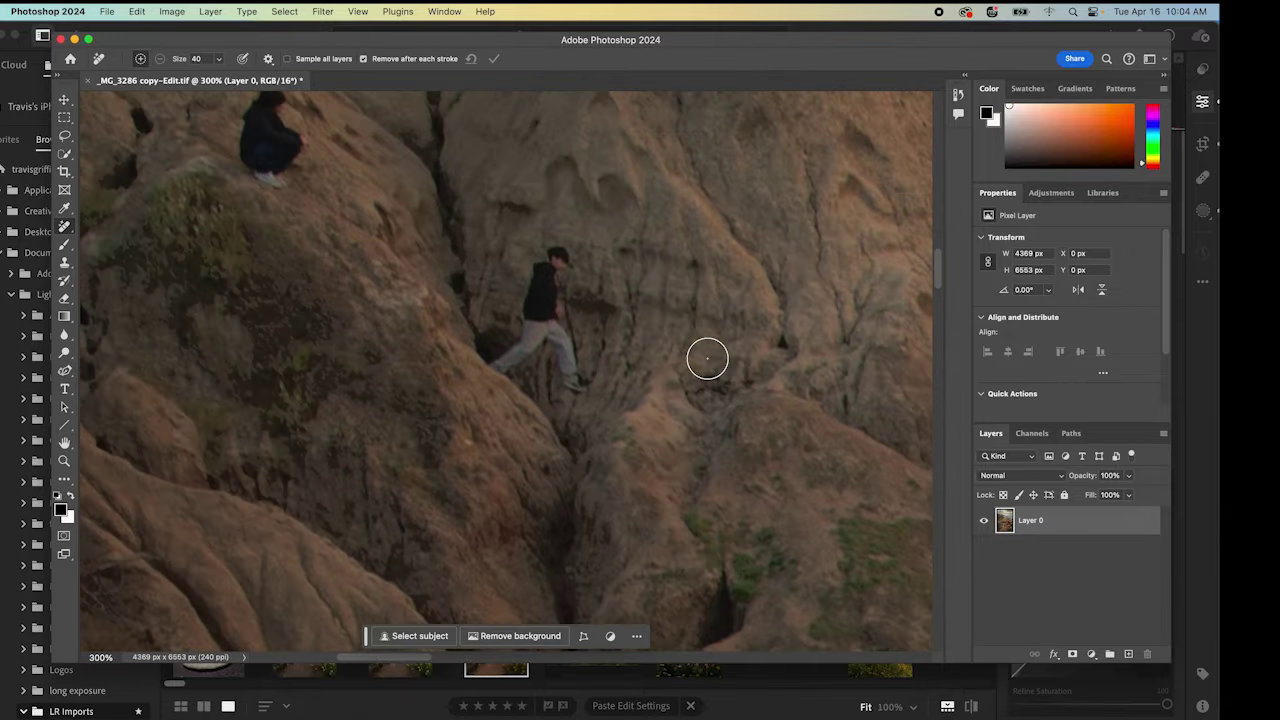
mouse_move(563, 271)
mouse_down()
mouse_move(499, 379)
mouse_move(558, 331)
mouse_move(576, 394)
mouse_up()
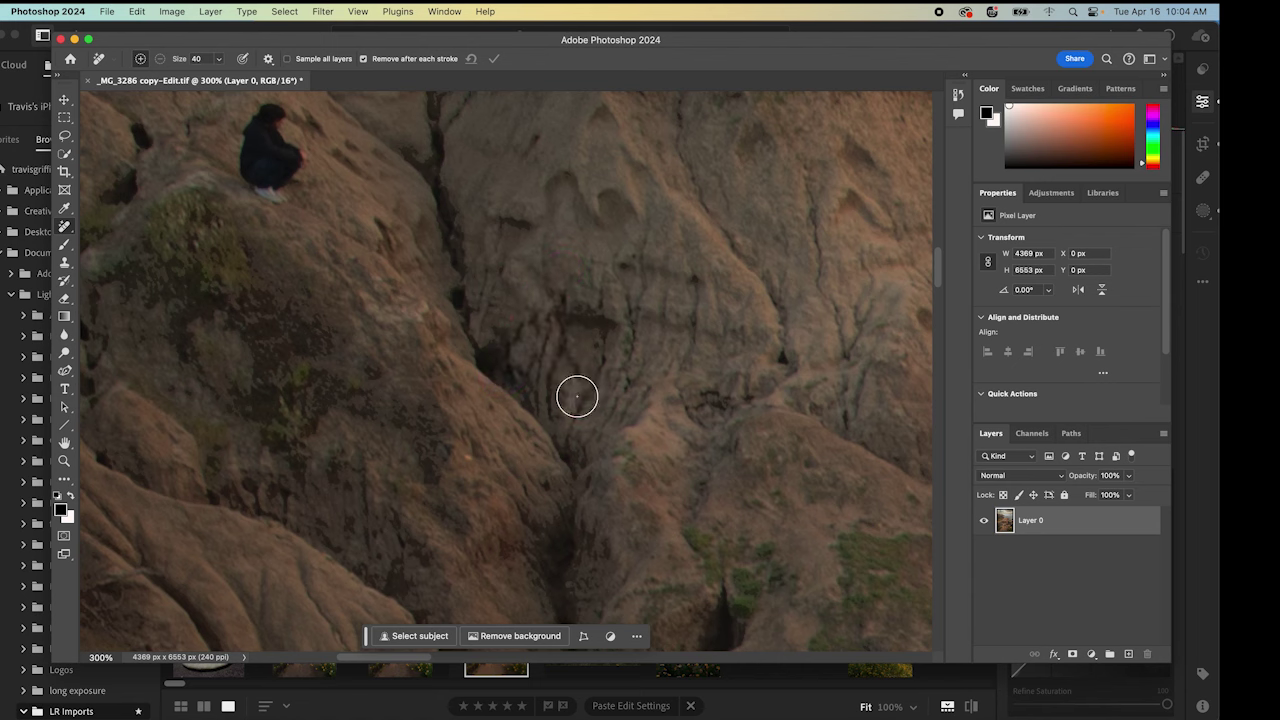
scroll(420, 280, up, 5)
scroll(420, 280, left, 5)
mouse_move(400, 251)
mouse_down()
mouse_move(377, 297)
mouse_move(379, 327)
mouse_move(414, 312)
mouse_move(411, 266)
mouse_move(402, 300)
mouse_up()
- Remove the person sitting on the red blanket on top of the cliff
scroll(642, 307, up, 10)
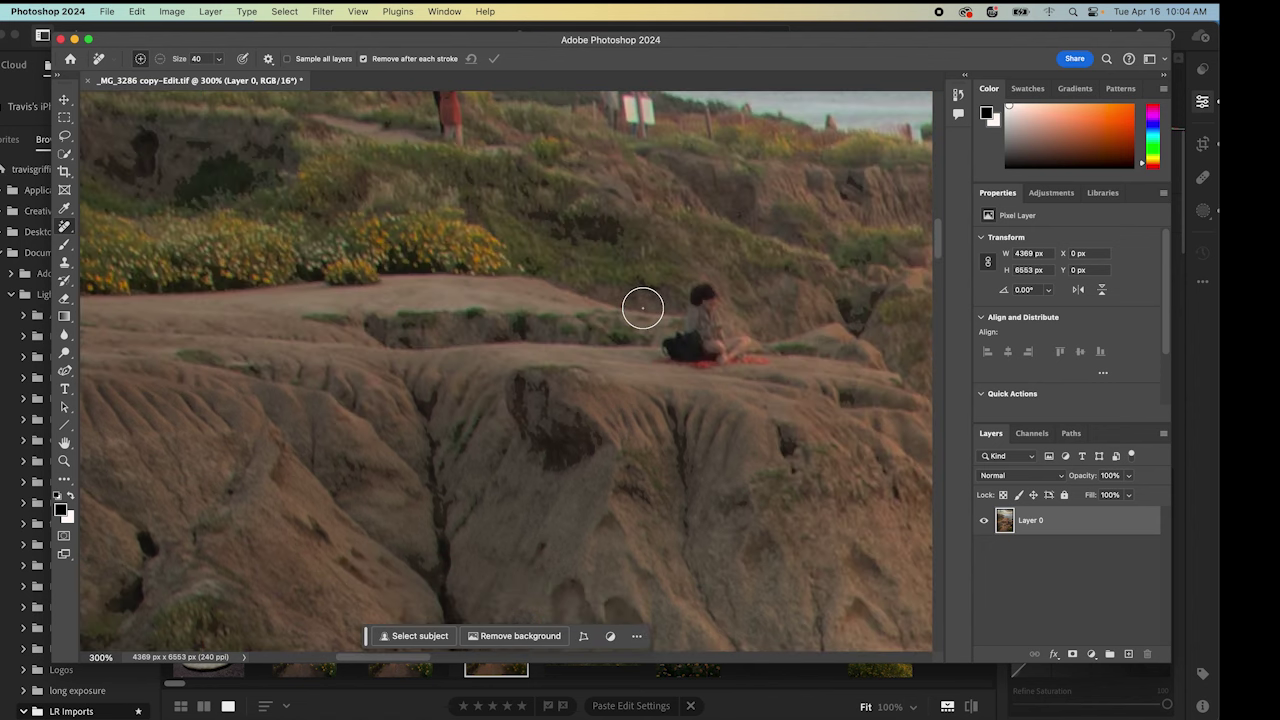
scroll(642, 307, right, 2)
mouse_move(552, 294)
mouse_down()
mouse_move(520, 354)
mouse_move(585, 359)
mouse_move(551, 309)
mouse_move(548, 343)
mouse_move(590, 352)
mouse_up()
- Remove the person in red with a raised arm from the grassy hilltop near the horizon
scroll(622, 288, up, 8)
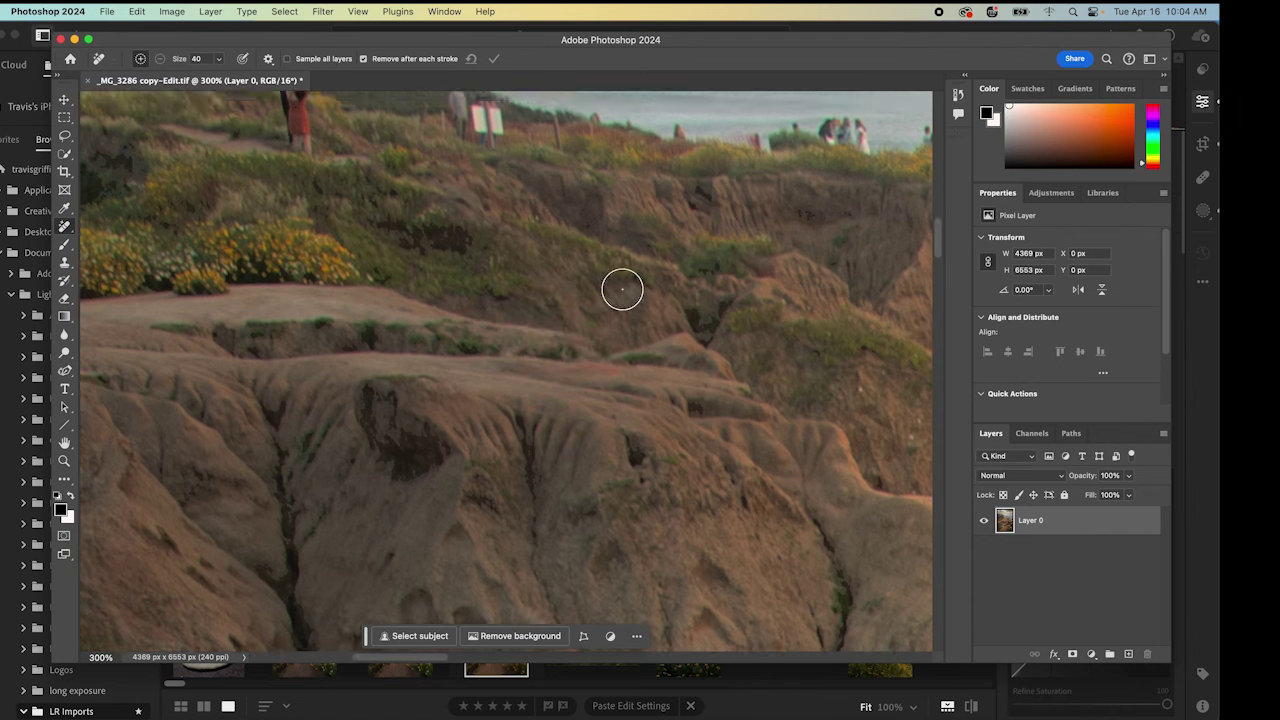
scroll(622, 288, right, 2)
scroll(622, 288, right, 2)
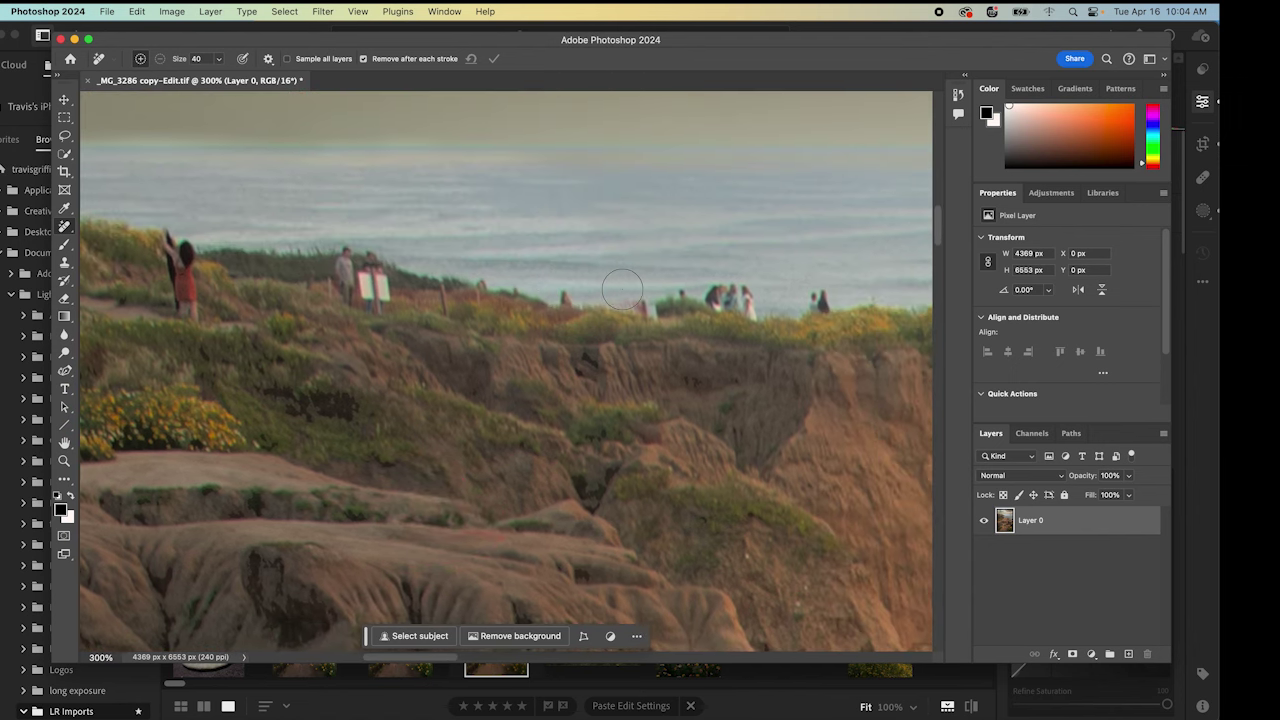
scroll(243, 257, left, 3)
drag(251, 249, 271, 306)
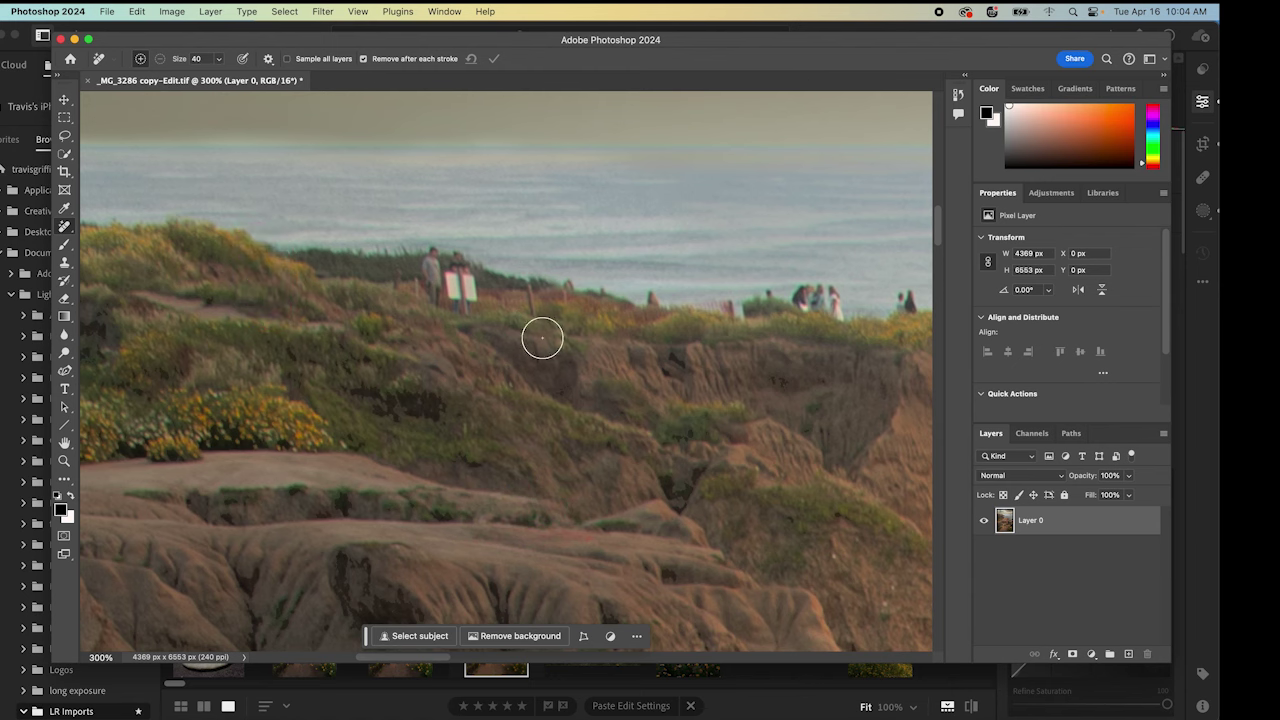
- Remove the small pair of figures at the far end of the ridge and the photographer near the photo's left edge
scroll(686, 337, right, 5)
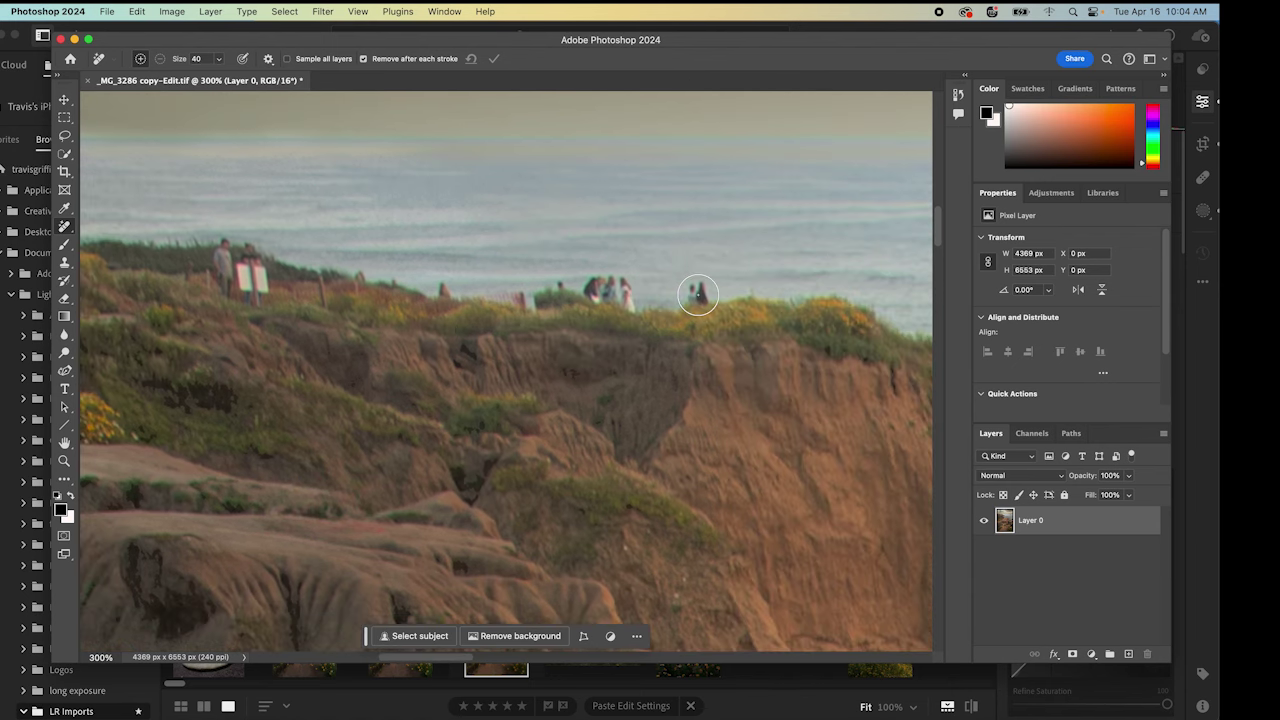
click(698, 295)
scroll(484, 315, left, 10)
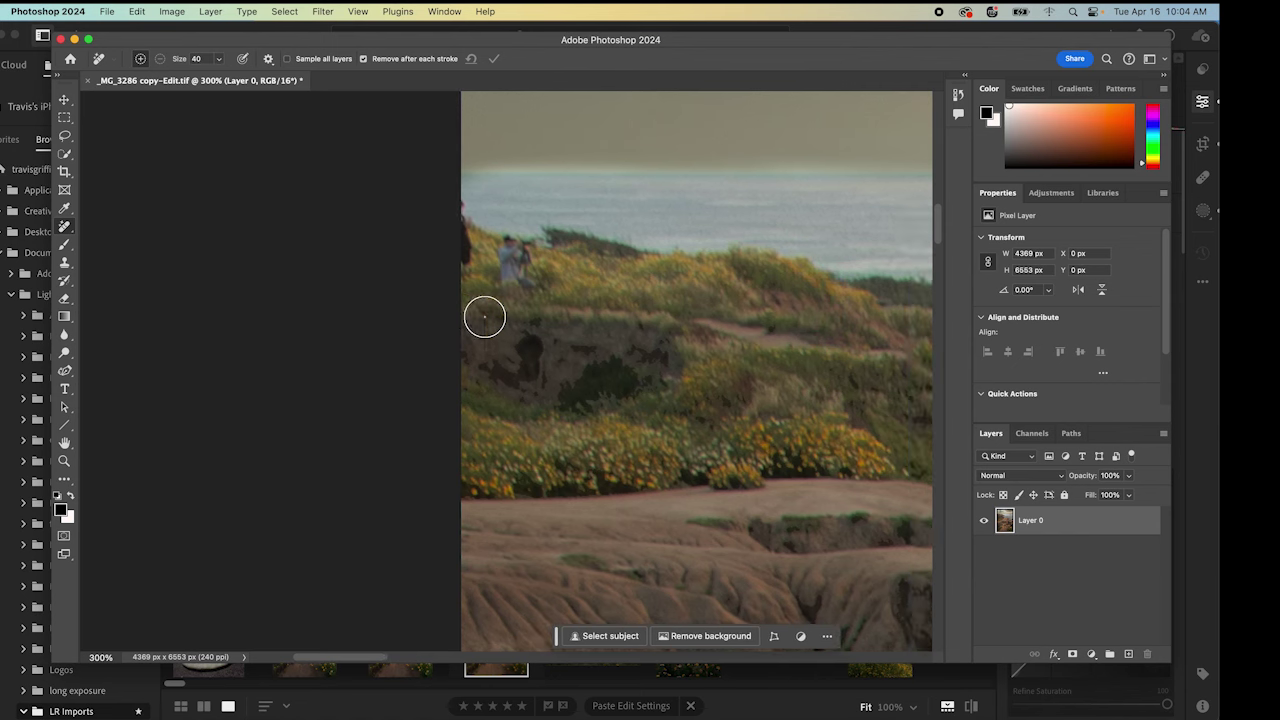
mouse_move(506, 242)
mouse_down()
mouse_move(522, 283)
mouse_move(514, 243)
mouse_up()
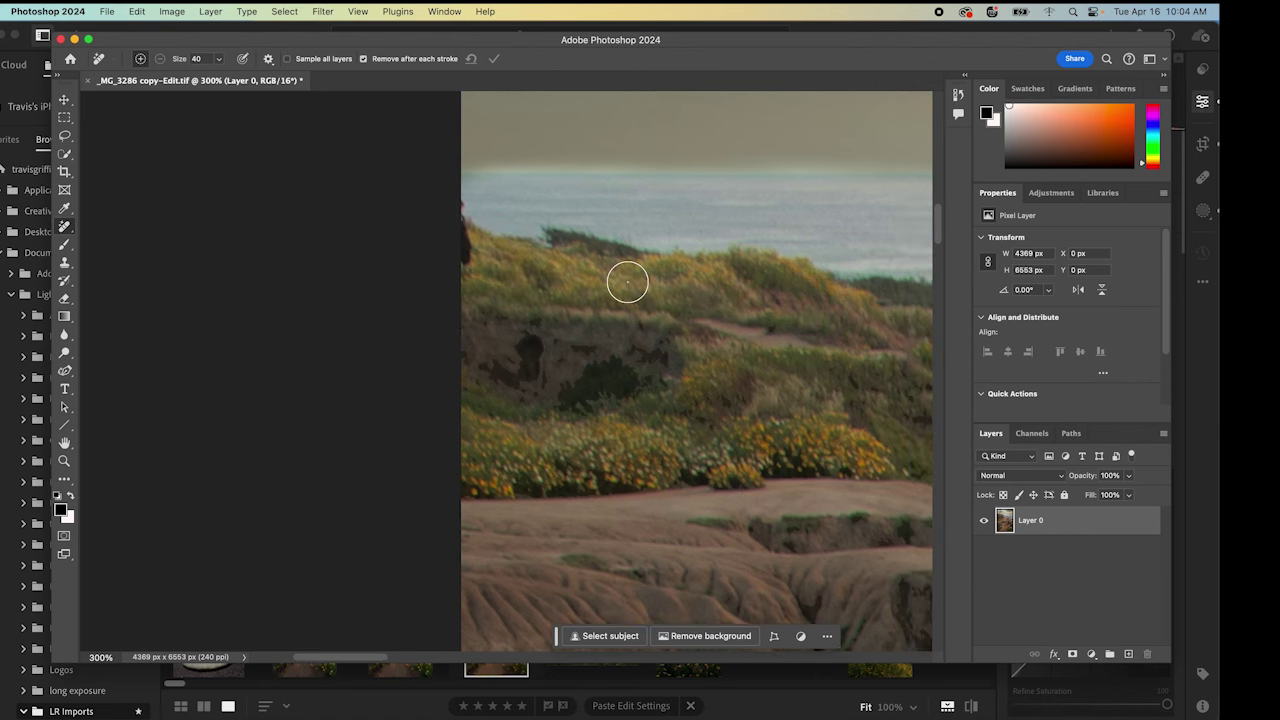
- Remove the people beside the white signs on the hilltop and the group standing farther along the ridge
scroll(627, 282, right, 15)
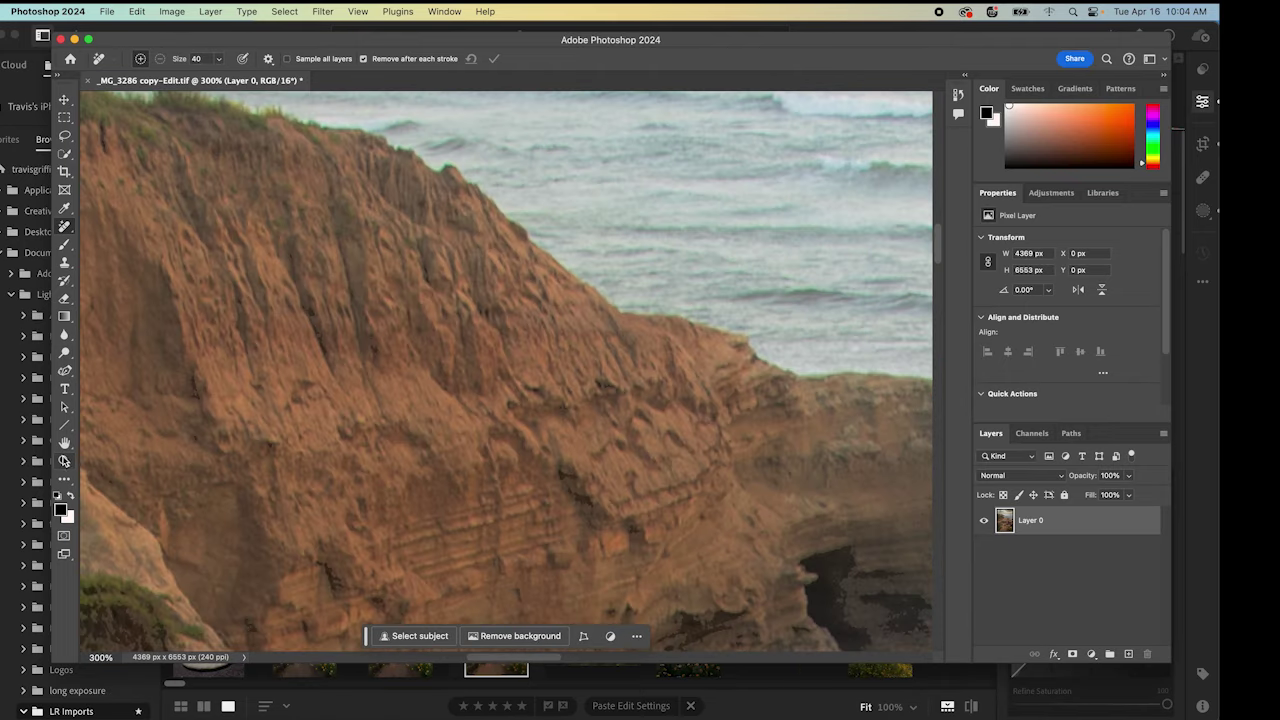
click(64, 461)
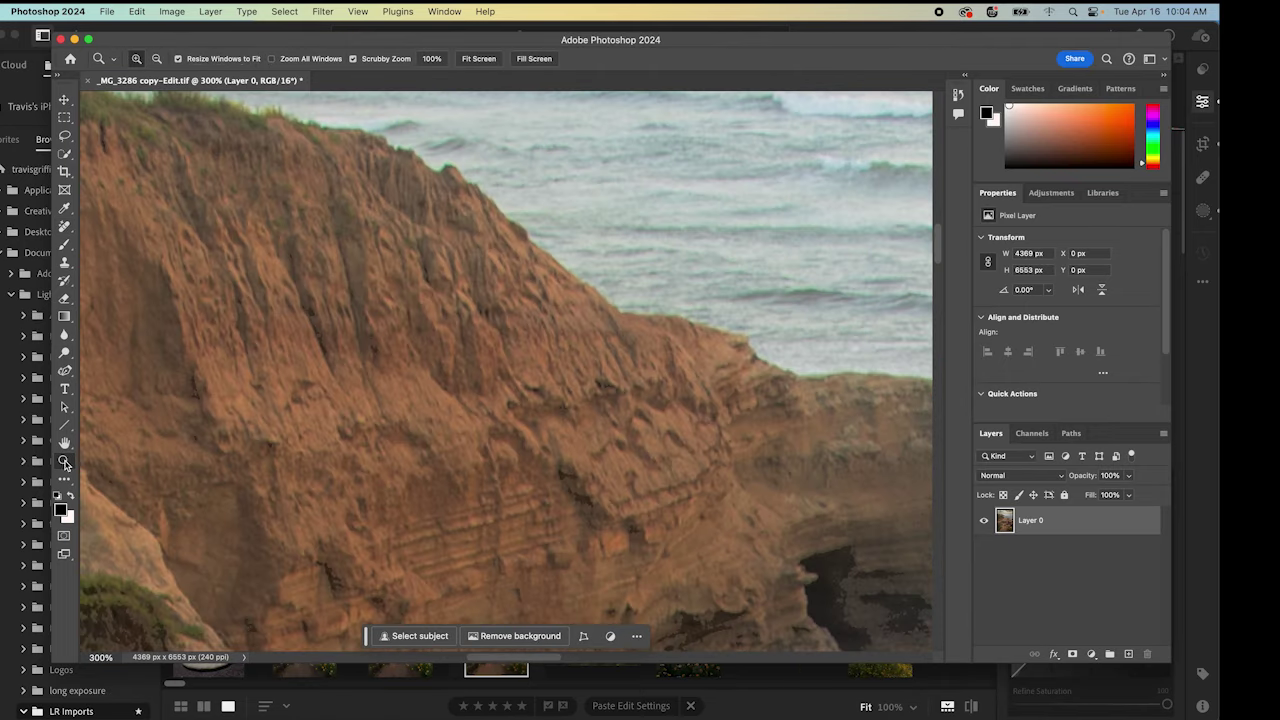
key(alt)
alt+click(561, 357)
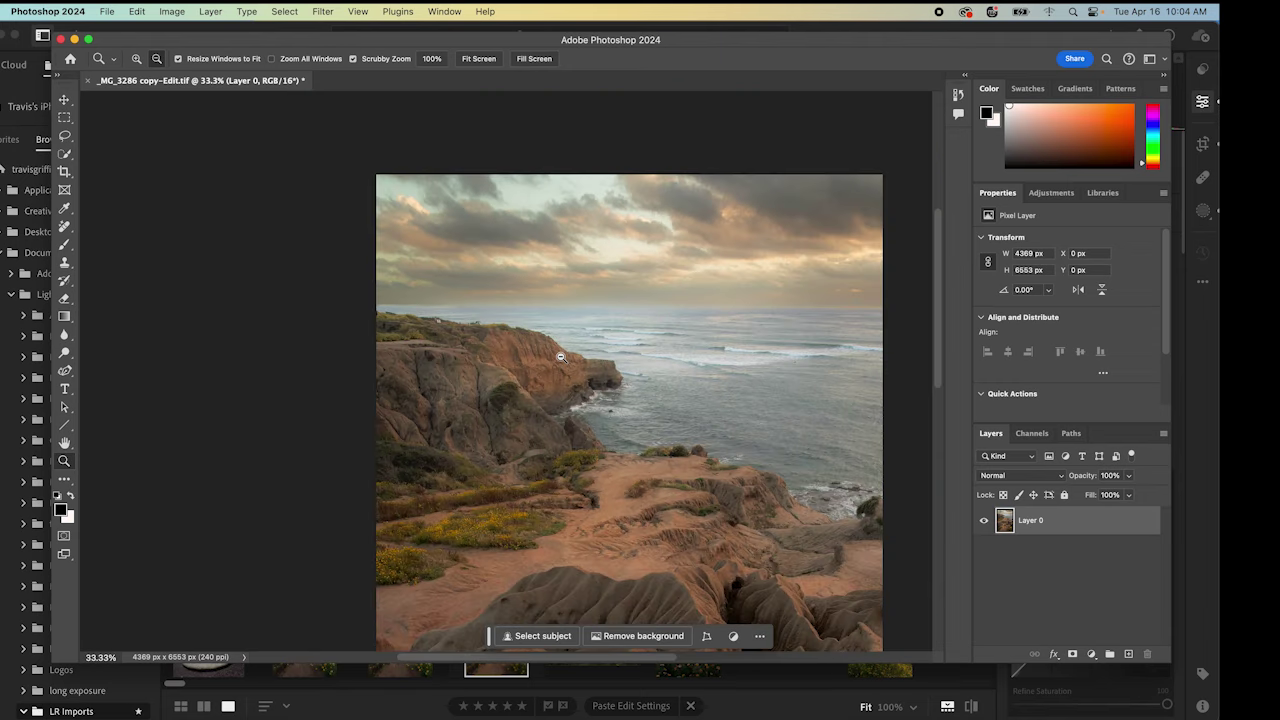
scroll(561, 357, down, 5)
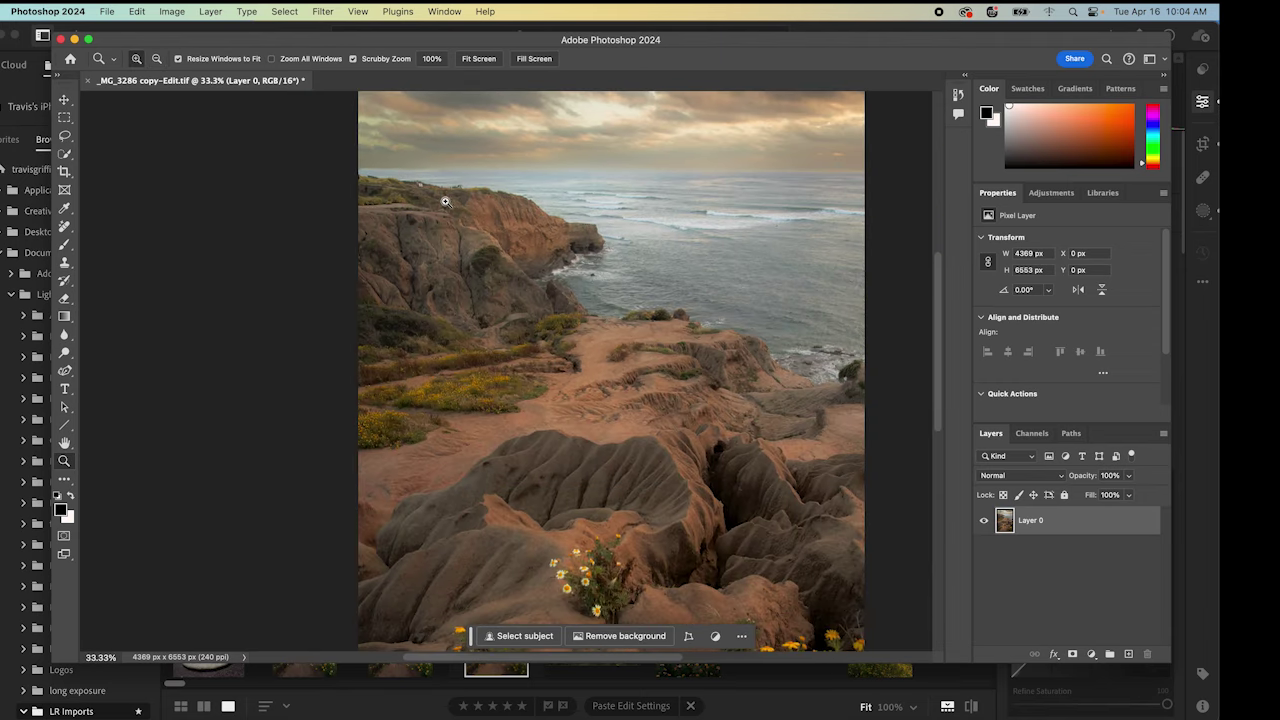
click(422, 187)
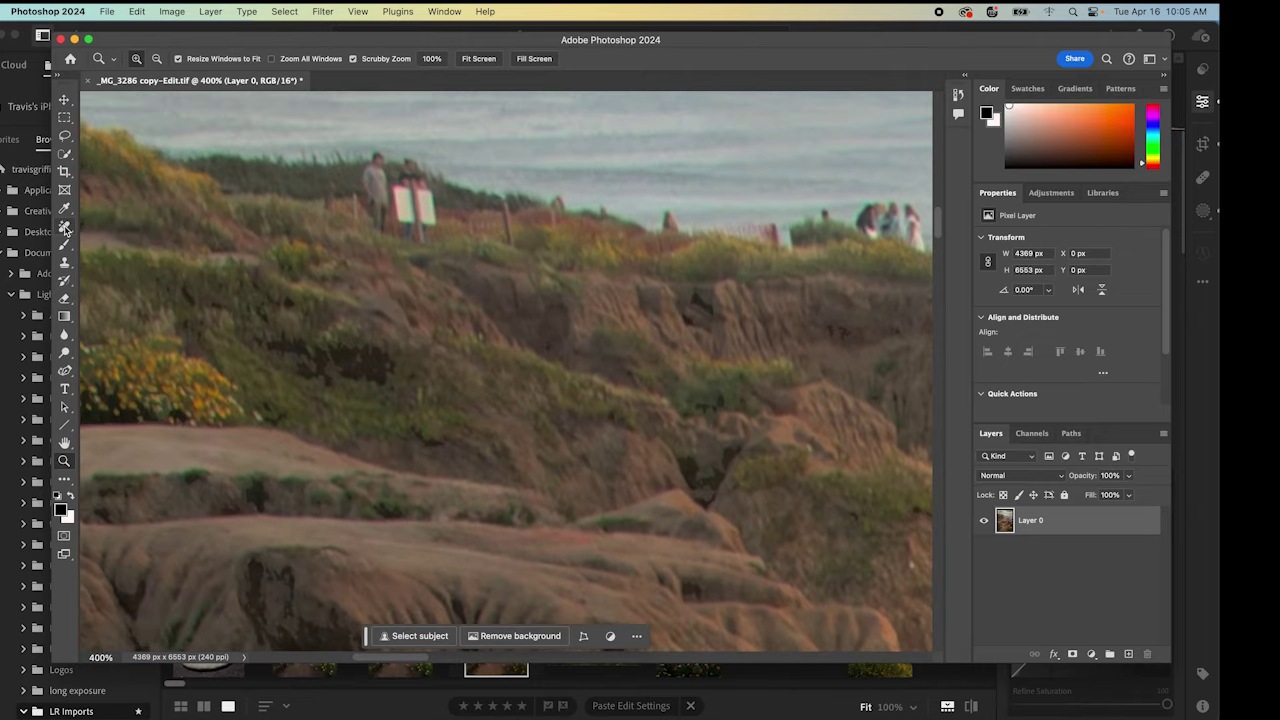
click(64, 228)
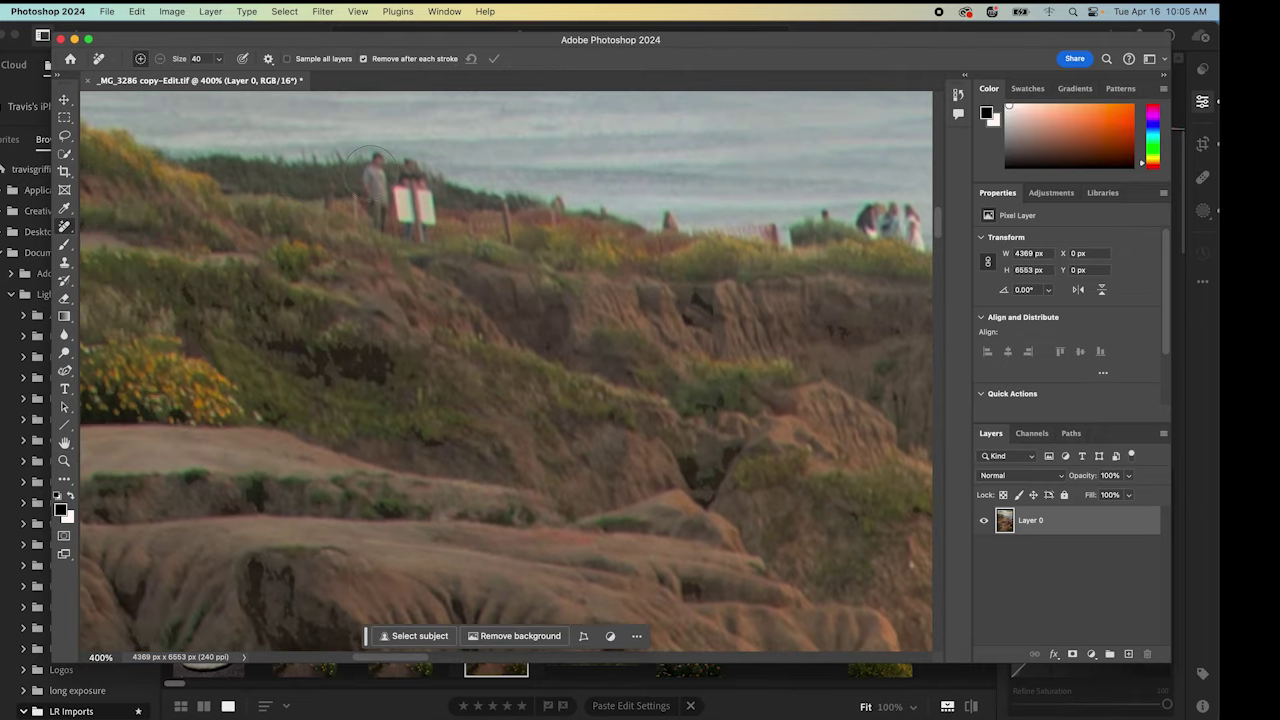
mouse_move(370, 170)
mouse_down()
mouse_move(380, 213)
mouse_move(409, 225)
mouse_move(403, 172)
mouse_up()
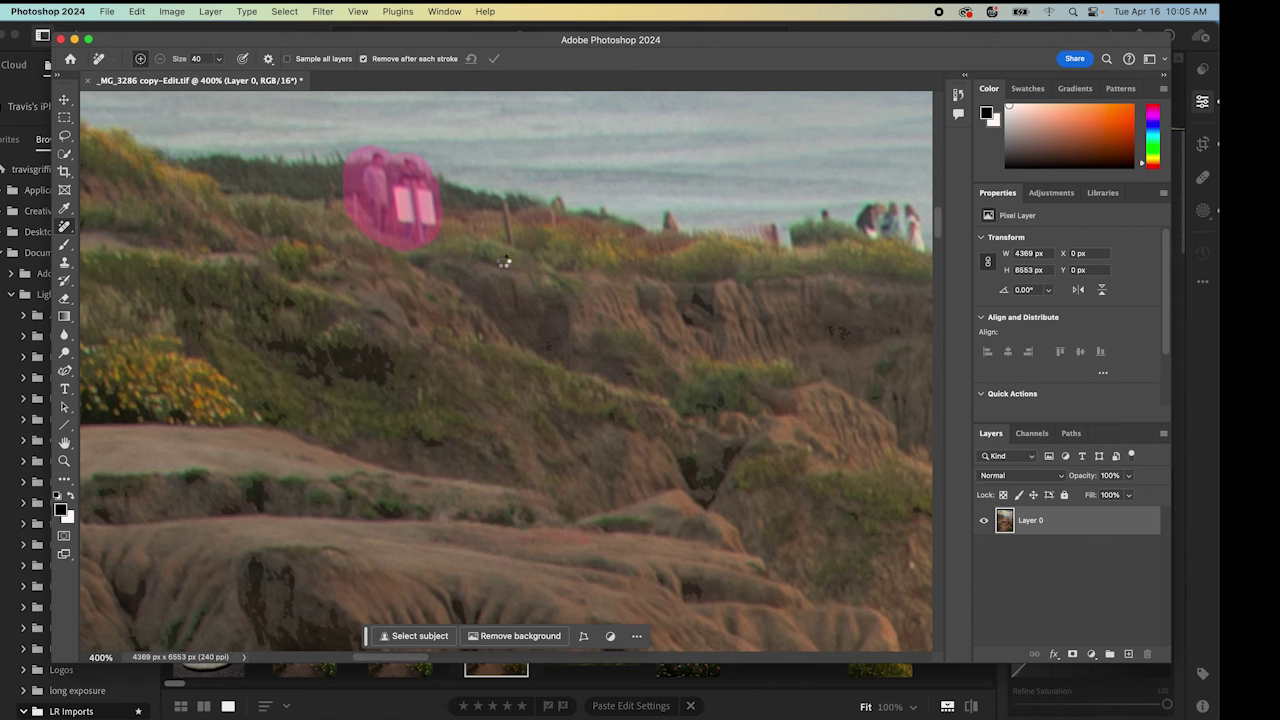
scroll(626, 263, right, 5)
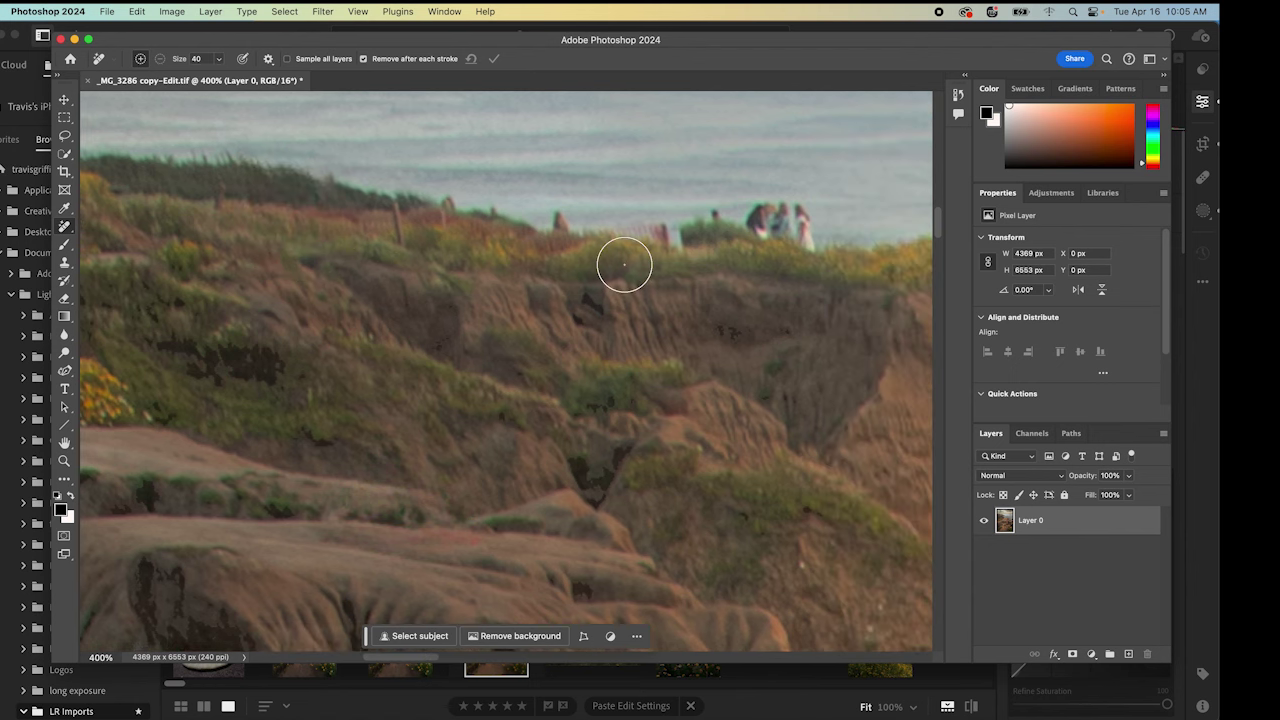
mouse_move(726, 243)
mouse_down()
mouse_move(771, 229)
mouse_move(729, 229)
mouse_up()
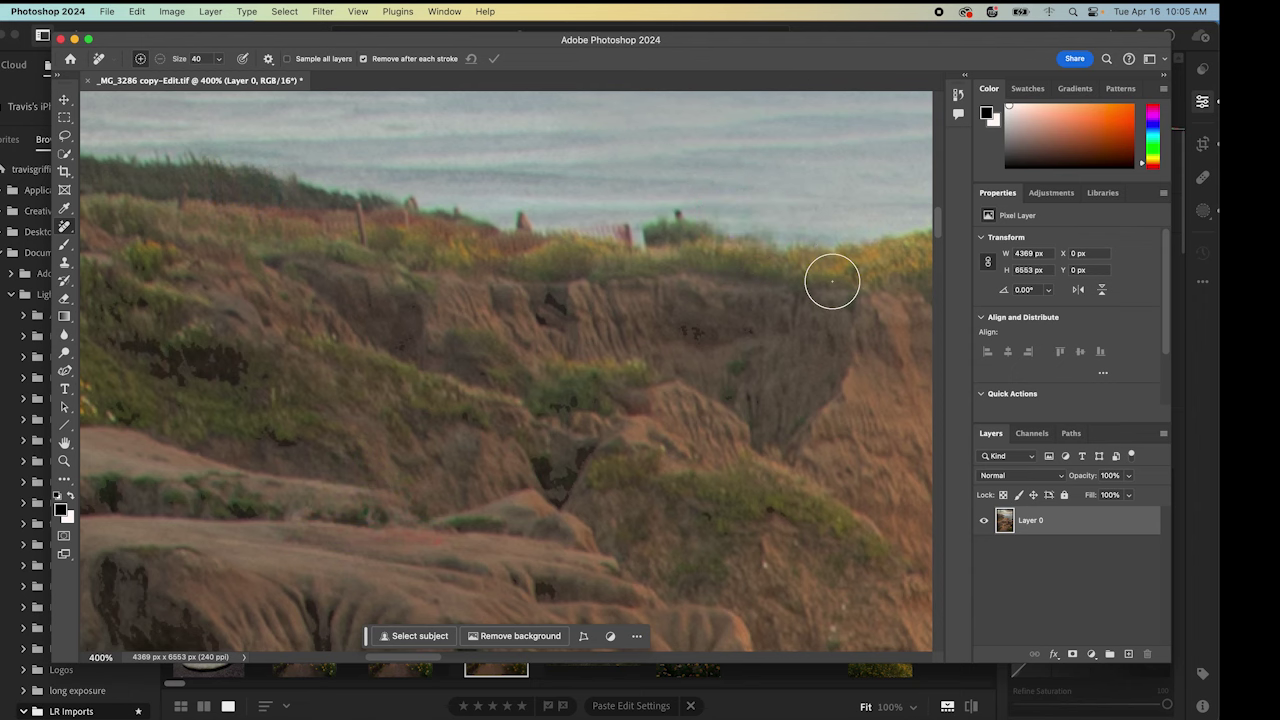
- Check the whole retouched photo, from the cloudy sky down to the foreground flowers, for remaining distractions
key(z)
alt+click(509, 366)
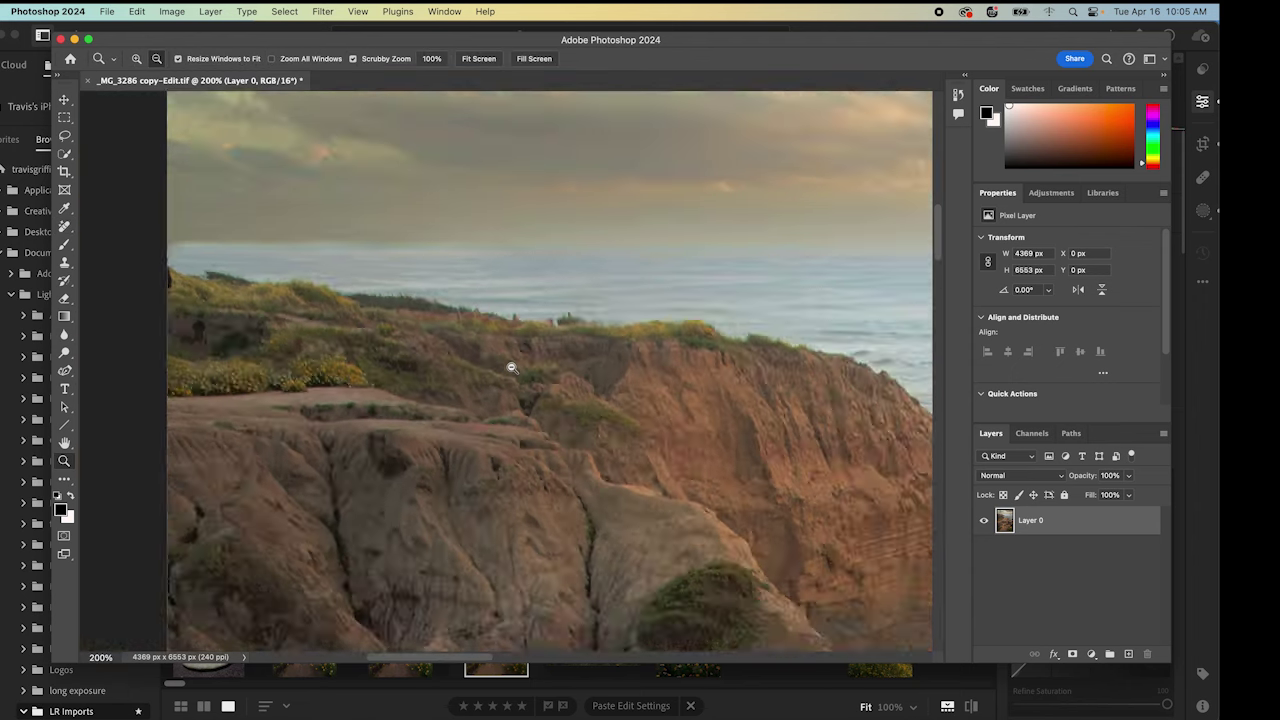
alt+click(511, 368)
alt+click(510, 366)
alt+click(510, 366)
scroll(540, 365, right, 5)
scroll(540, 365, down, 2)
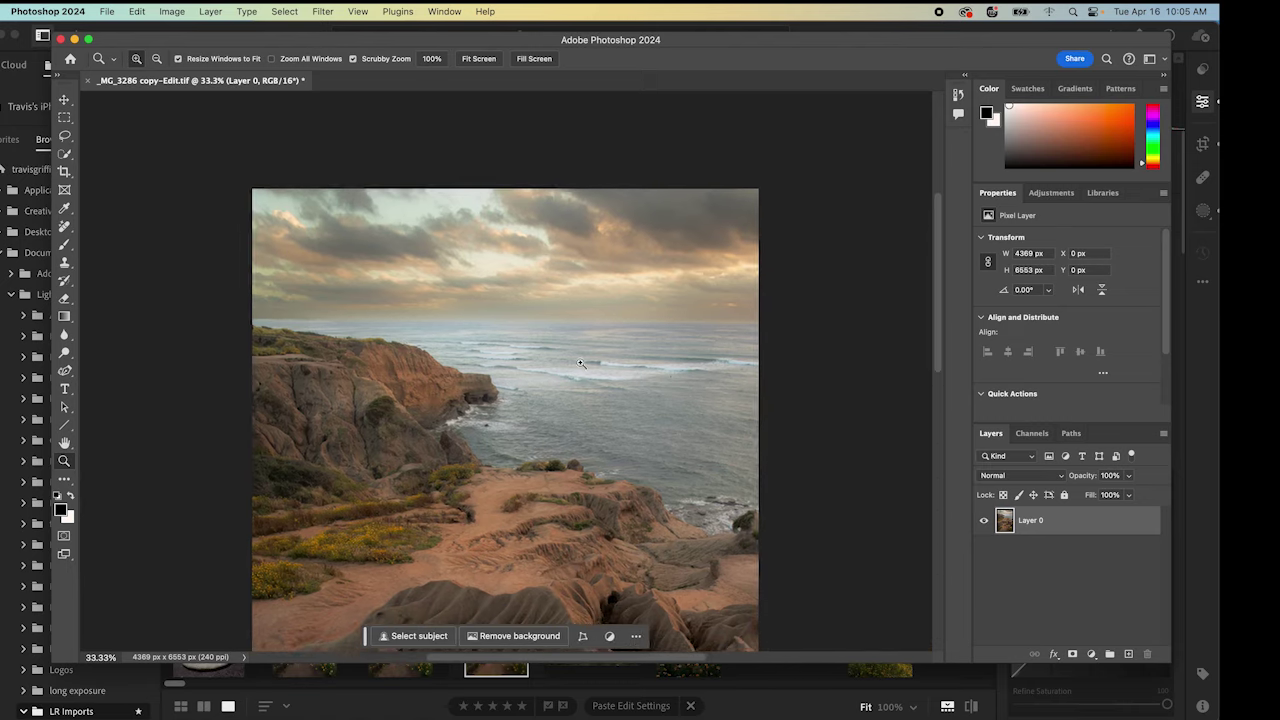
alt+click(580, 363)
scroll(580, 363, down, 3)
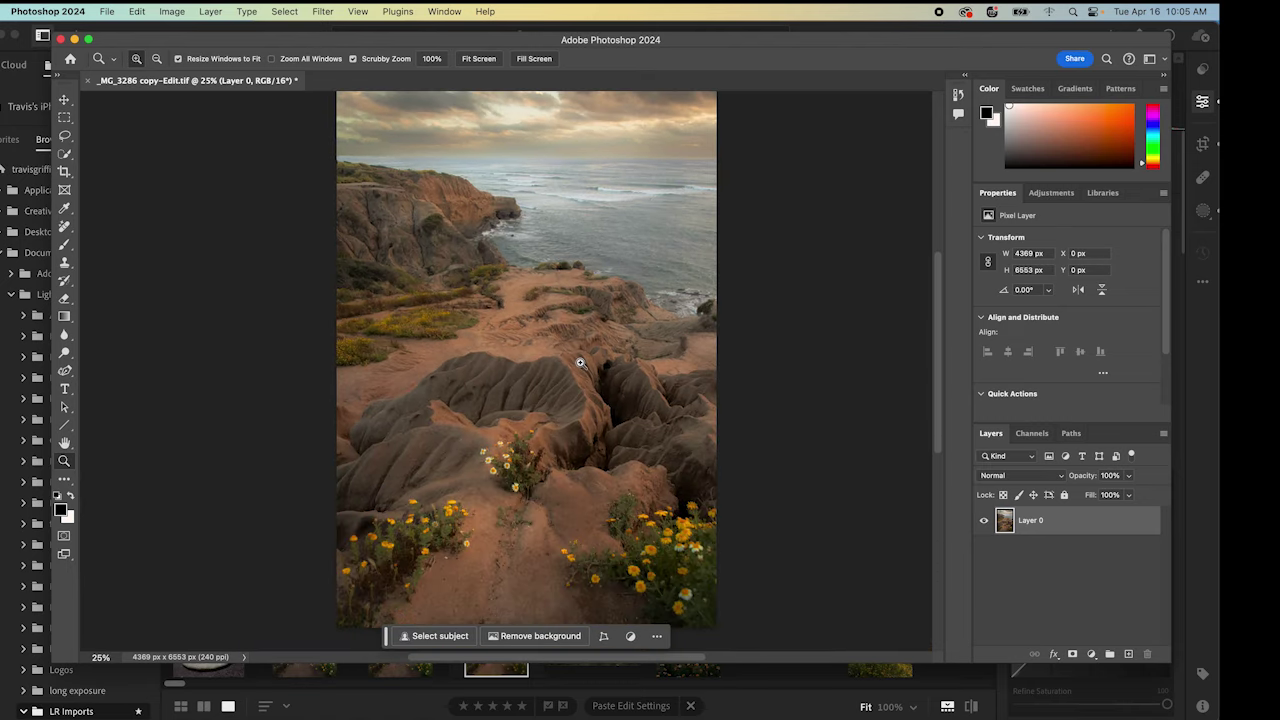
scroll(580, 363, up, 2)
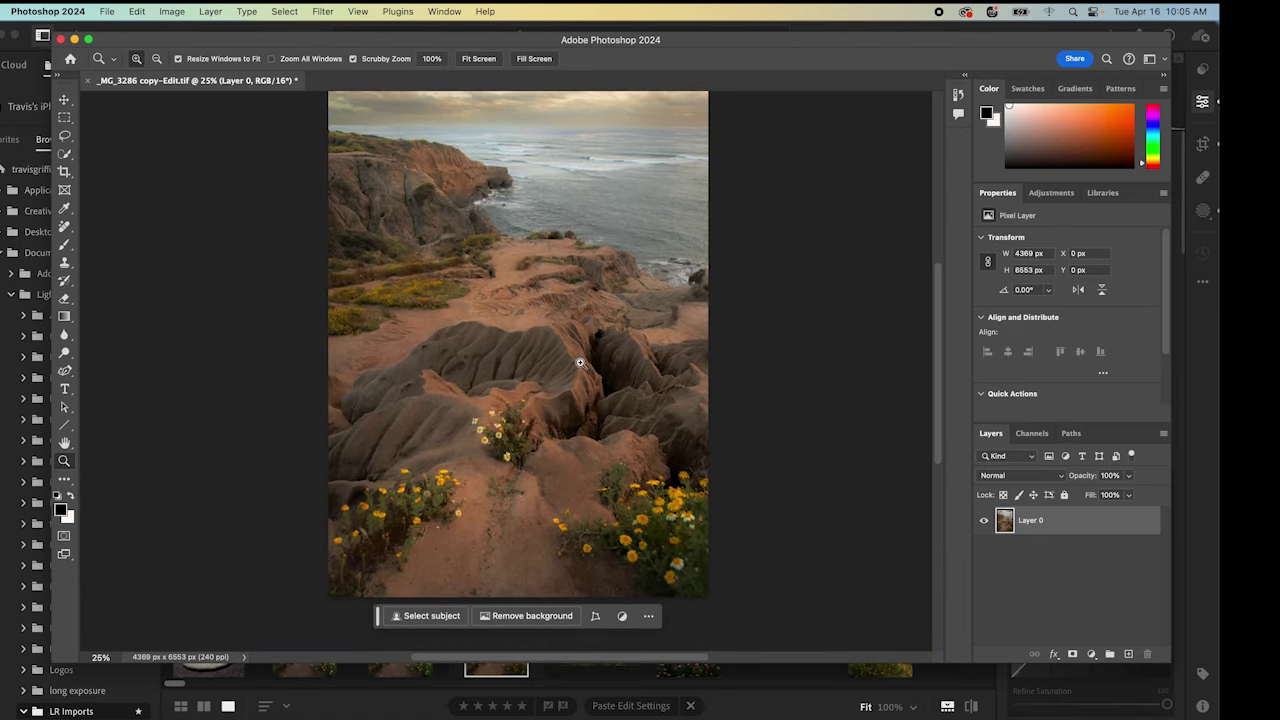
scroll(580, 363, up, 1)
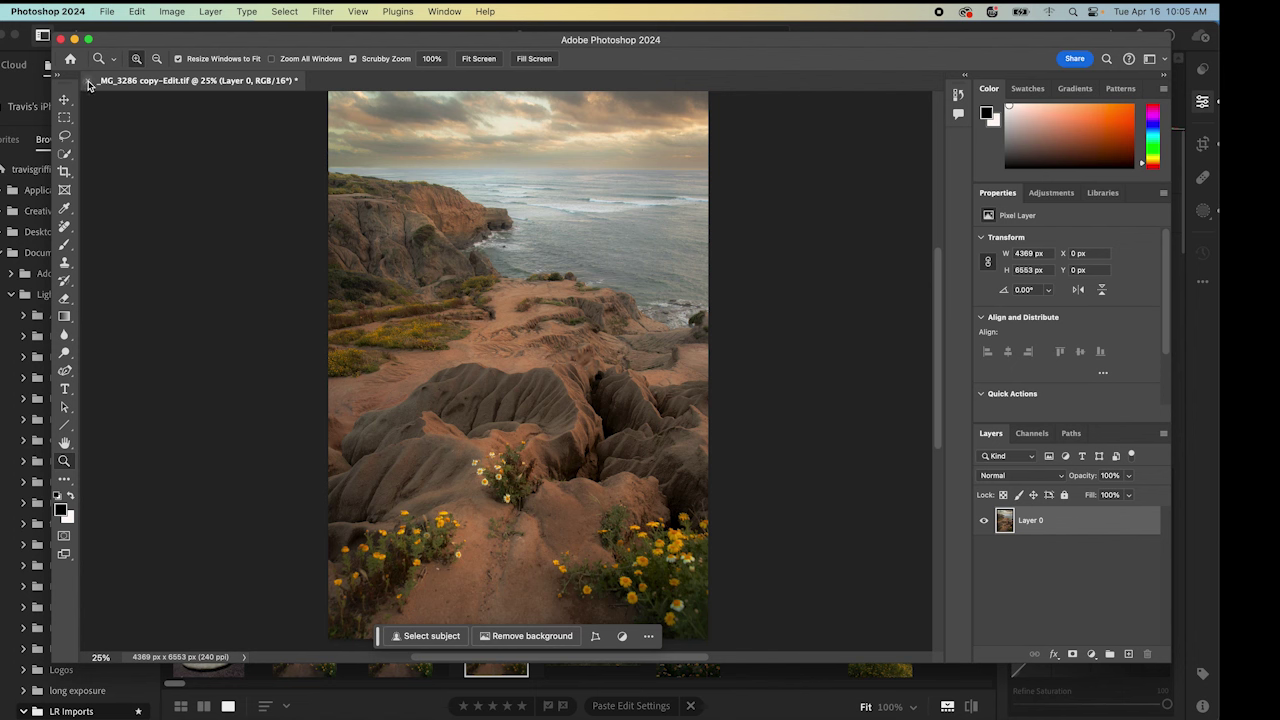
- Close _MG_3286 copy-Edit.tif and save its changes as a TIFF with no image compression, interleaved pixel order and layers included with RLE compression
click(87, 81)
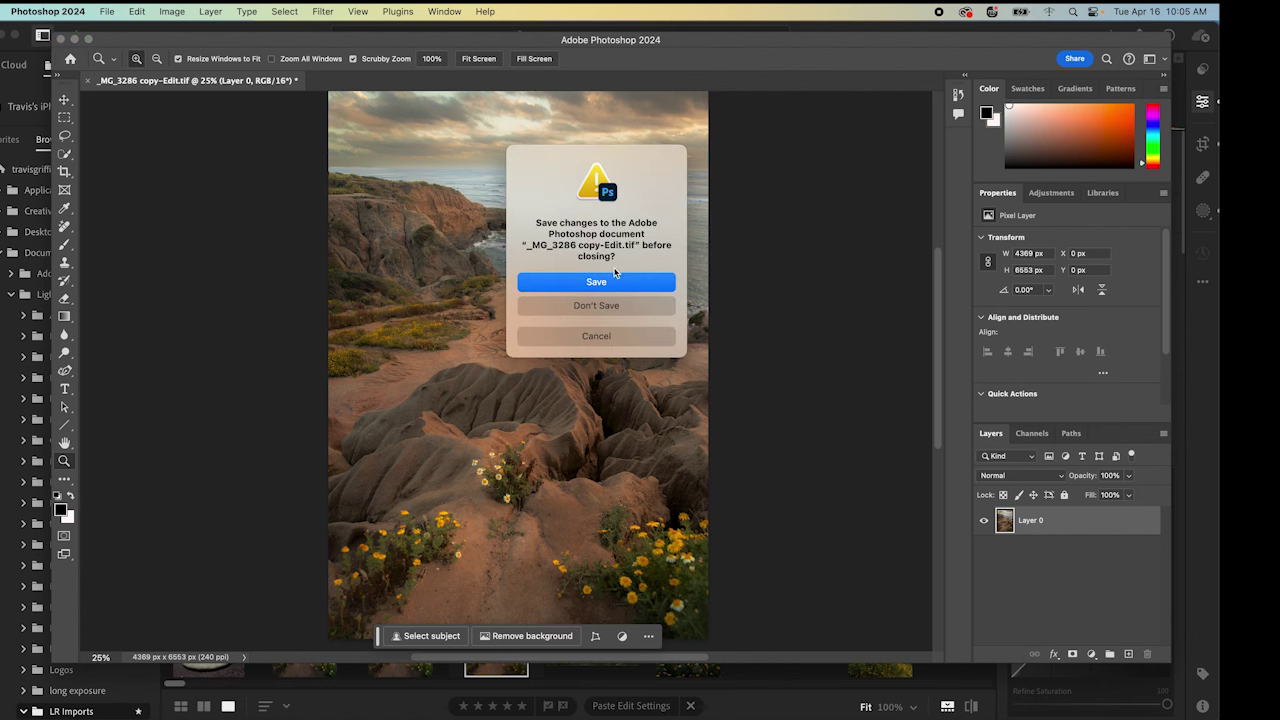
click(597, 283)
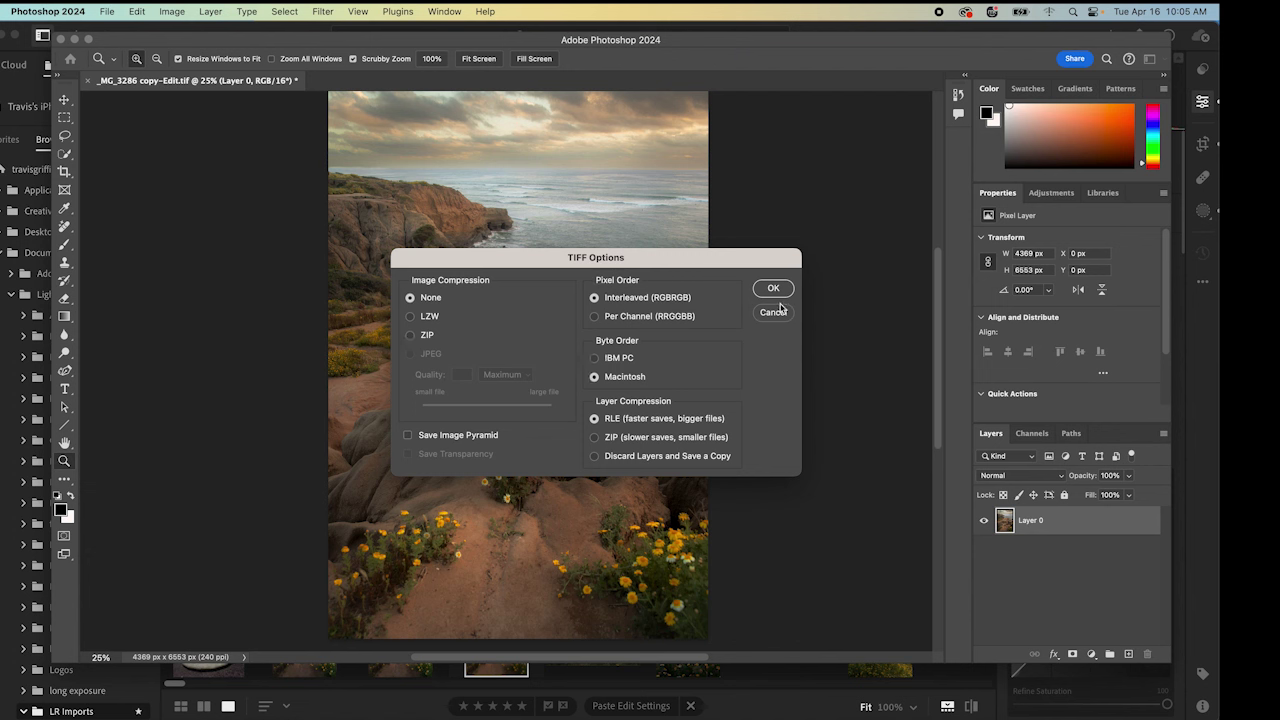
click(773, 288)
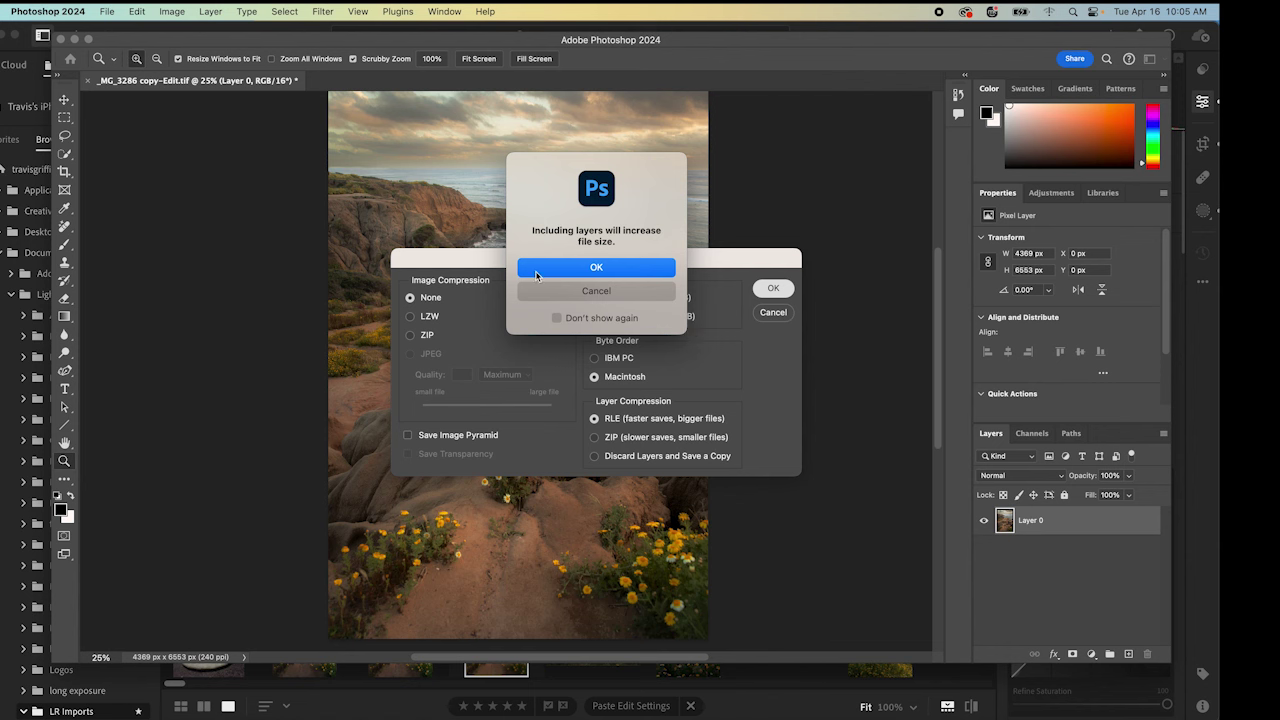
click(595, 267)
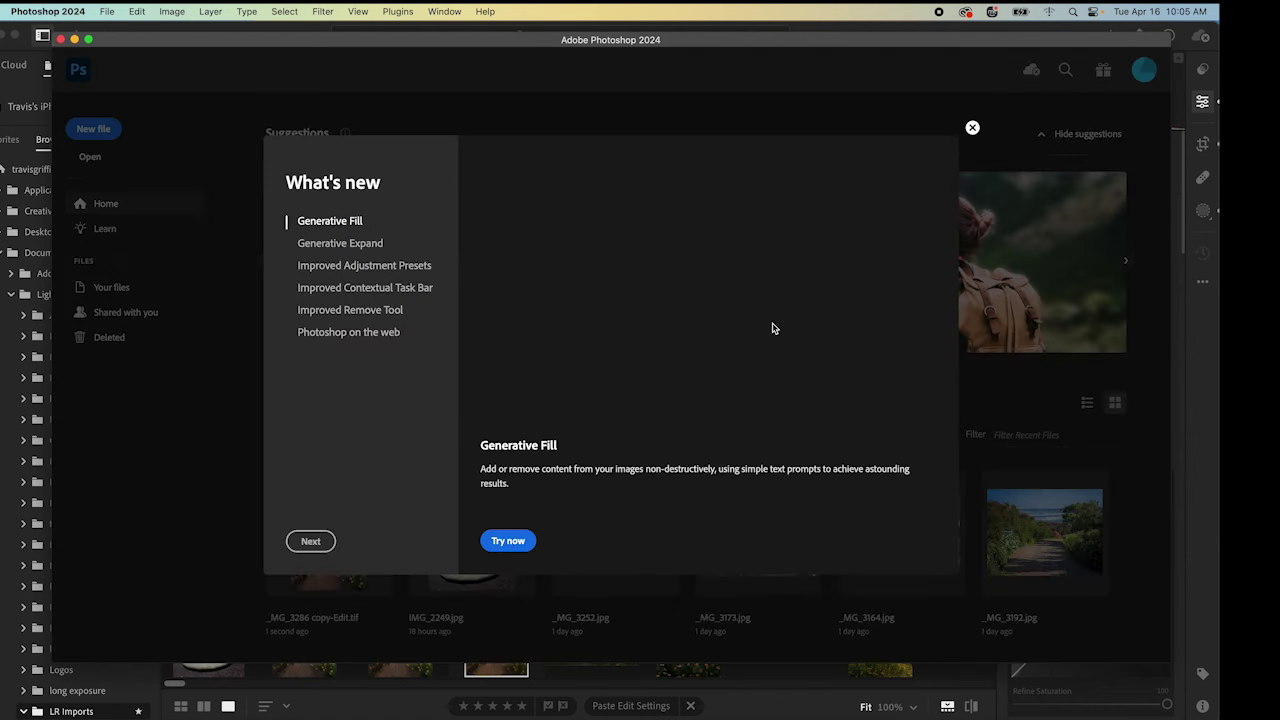
- Switch to Lightroom and apply the Auto adjustments to _MG_3286 copy-Edit.tif
key(super+Tab)
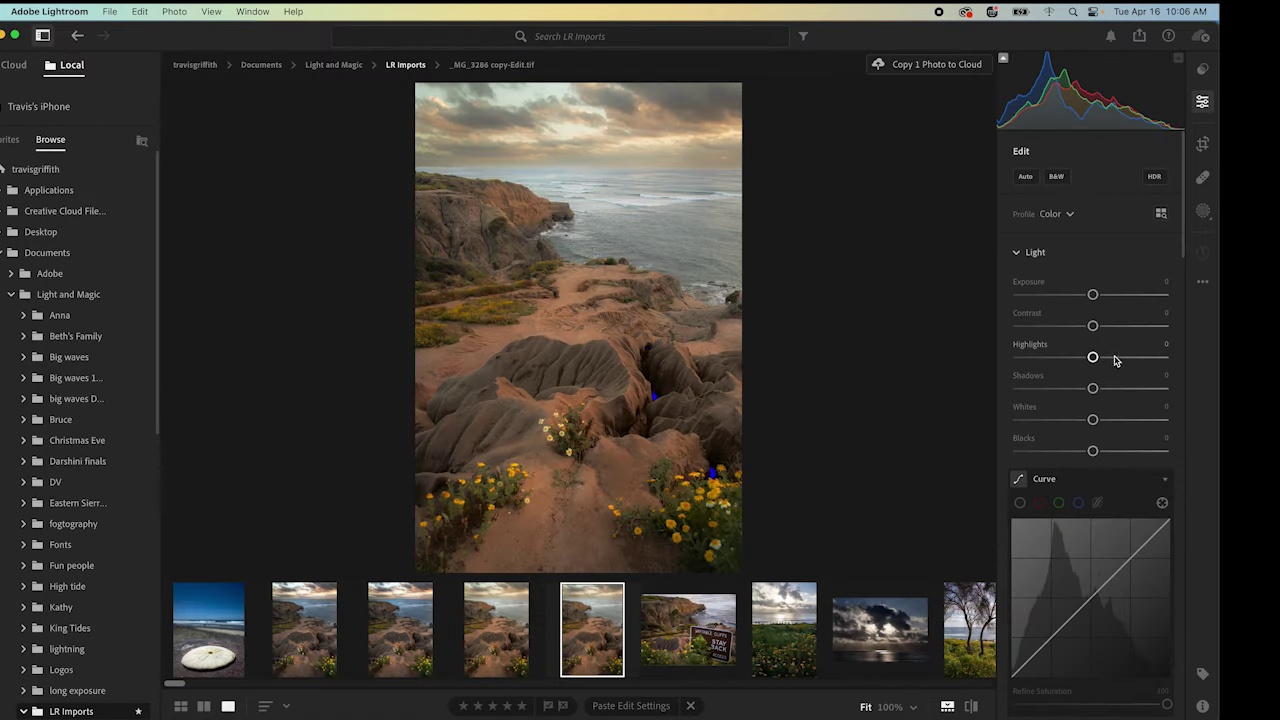
click(1025, 178)
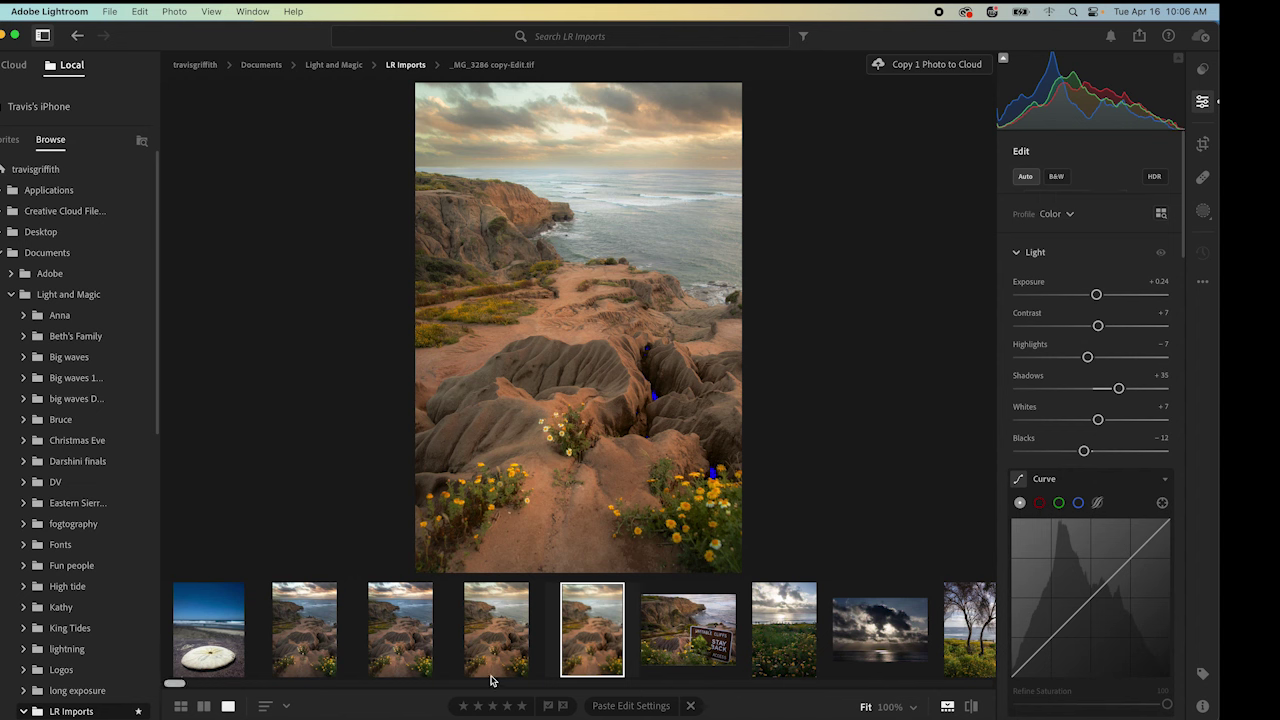
- Compare the look of _MG_3286 copy-Edit.tif with the earlier version _MG_3286-Edit.tif, ending on the copy
click(396, 641)
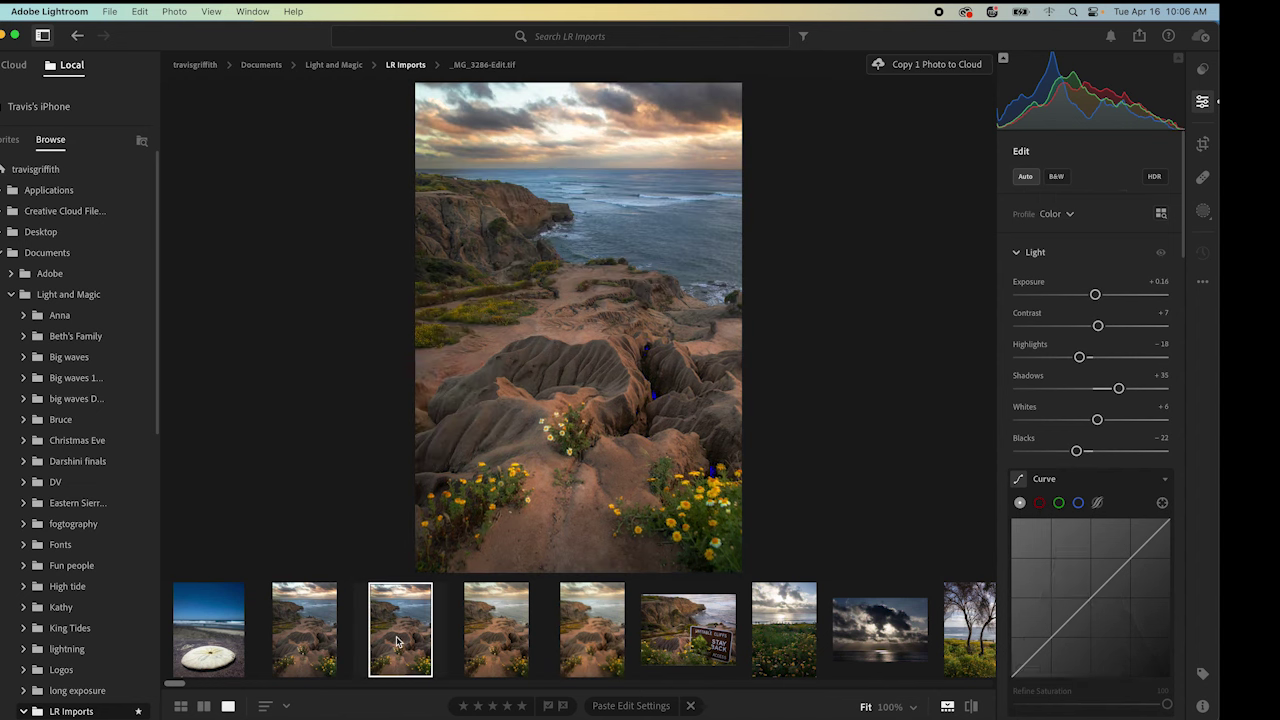
click(590, 640)
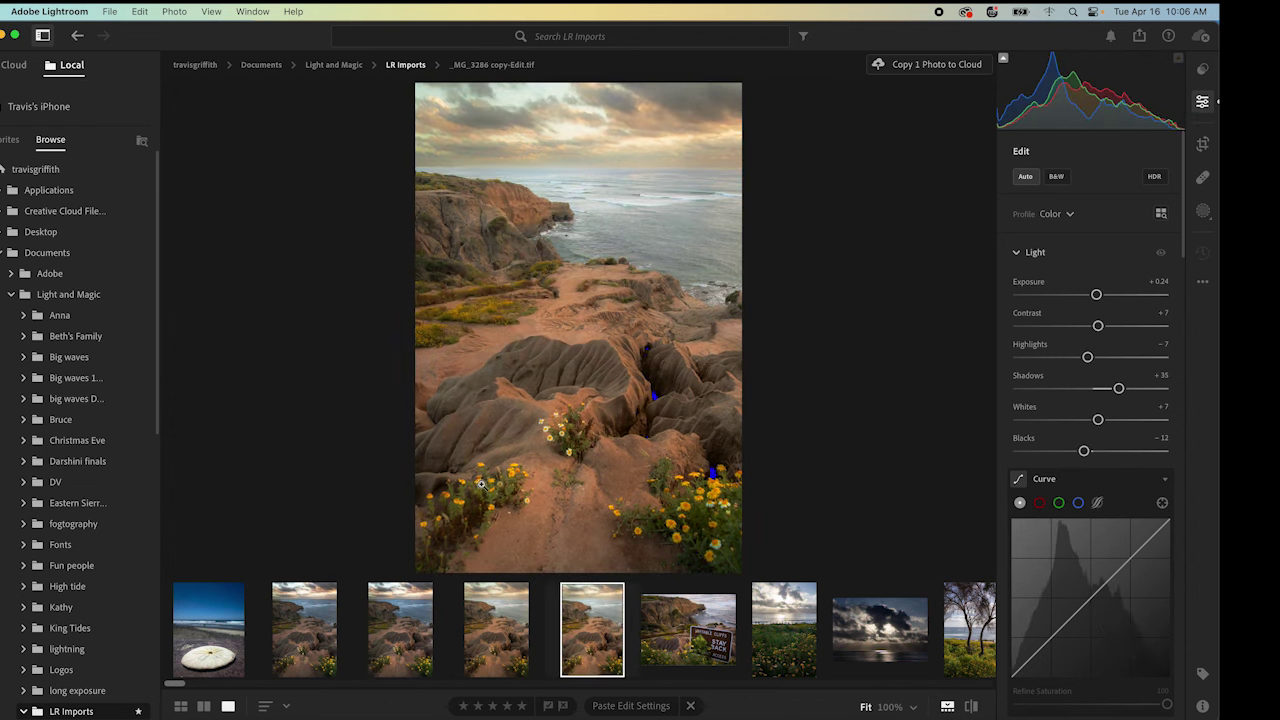
click(399, 638)
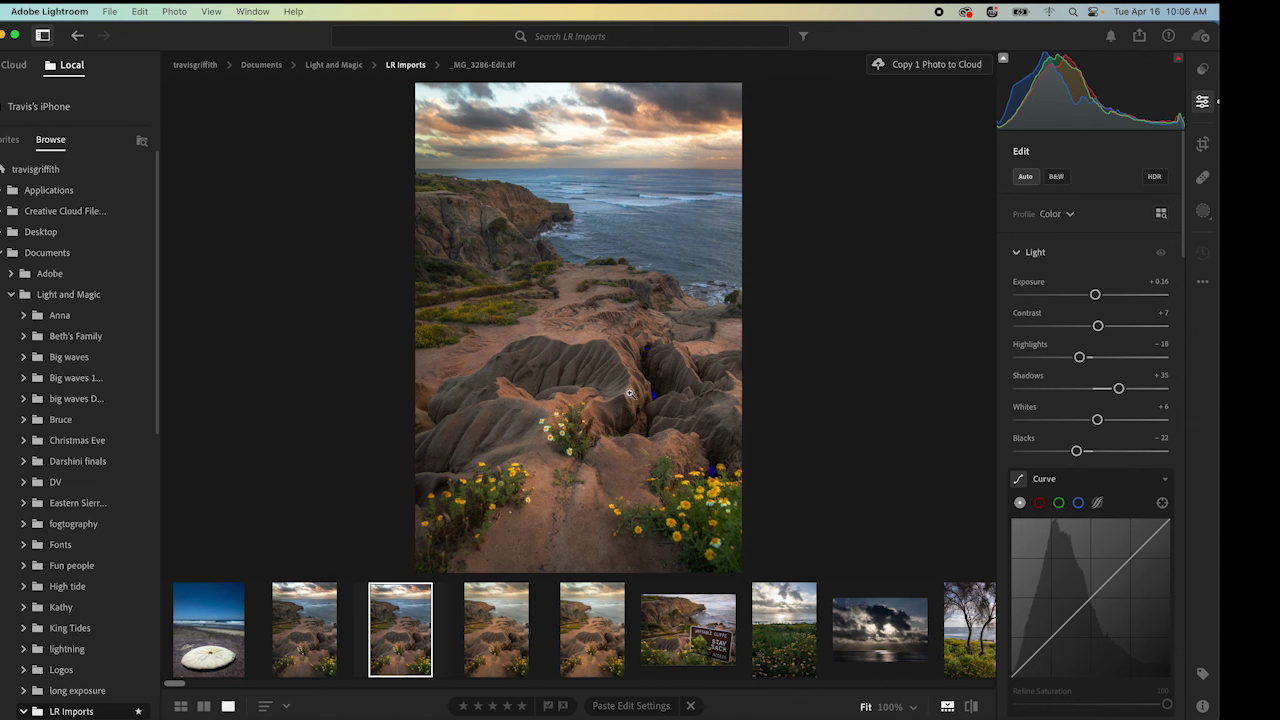
click(593, 637)
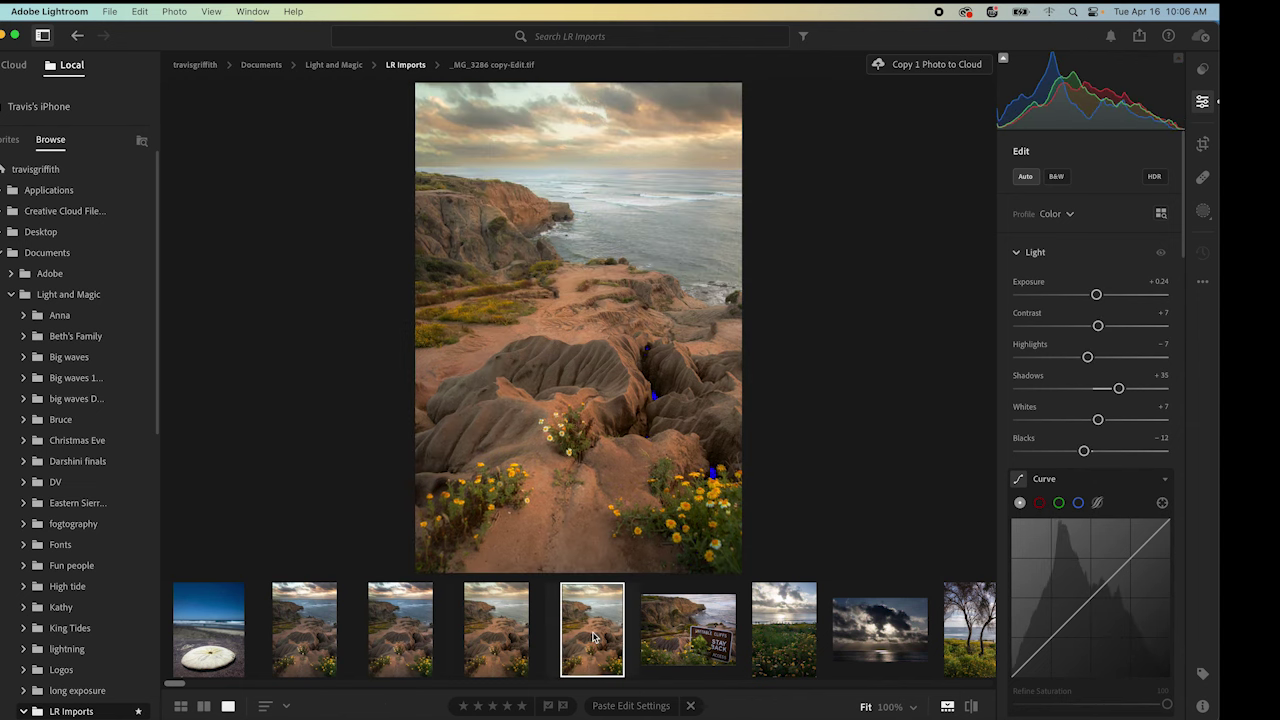
- Shift the white balance of _MG_3286 copy-Edit.tif slightly cooler, with Temp at -1
scroll(1090, 470, down, 5)
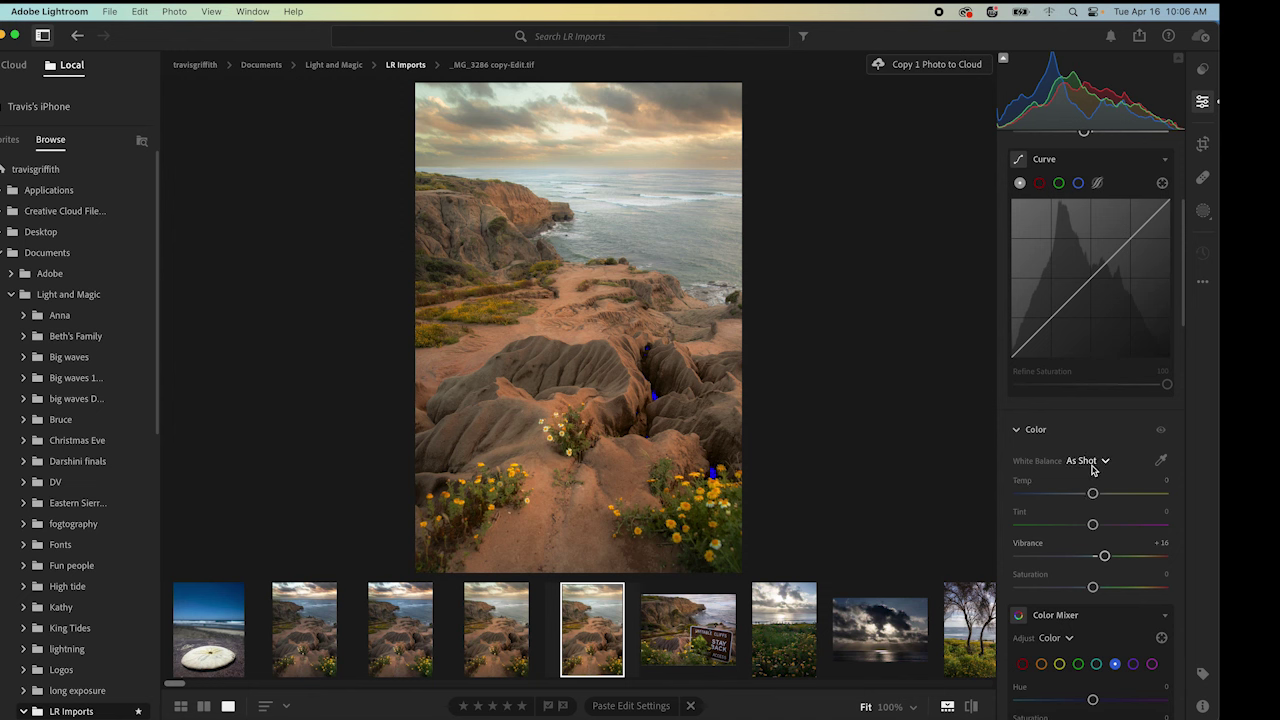
drag(1093, 493, 1092, 494)
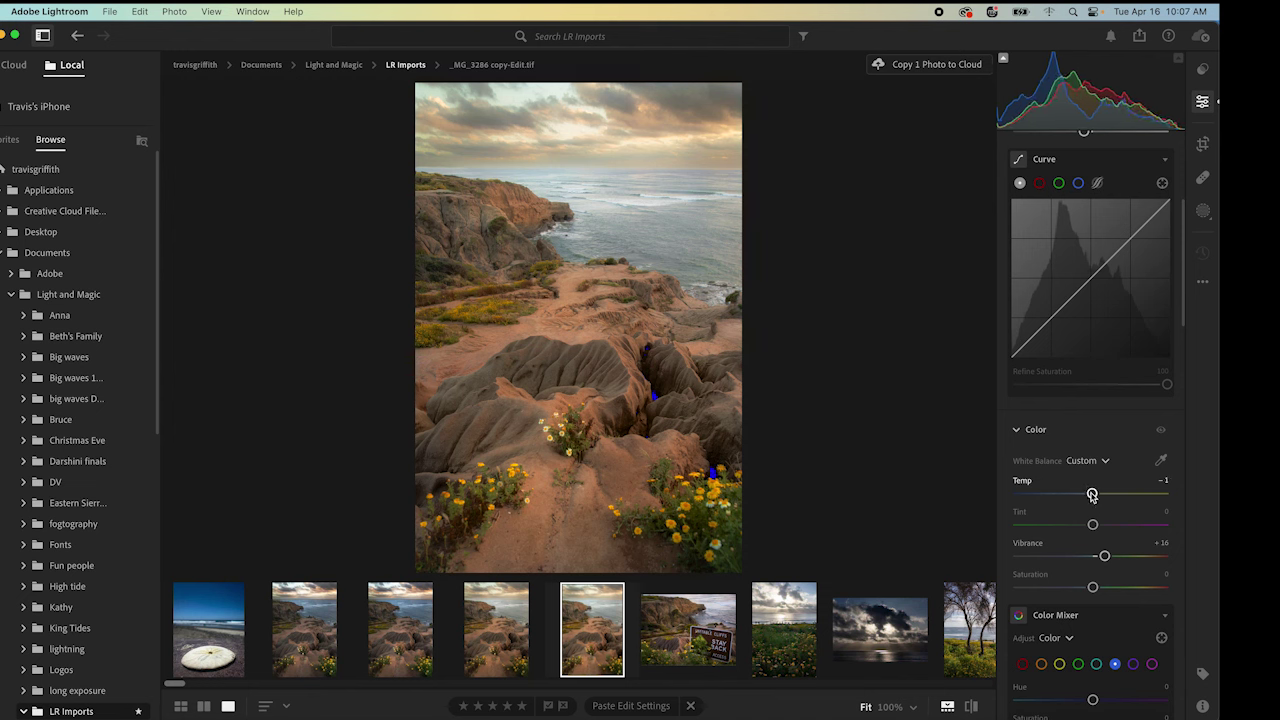